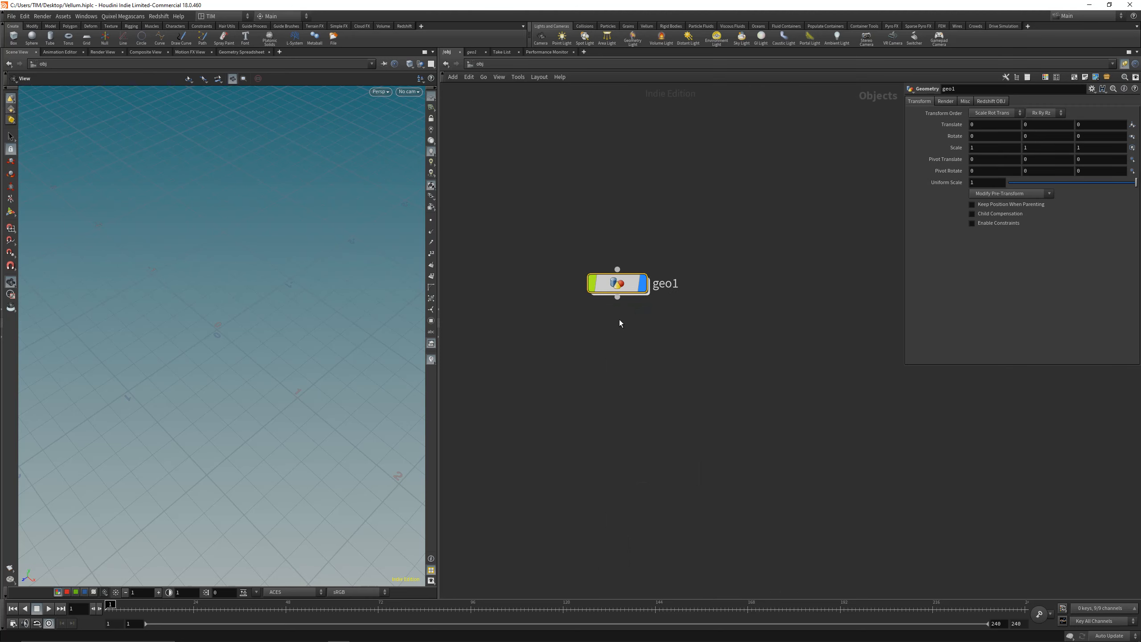
Step: Colour the geo1 node black and change its shape to a circle
key("c")
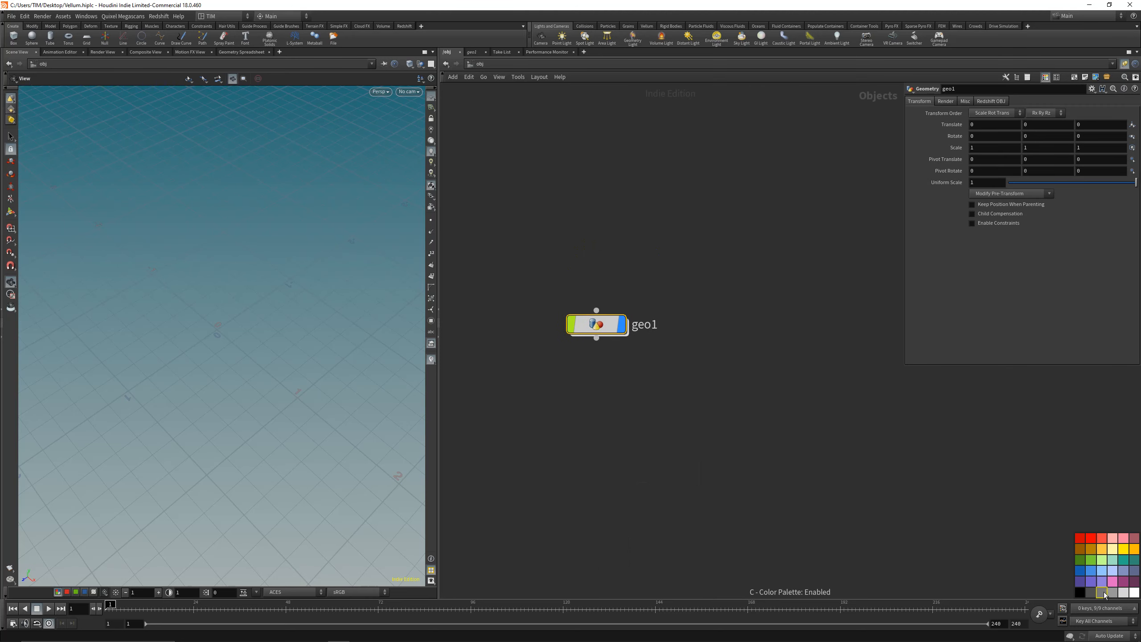
key("z")
left_click(1134, 549)
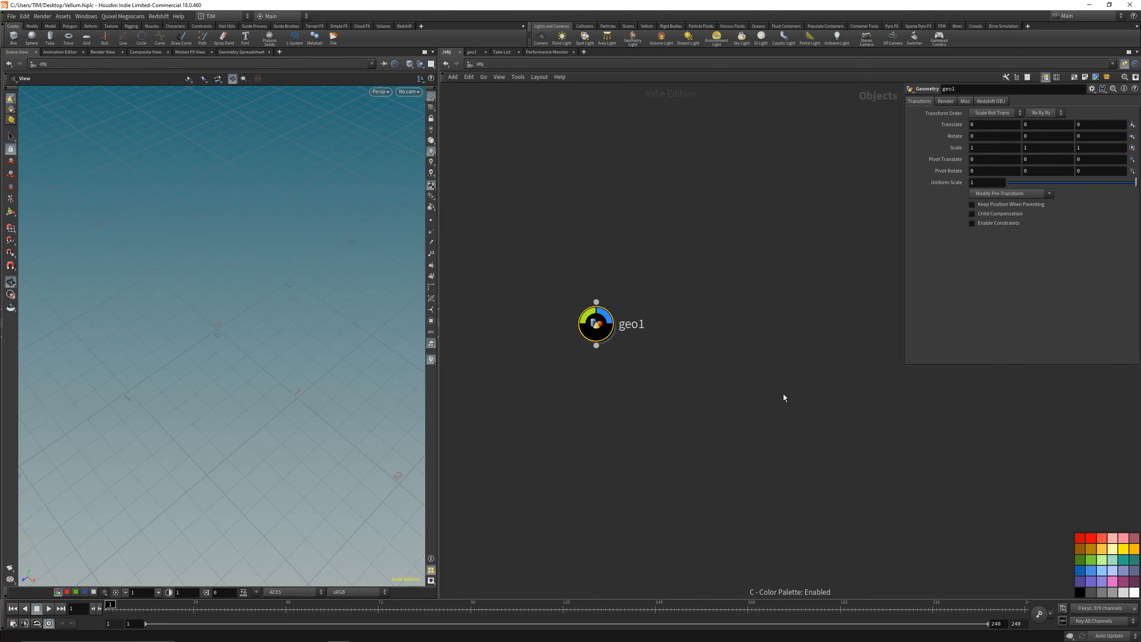
Step: Rename the geo1 node as GEO_VELLUM
double_click(637, 328)
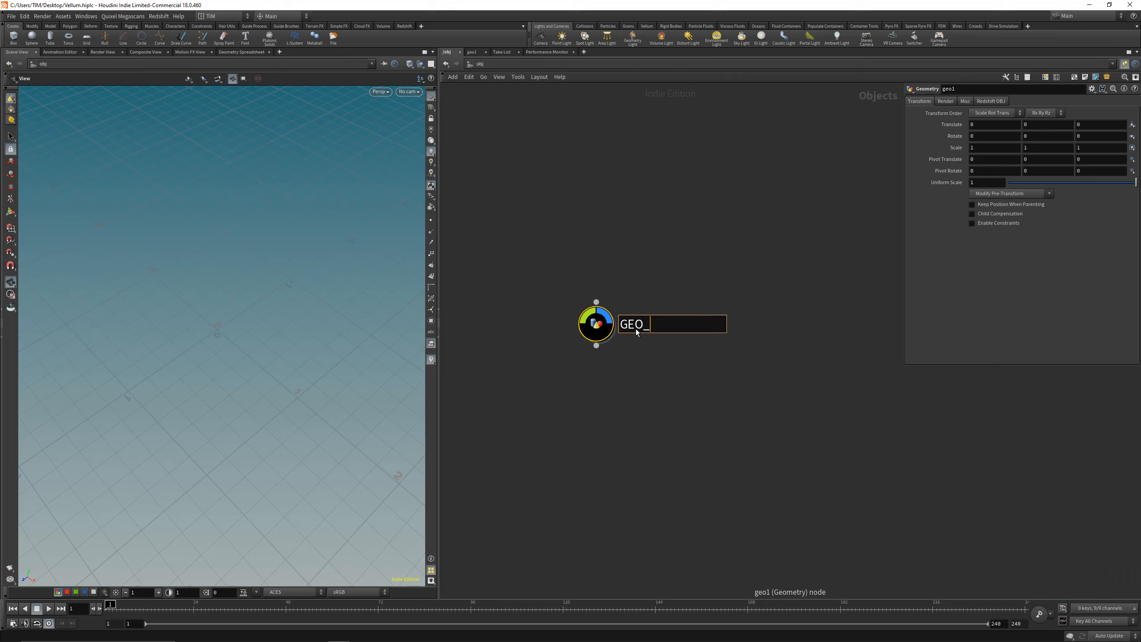
type("GEO_VELLUM")
key("Return")
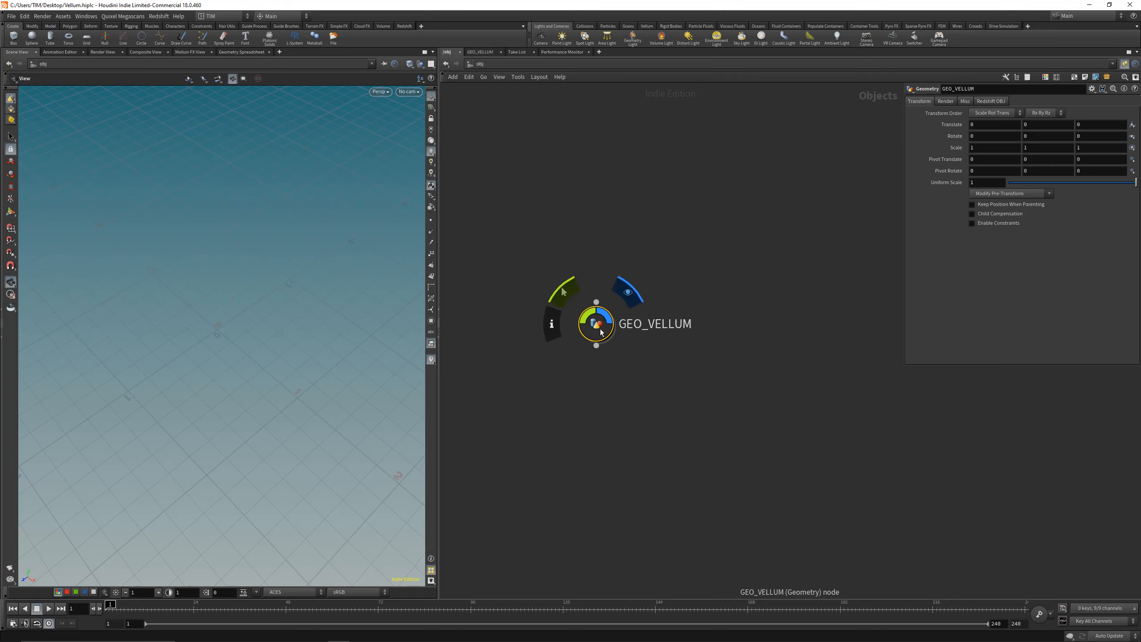
Step: Go inside the GEO_VELLUM geometry network and save the scene file
double_click(620, 328)
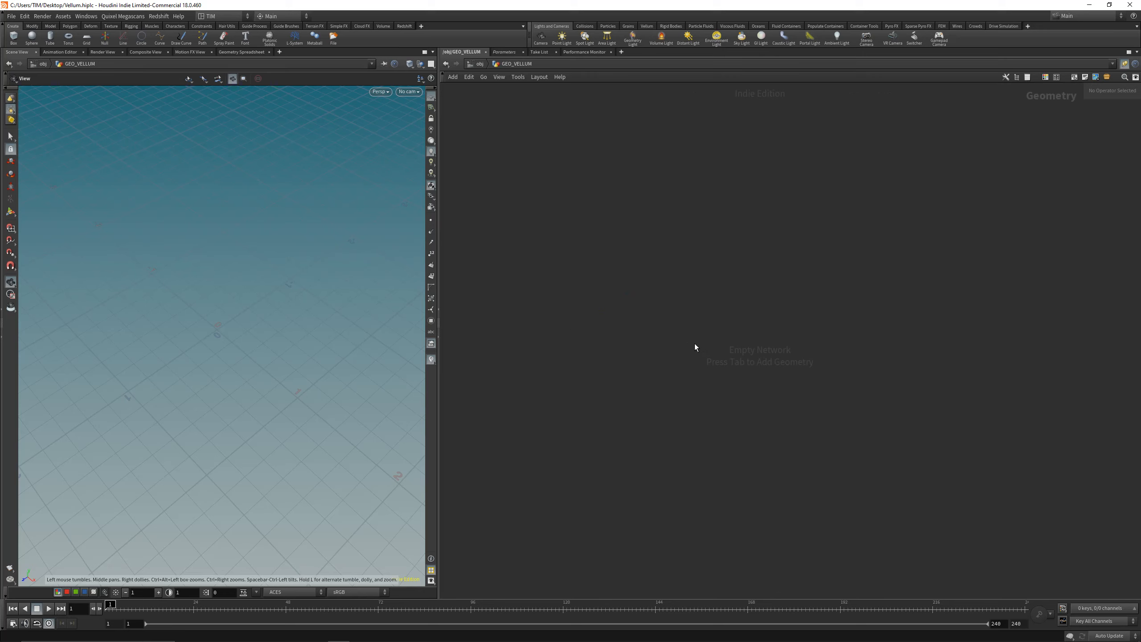
key("u")
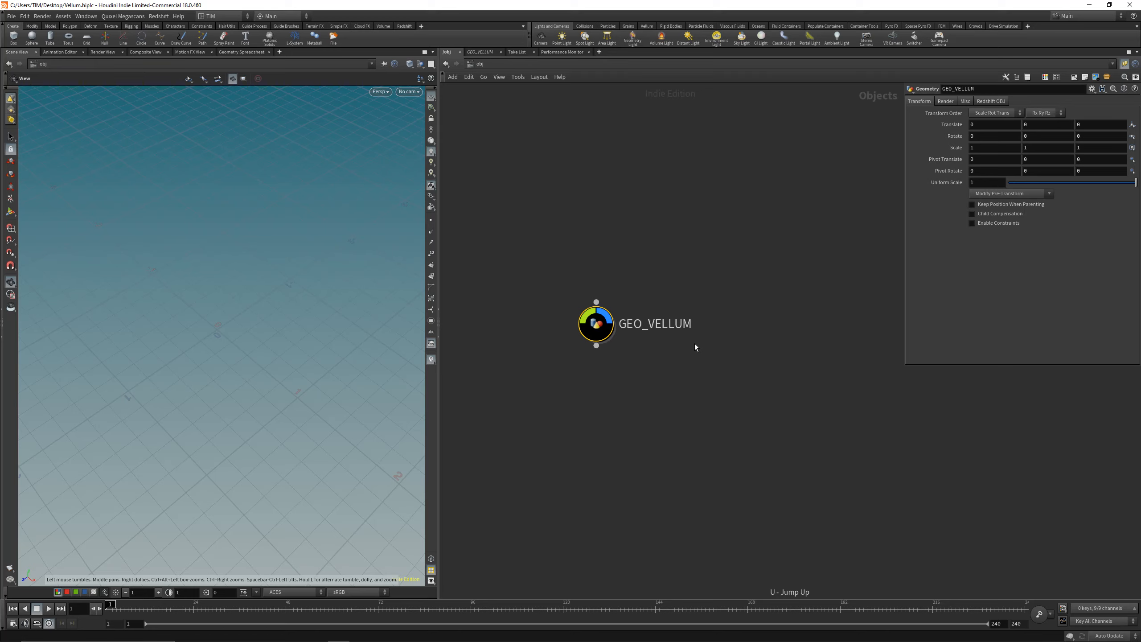
double_click(602, 327)
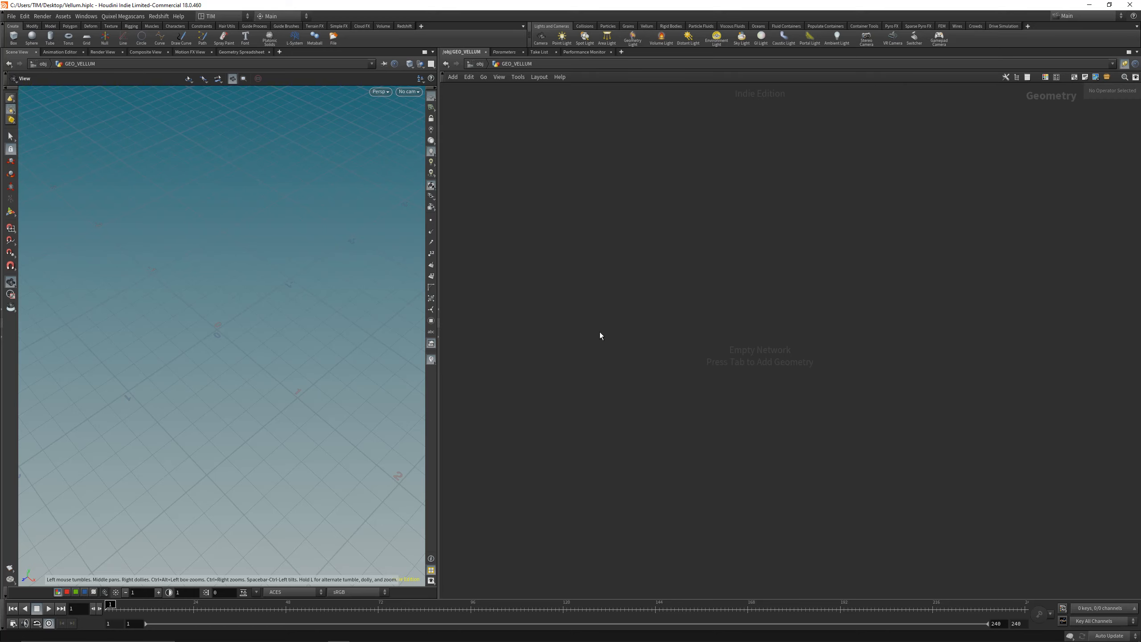
key("ctrl+s")
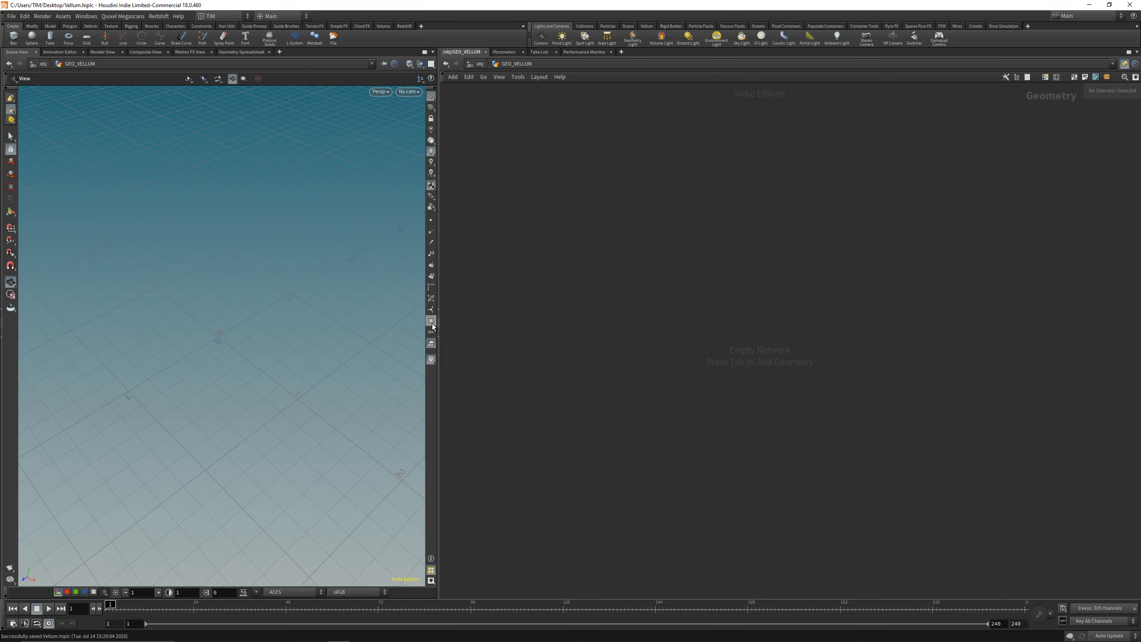
Step: Add a Grid node to the empty GEO_VELLUM network
left_click_drag(438, 319, 452, 319)
key("Tab")
type("ge")
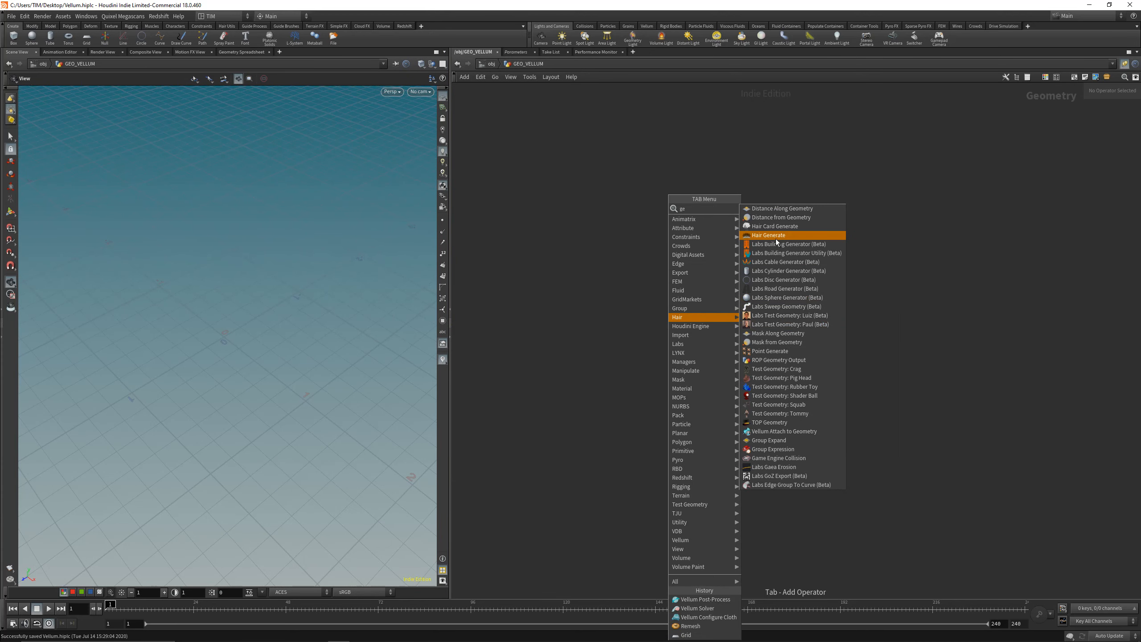
key("Escape")
key("Tab")
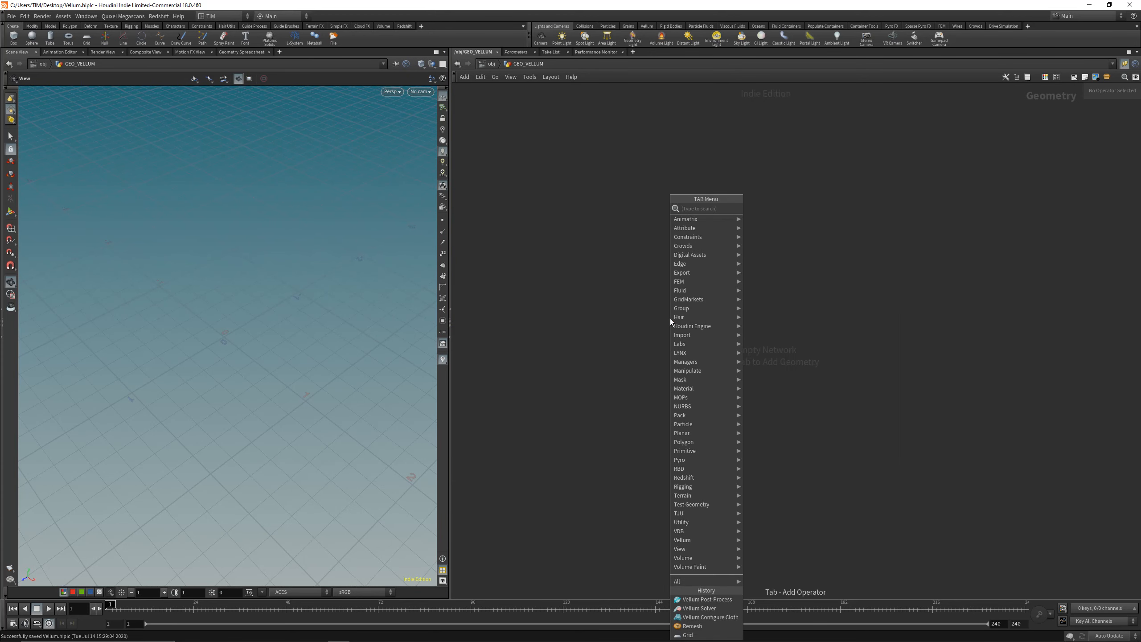
type("gr")
left_click(769, 208)
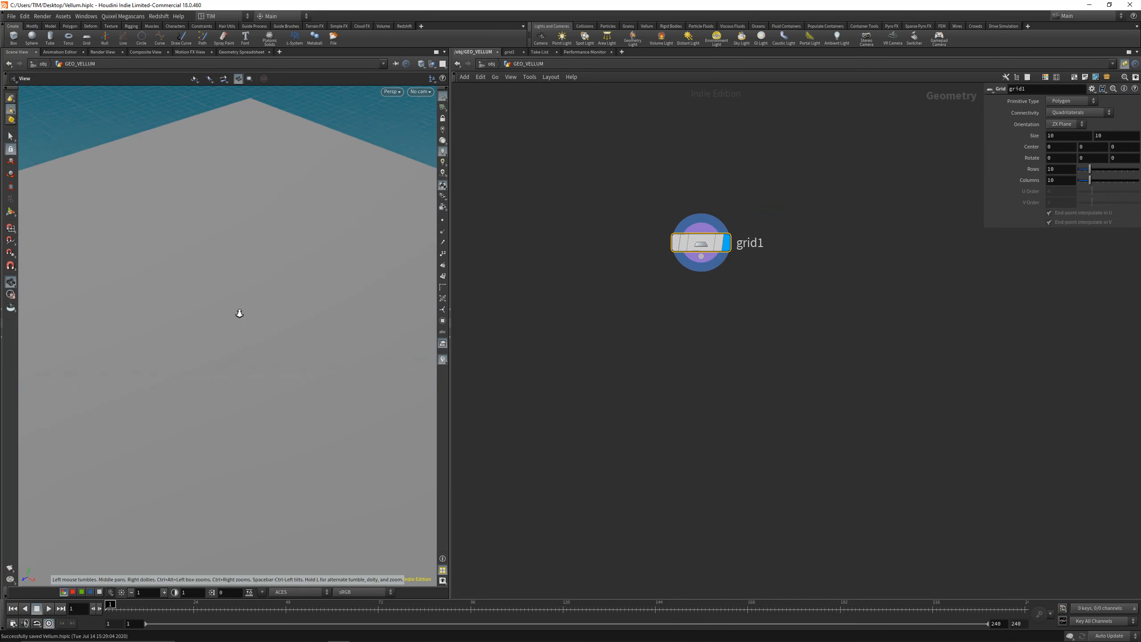
Step: Set the viewport shading to Smooth Wire Shaded so the grid's polygons are drawn
left_click(422, 64)
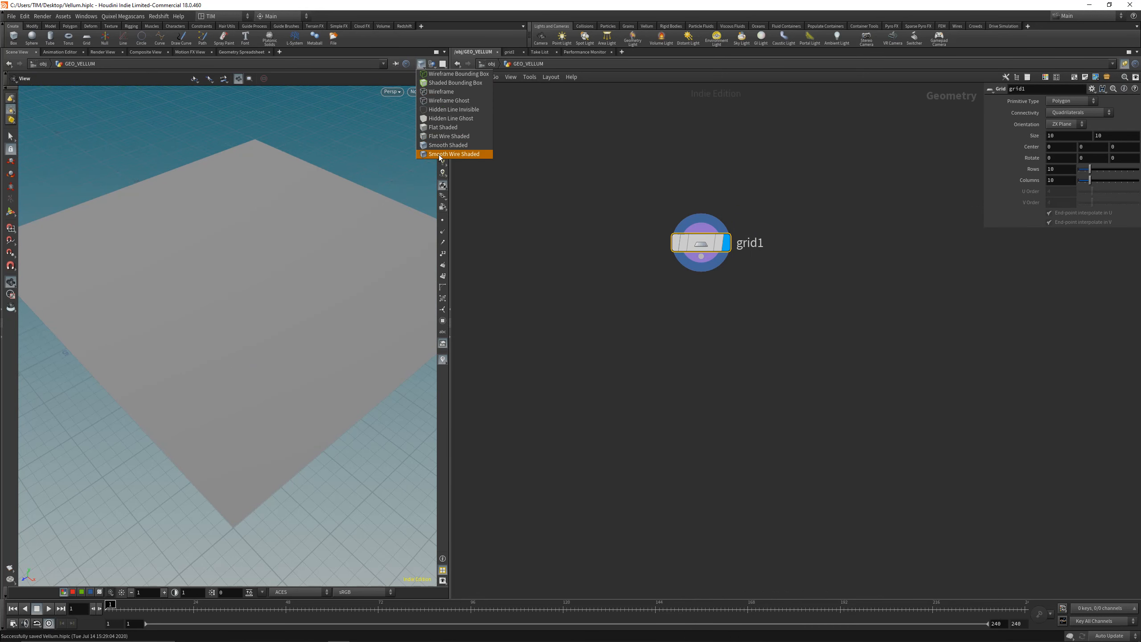
left_click(443, 156)
middle_click_drag(303, 225, 306, 246)
left_click(421, 63)
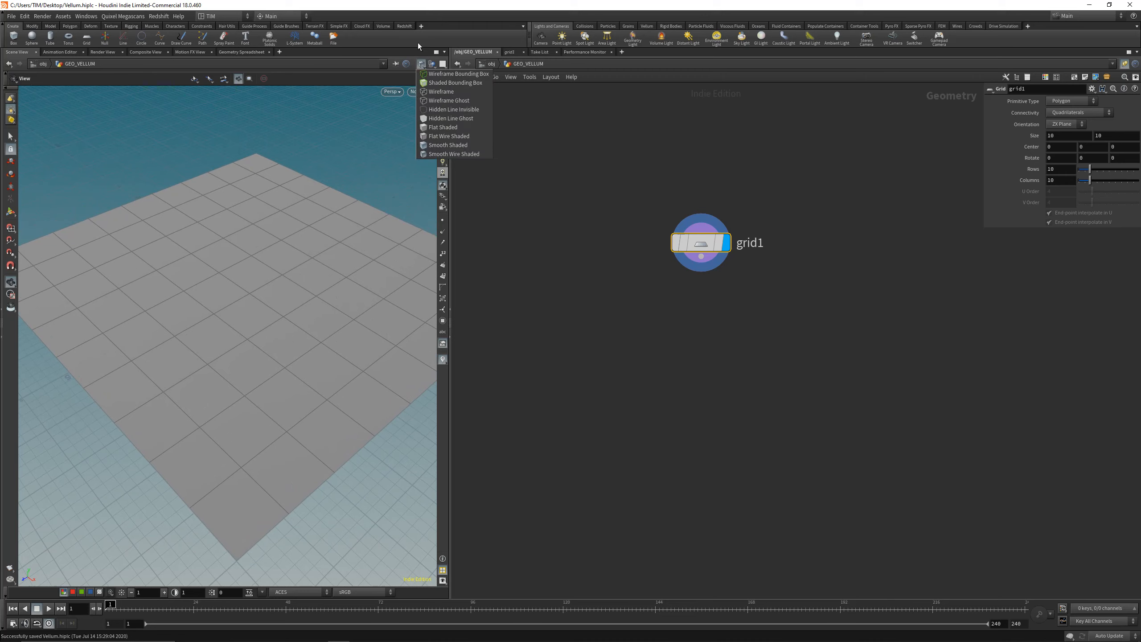
left_click(426, 154)
scroll(292, 269, "down", 4)
middle_click_drag(277, 306, 252, 359)
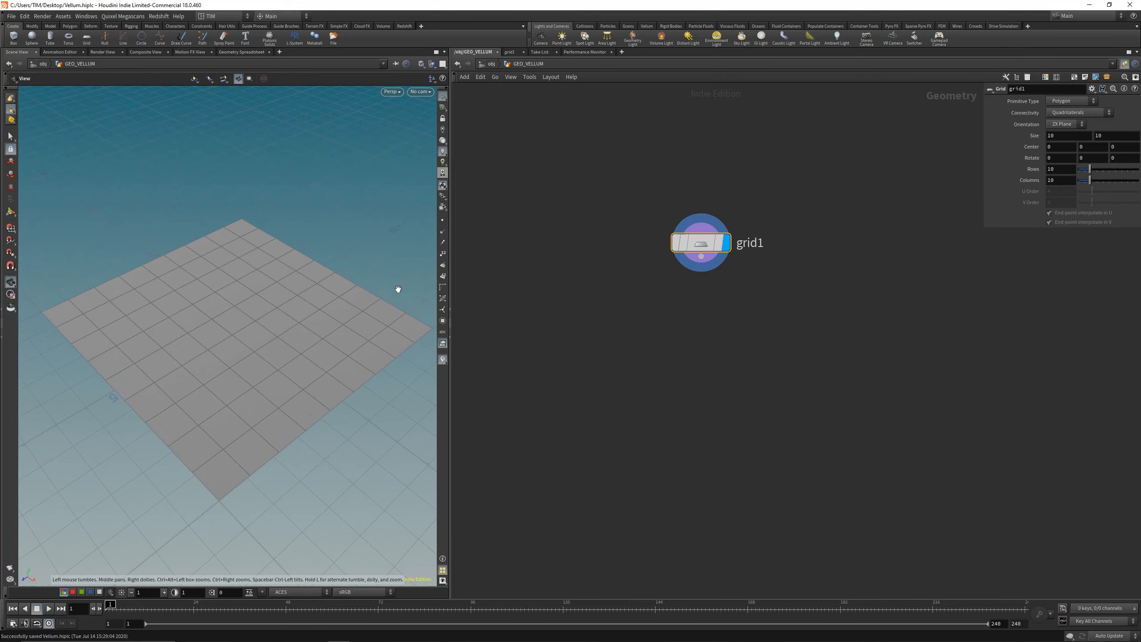
Step: Set the grid's size to 3 by 3 and save the scene
middle_click_drag(1021, 136, 743, 141)
scroll(243, 312, "up", 5)
key("ctrl+s")
scroll(210, 388, "up", 2)
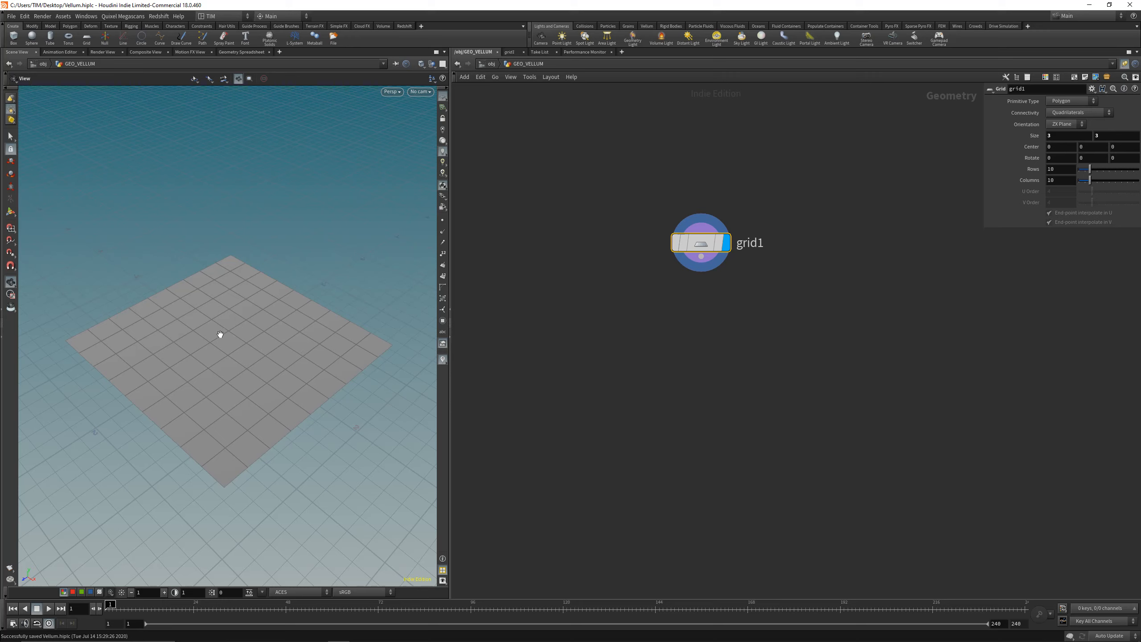
Step: Add a Remesh node below grid1, fed by the grid's output, and display it
left_click_drag(699, 244, 659, 228)
key("Tab")
type("re")
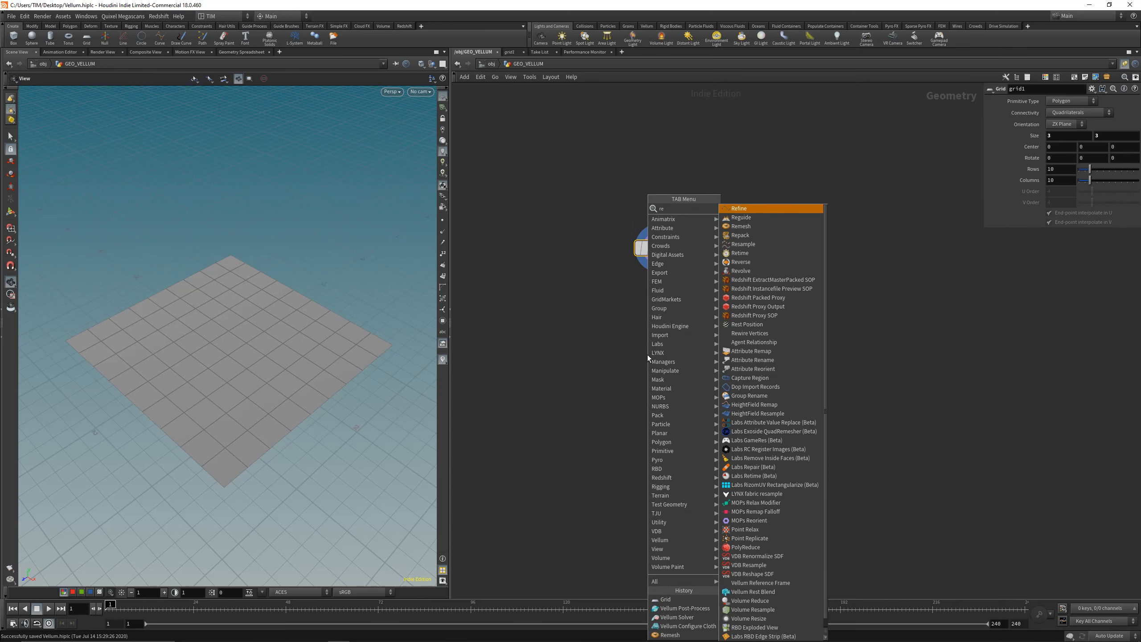
left_click(759, 227)
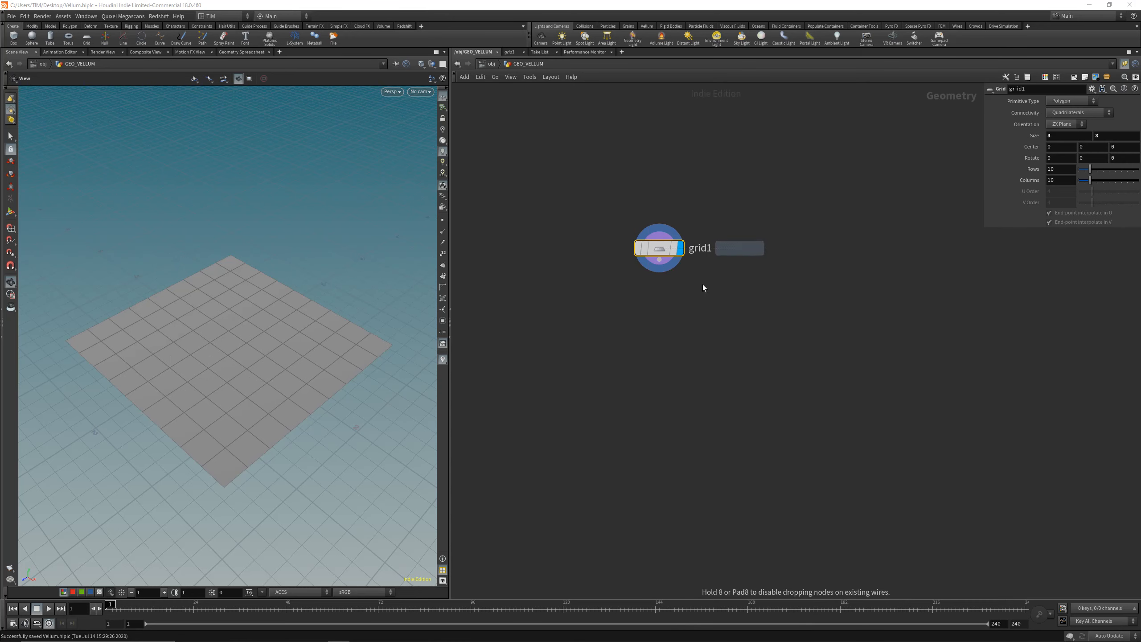
left_click(659, 328)
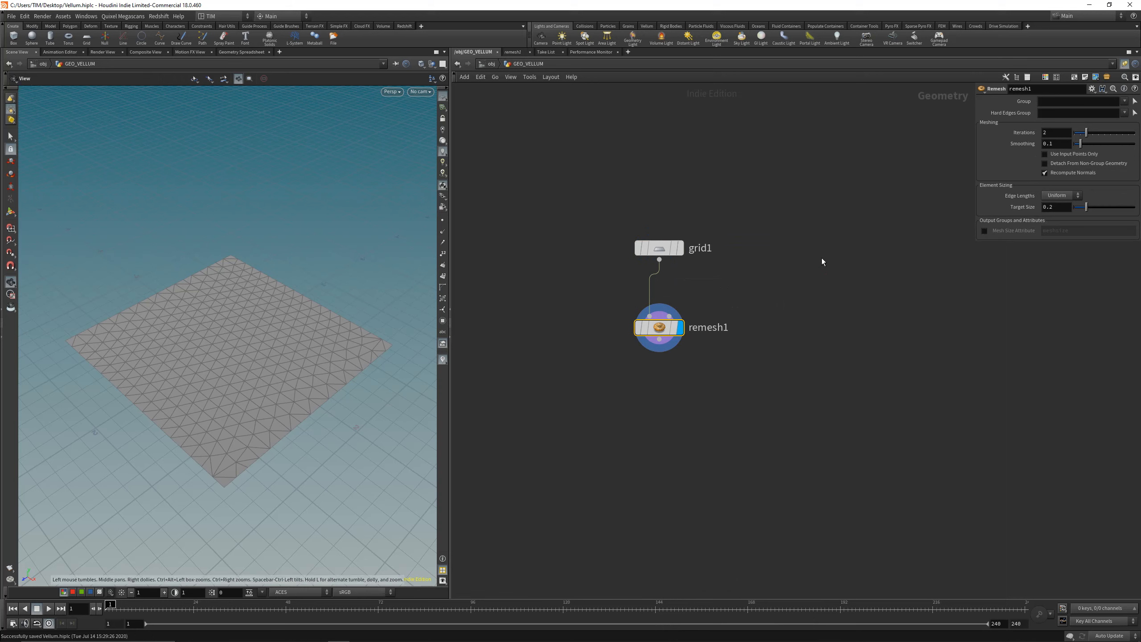
Step: Set the Remesh target size to 0.05 and its iterations to 25
scroll(228, 387, "up", 2)
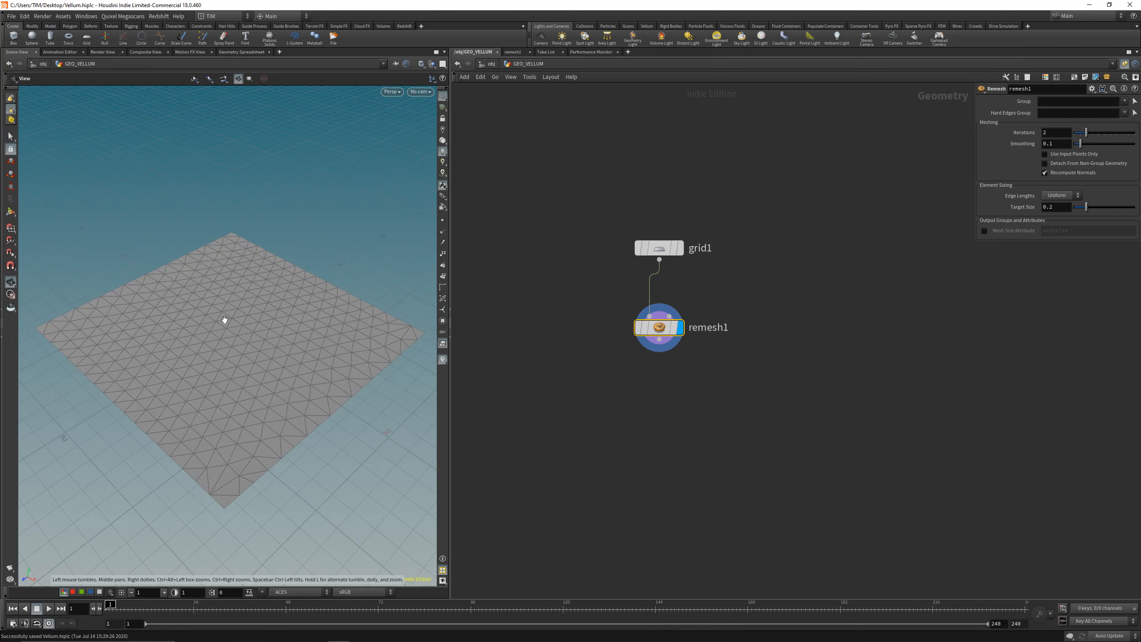
double_click(1054, 209)
type("0.05")
key("Return")
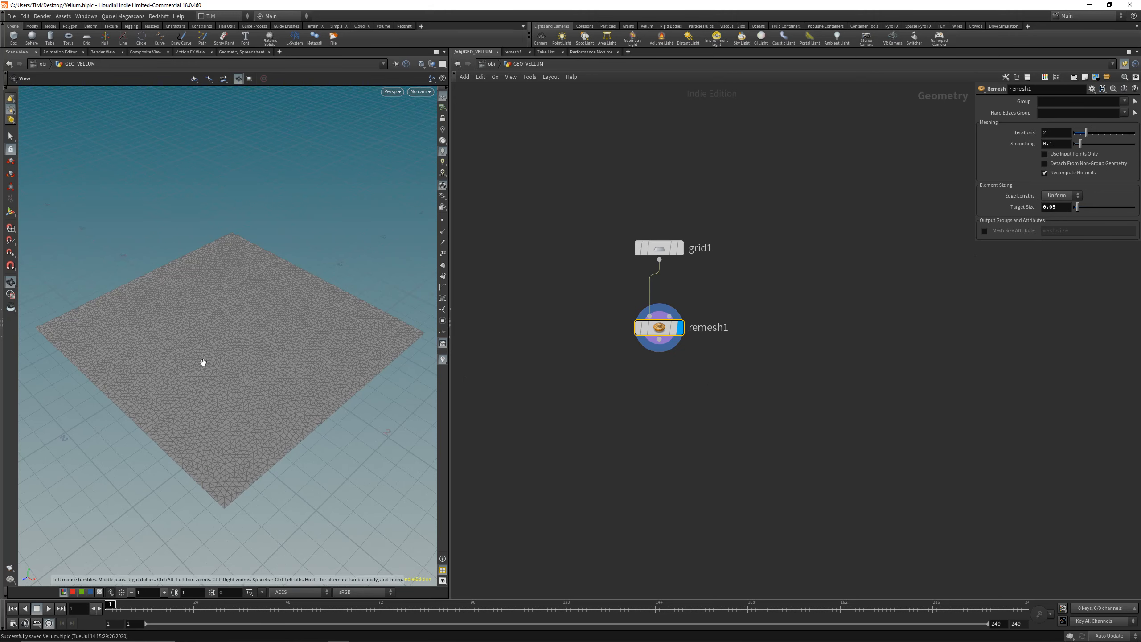
double_click(1051, 135)
type("25")
key("Return")
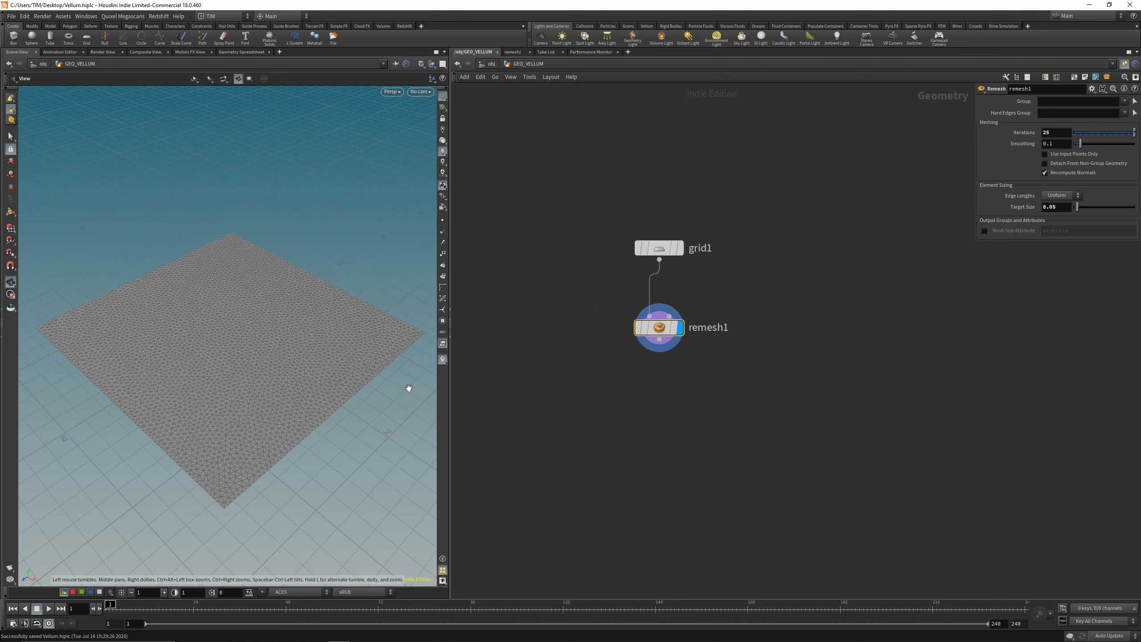
Step: Coarsen the remeshed grid by setting the target size to 0.075
left_click_drag(317, 377, 305, 392)
left_click(1058, 208)
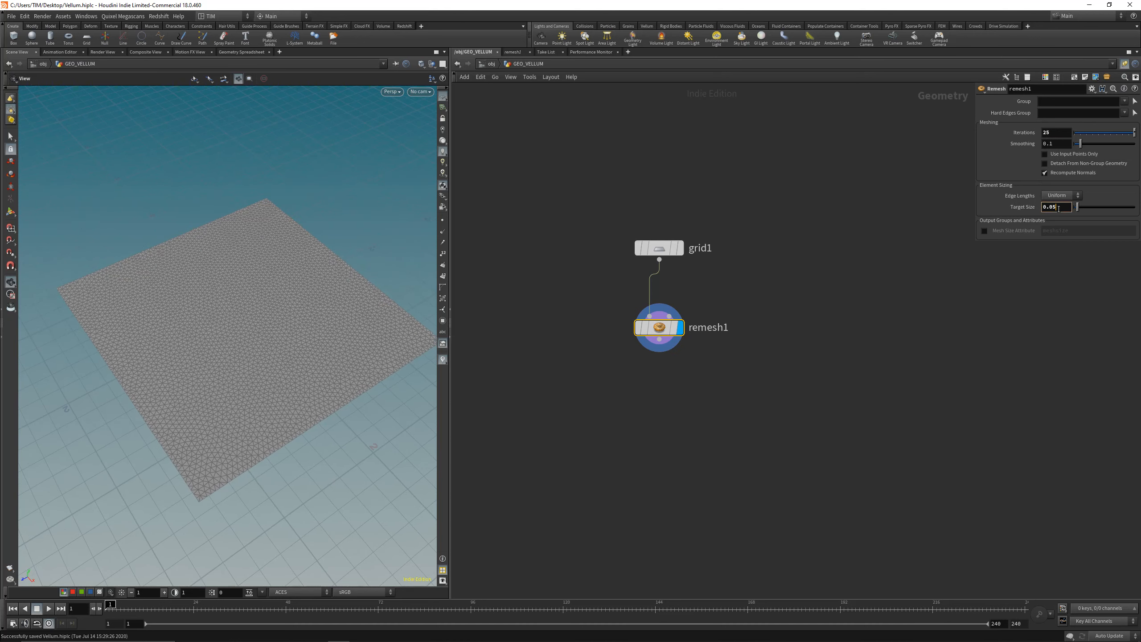
type("5")
key("Return")
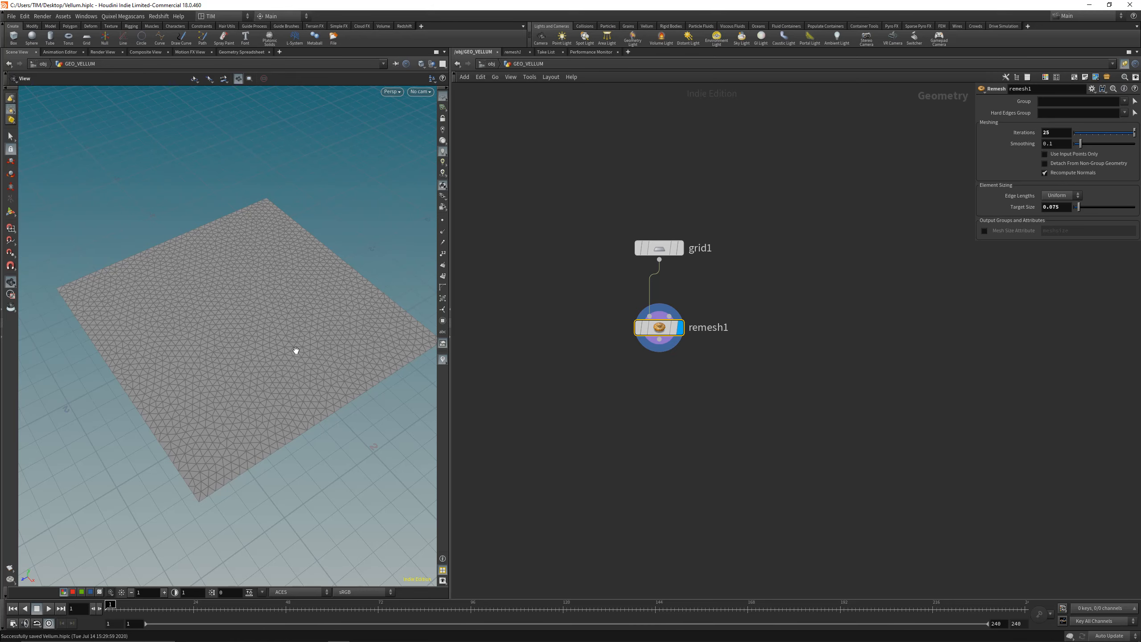
left_click_drag(234, 349, 243, 328)
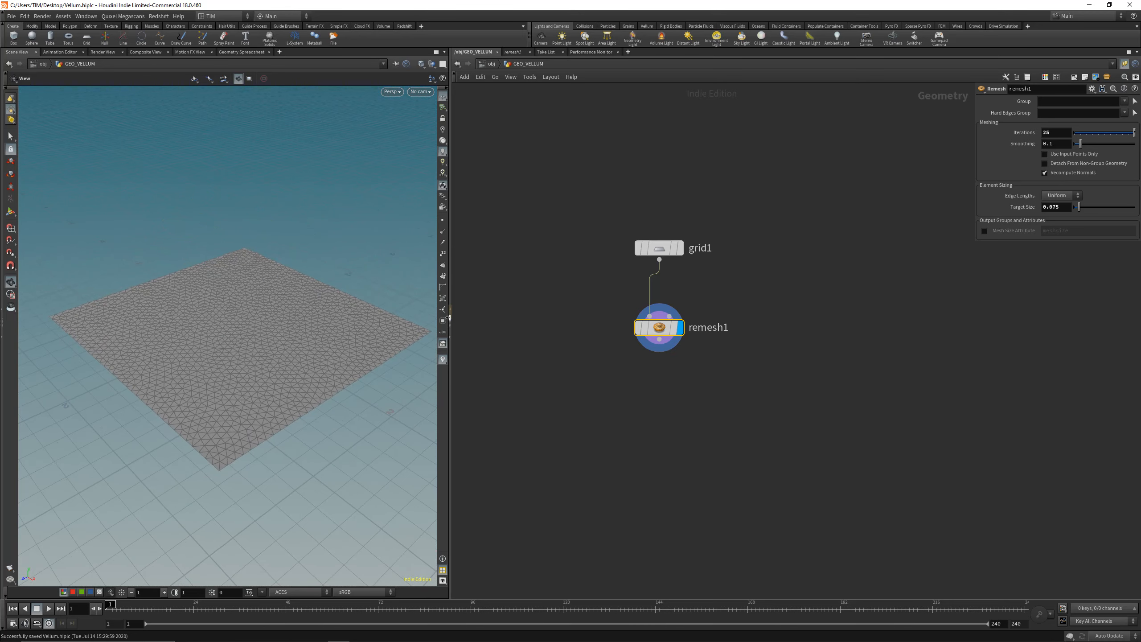
Step: Add a Vellum Configure Cloth node below remesh1, connect it to the remesh output and display it
left_click_drag(449, 320, 475, 321)
left_click_drag(277, 324, 274, 323)
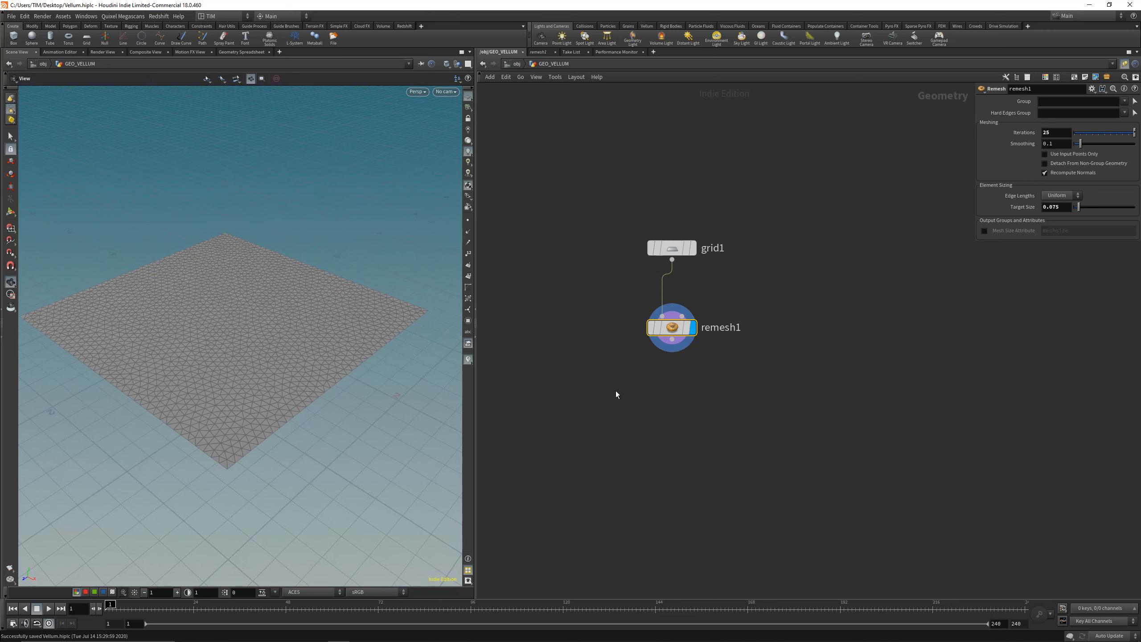
middle_click_drag(656, 459, 655, 406)
key("Tab")
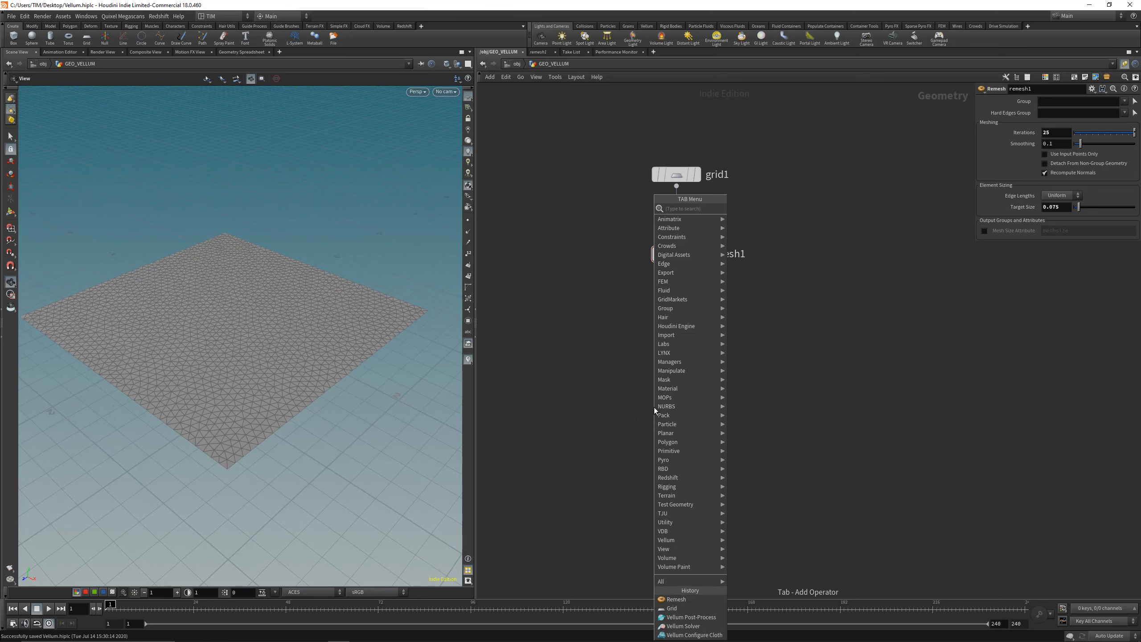
type("ve")
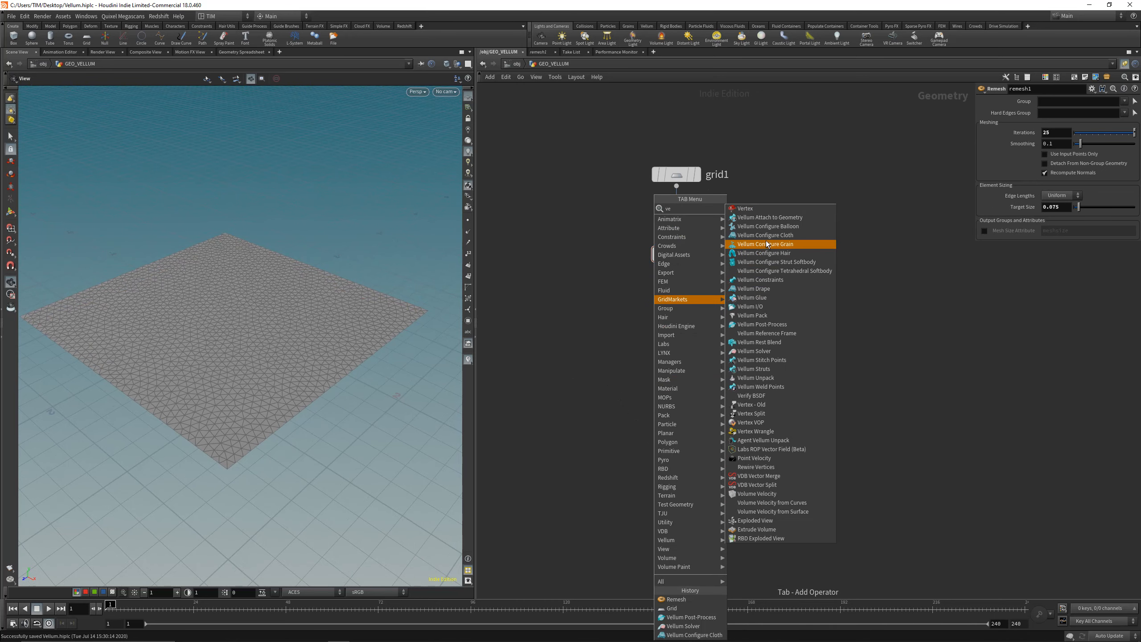
left_click(765, 235)
left_click(673, 367)
left_click_drag(664, 354, 676, 266)
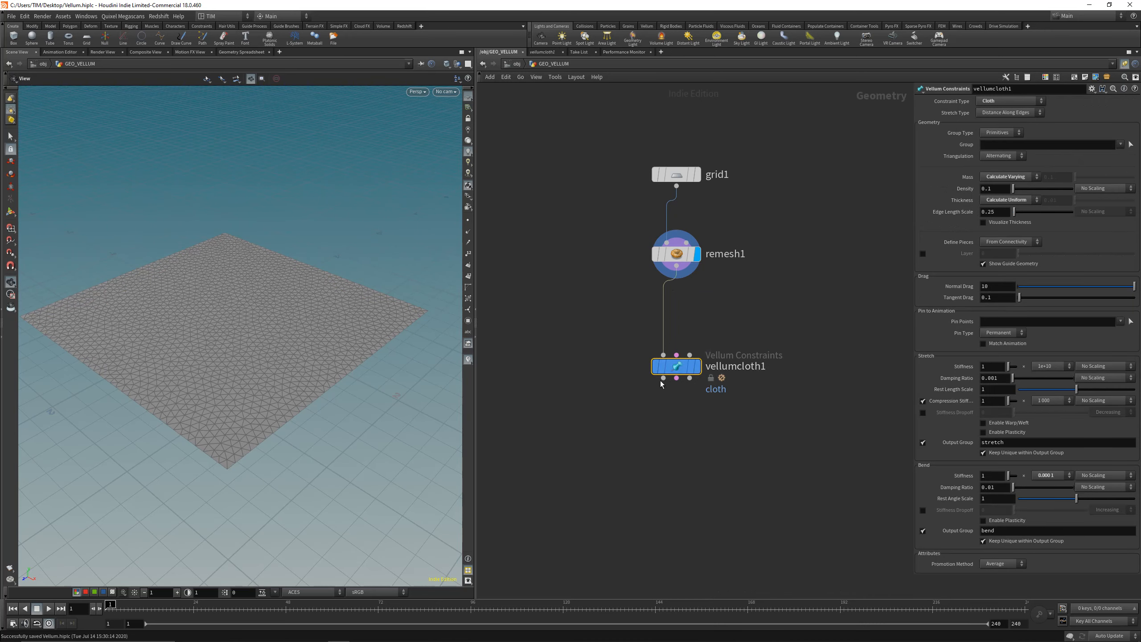
left_click(697, 366)
Step: Add a Vellum Solver directly below vellumcloth1, fed by its three outputs, and display the solver
key("Tab")
type("vels")
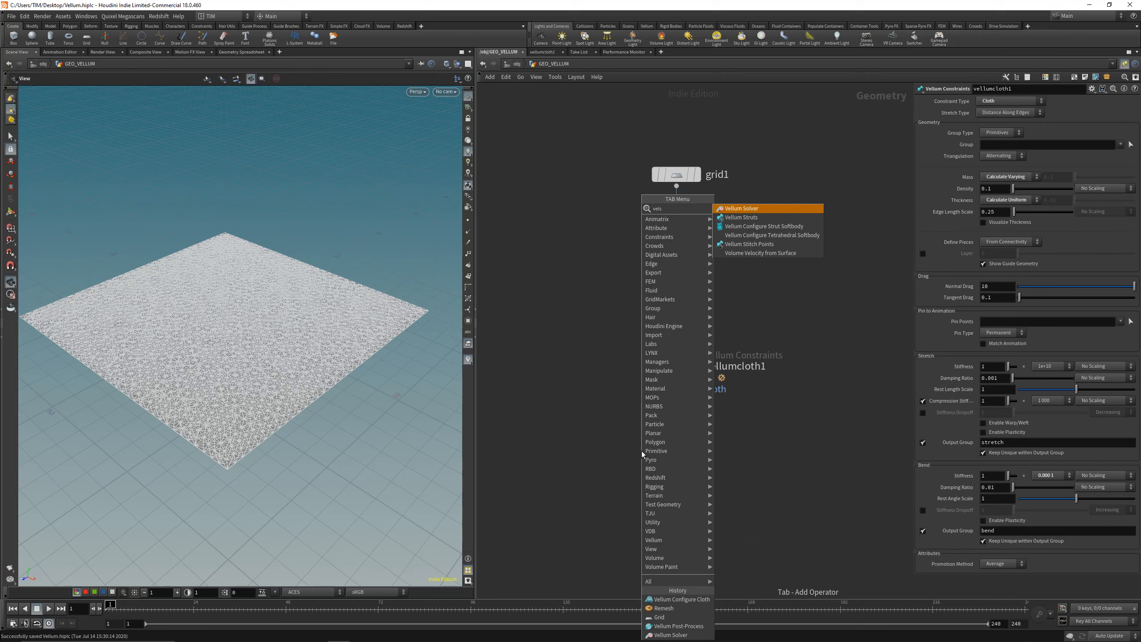
key("Return")
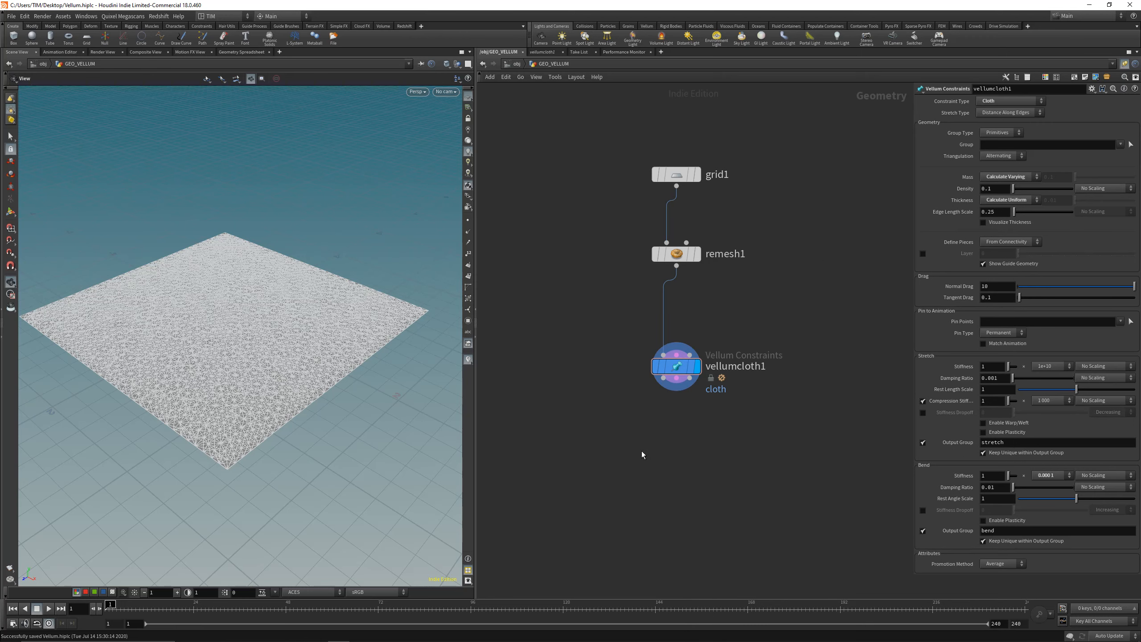
left_click(642, 451)
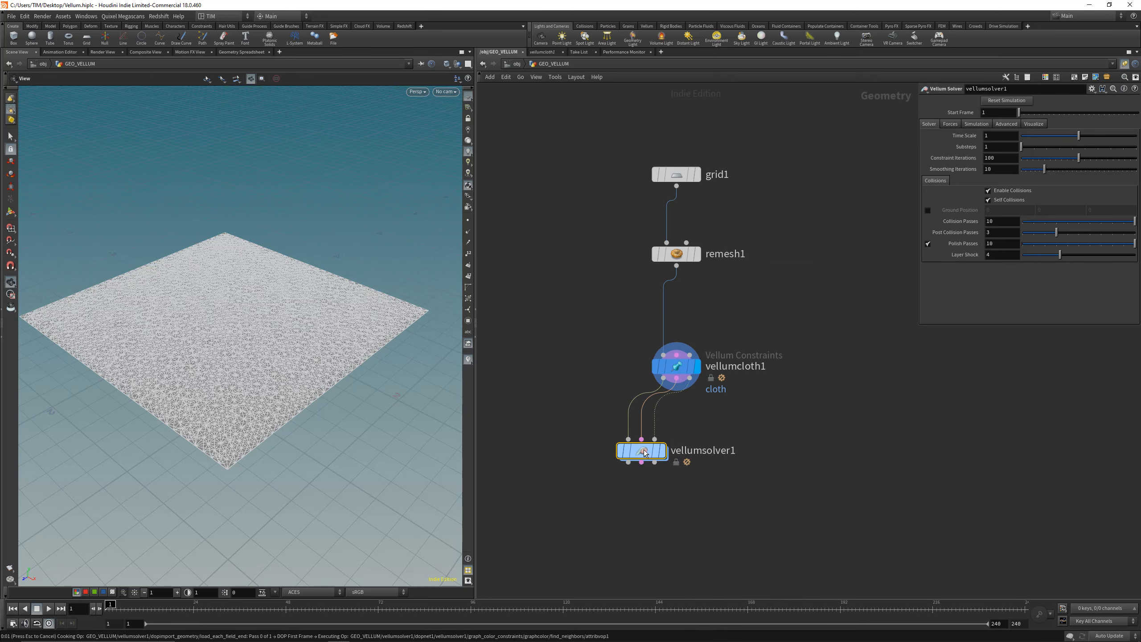
left_click(663, 451)
left_click_drag(639, 455, 674, 468)
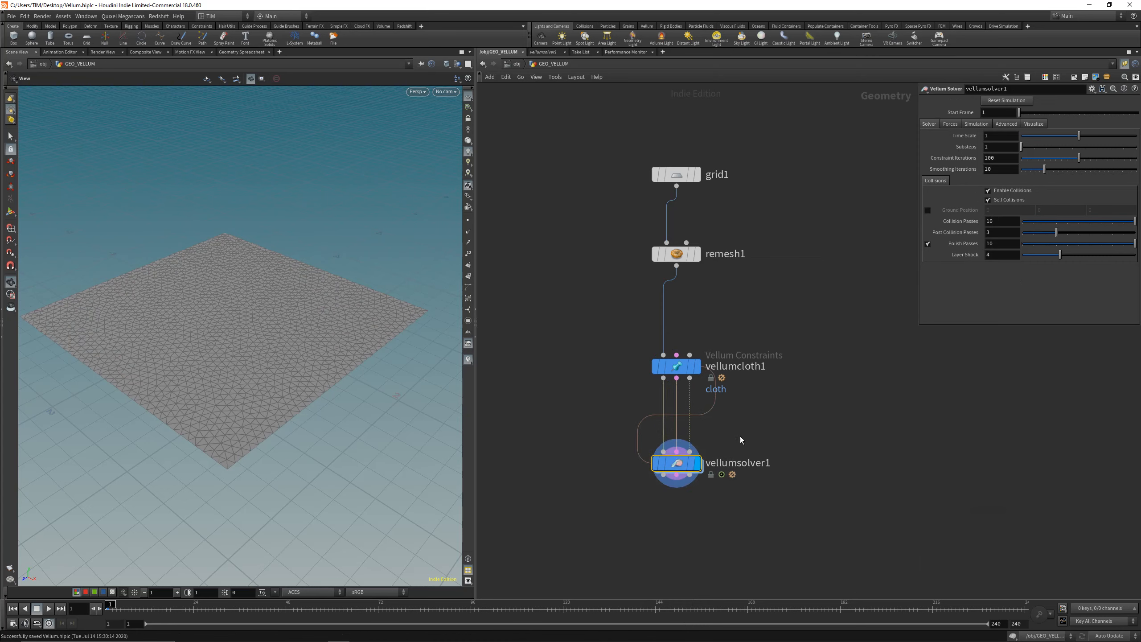
Step: Play the cloth simulation in the viewport to watch its motion and return to the first frame
left_click_drag(263, 349, 242, 363)
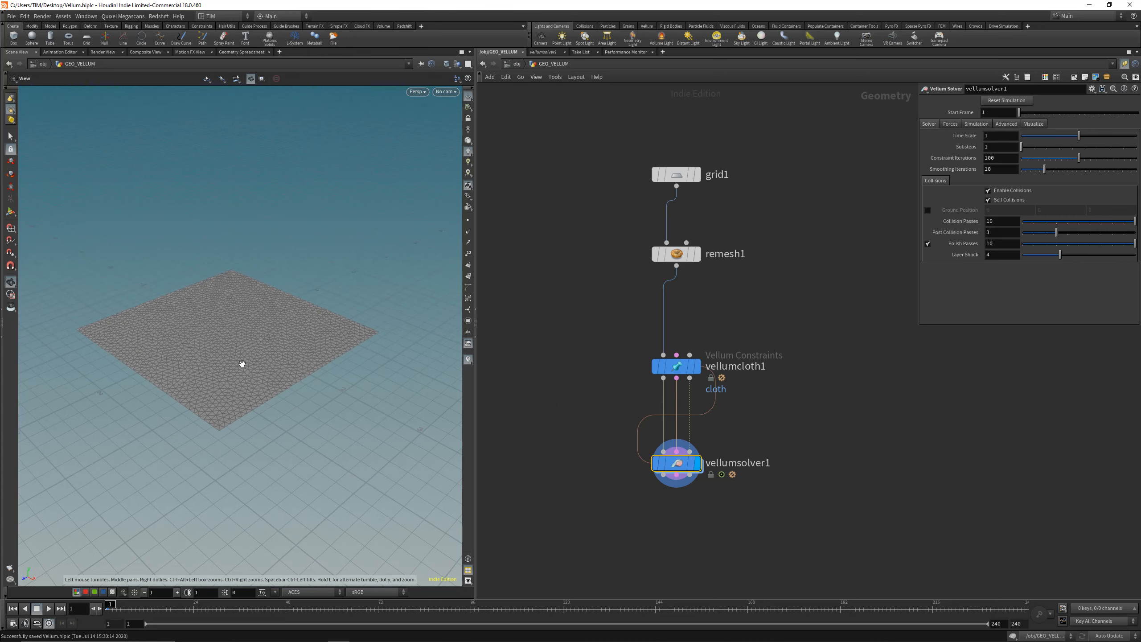
key("Up")
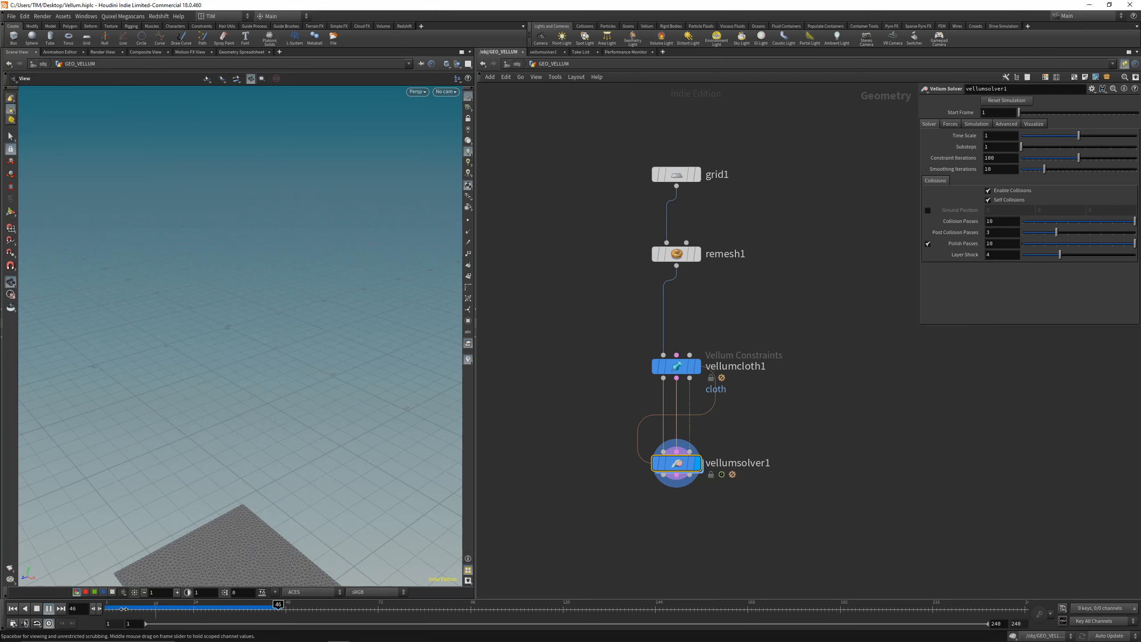
key("ctrl+Up")
Step: Set vellumsolver1's vertical gravity to 0 and move the solver node slightly further below vellumcloth1
left_click(950, 124)
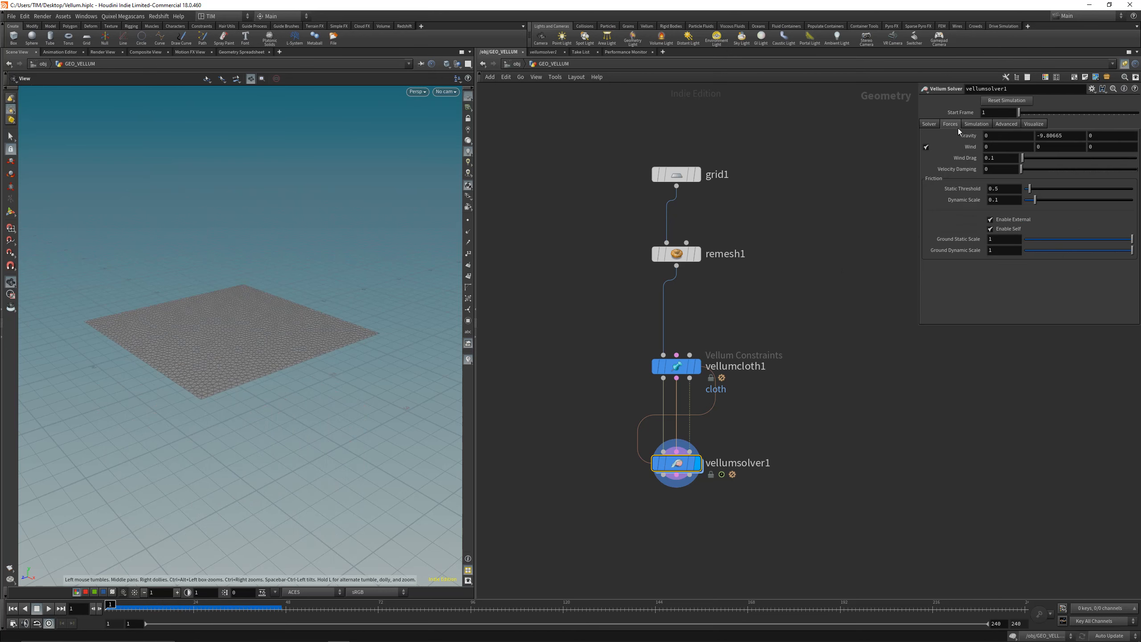
double_click(1060, 136)
type("0")
key("Return")
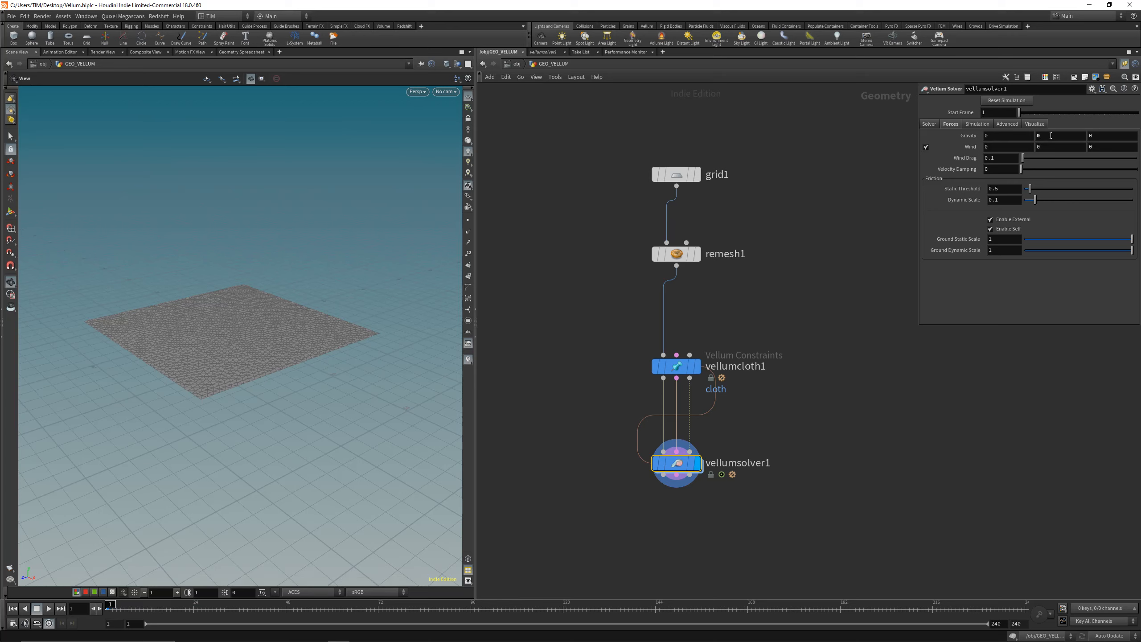
left_click(1037, 136)
left_click(850, 290)
left_click_drag(677, 466, 678, 478)
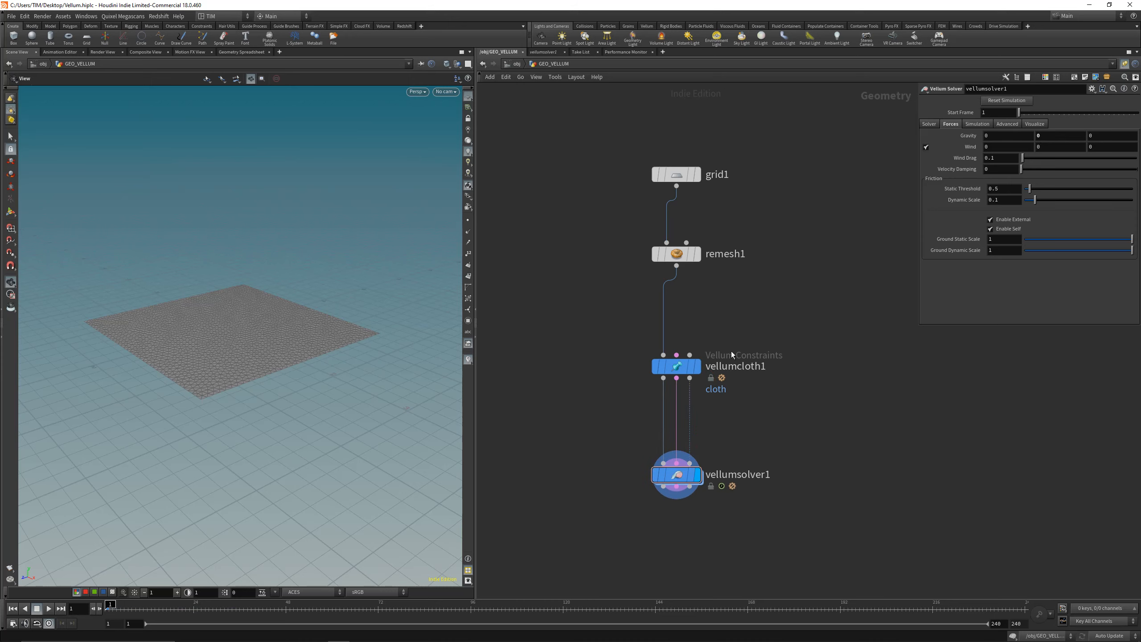
Step: Save the scene, play the cloth simulation without gravity and return to the first frame
left_click_drag(254, 350, 218, 327)
key("ctrl+s")
left_click(48, 608)
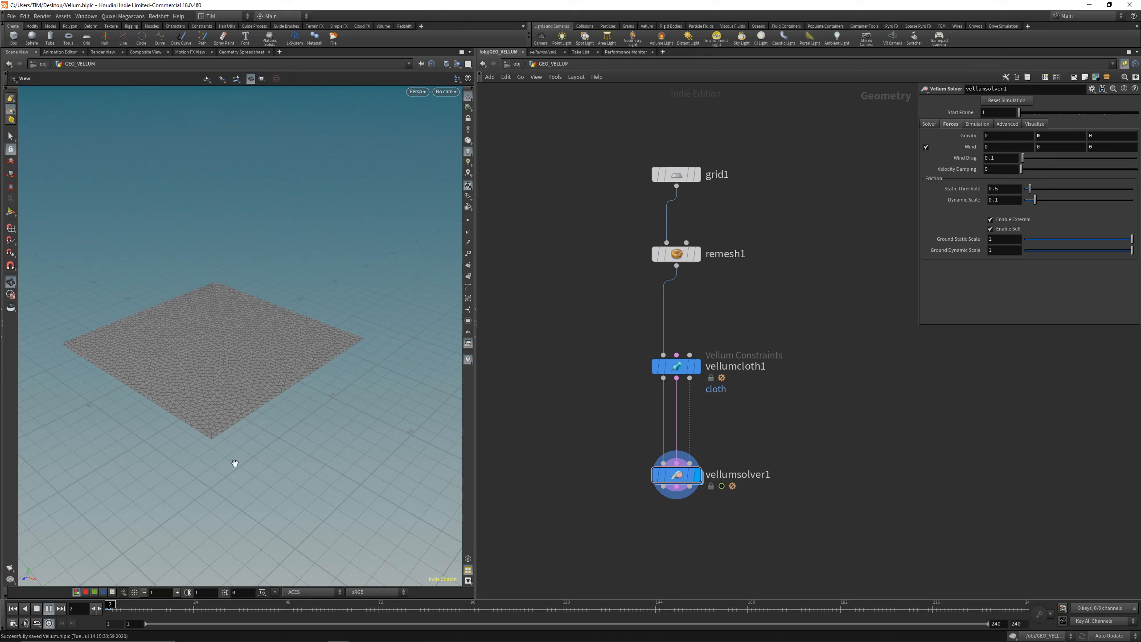
left_click(38, 607)
Step: Set both the bend stiffness and the stretch stiffness of vellumcloth1 to 0.1
left_click(676, 366)
left_click(992, 475)
type("0.1")
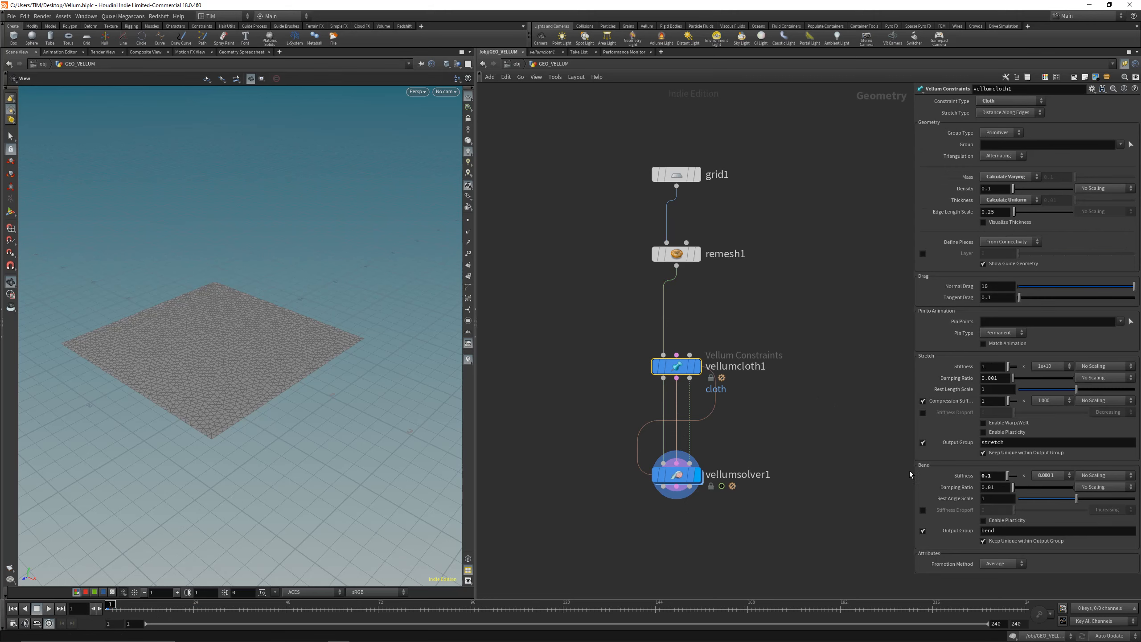
left_click(990, 366)
type("0.")
key("Return")
Step: Enter vellumsolver1 and open the forces network containing the four inputs and the force_output node
middle_click_drag(574, 276, 573, 226)
left_click(817, 418)
middle_click_drag(726, 438, 722, 398)
scroll(722, 398, "down", 2)
double_click(679, 387)
left_click_drag(661, 436, 644, 490)
scroll(894, 389, "down", 2)
middle_click_drag(821, 392, 786, 371)
scroll(793, 407, "down", 1)
left_click_drag(822, 423, 740, 362)
key("c")
scroll(820, 393, "up", 1)
key("Delete")
scroll(824, 378, "up", 3)
key("c")
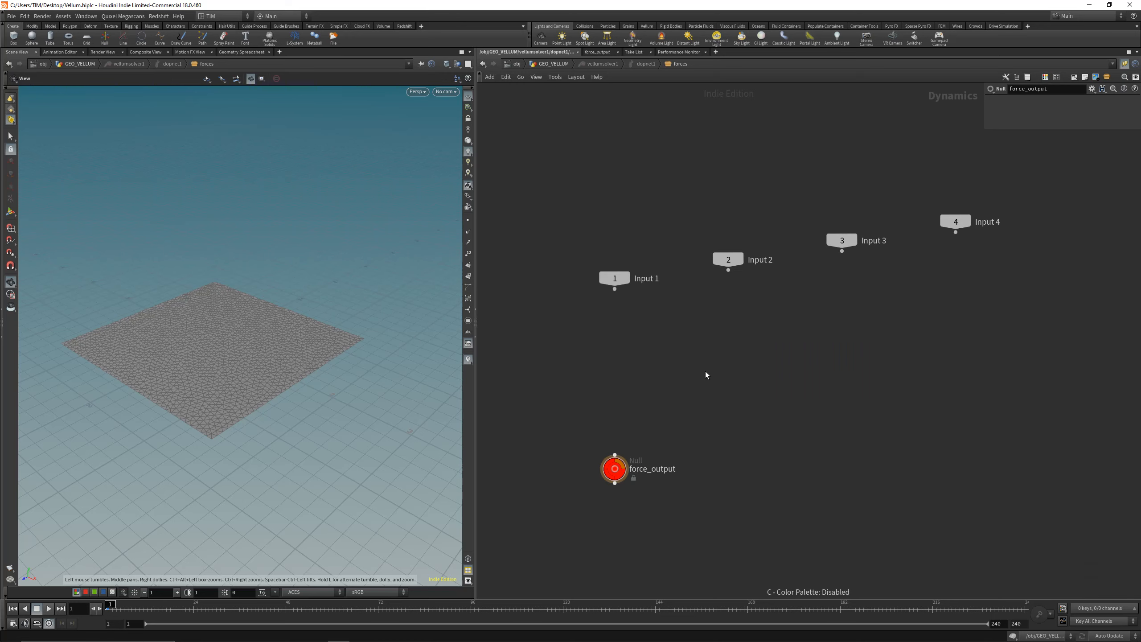
Step: Line up the four input nodes in an even row above force_output and save the scene
left_click_drag(602, 301, 998, 196)
key("l")
left_click_drag(614, 162, 683, 163)
left_click(700, 469)
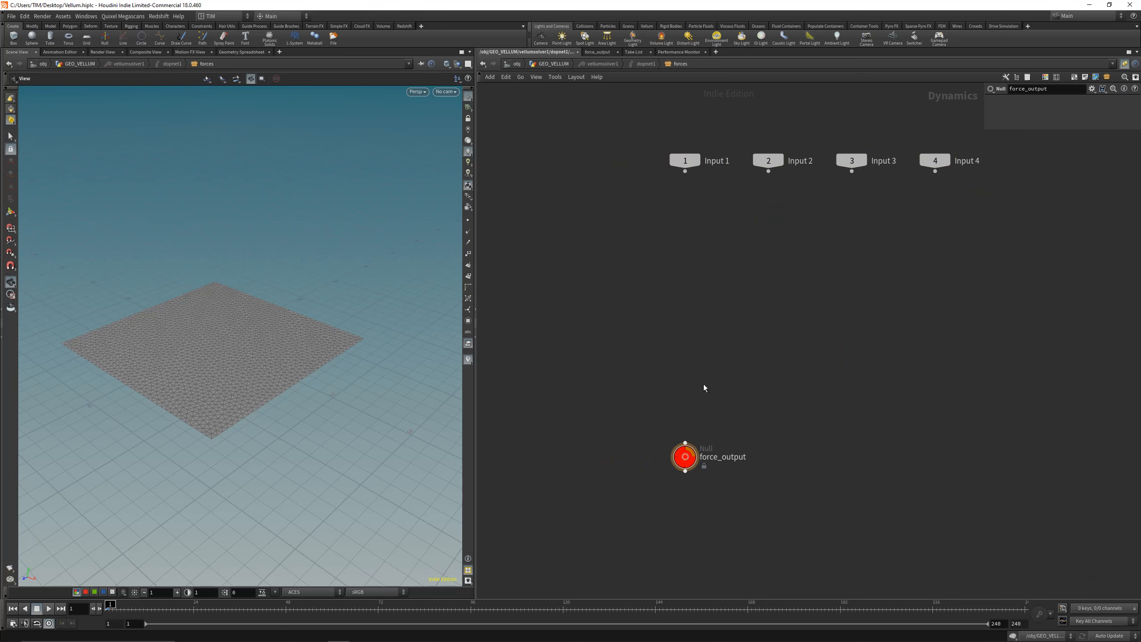
middle_click_drag(704, 408, 702, 420)
key("ctrl+s")
mouse_move(682, 471)
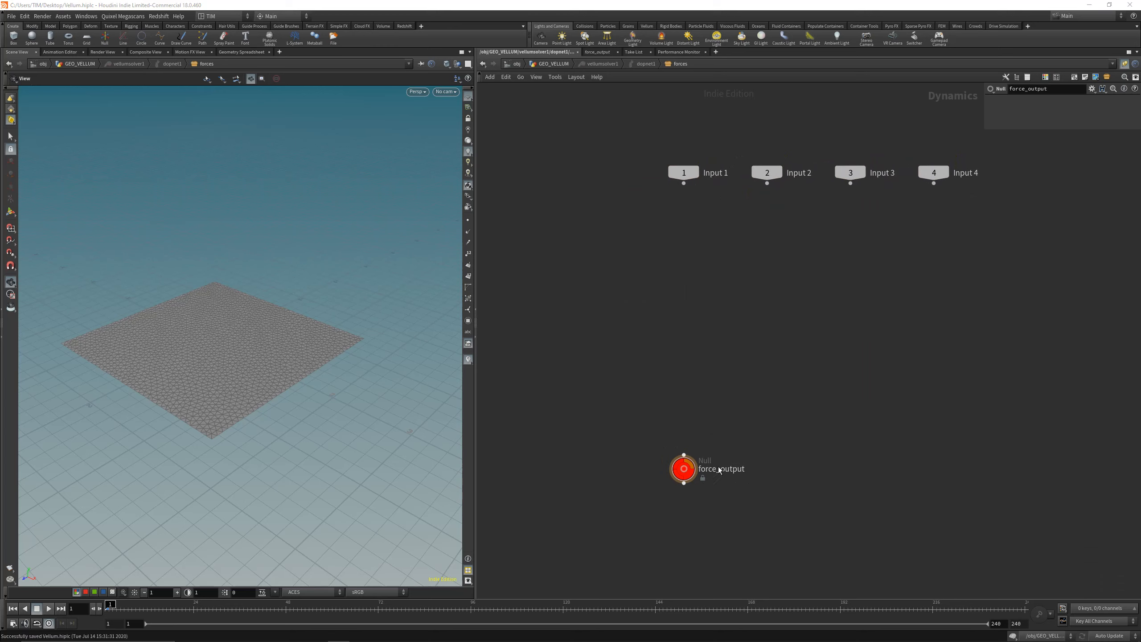
middle_click_drag(738, 403, 728, 428)
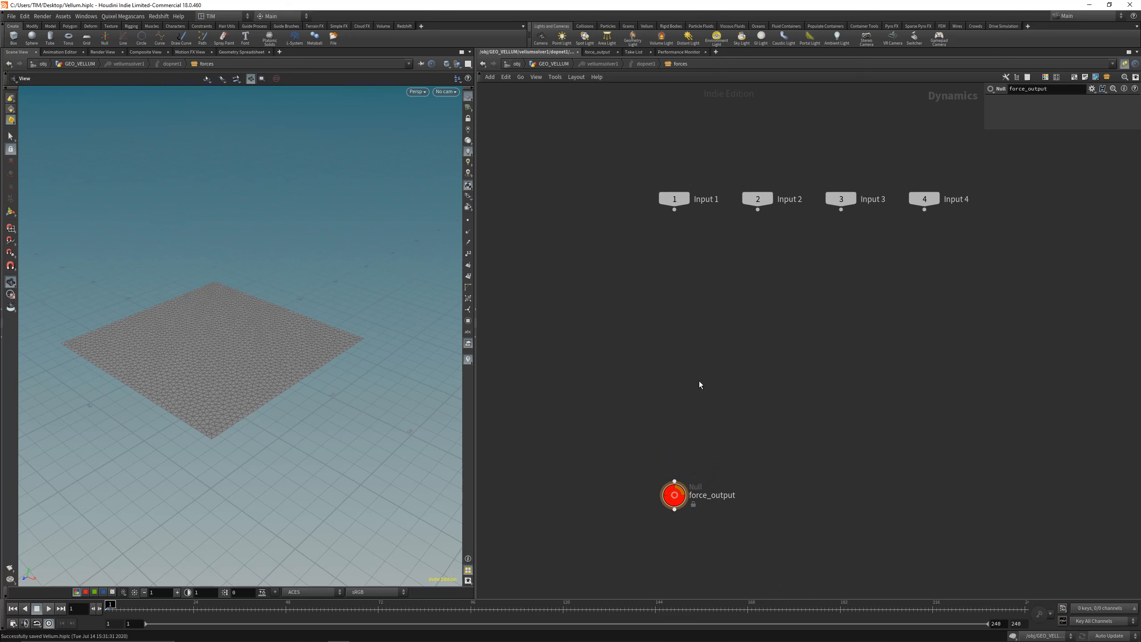
Step: Add a POP Attract node above force_output, wire it into force_output and align the two nodes
key("Tab")
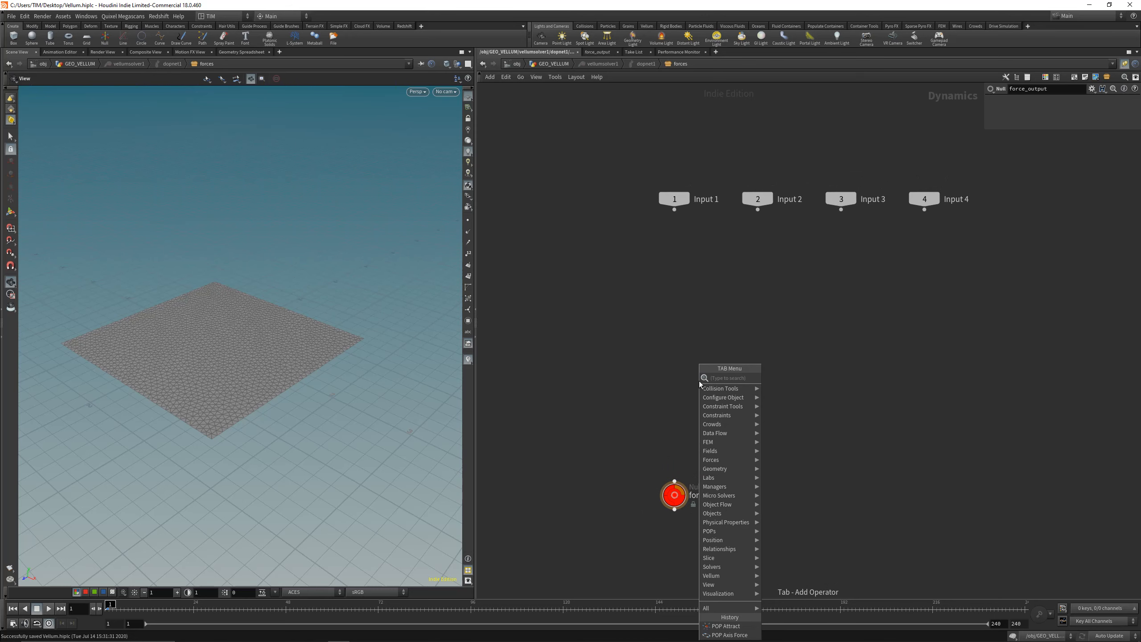
type("pop")
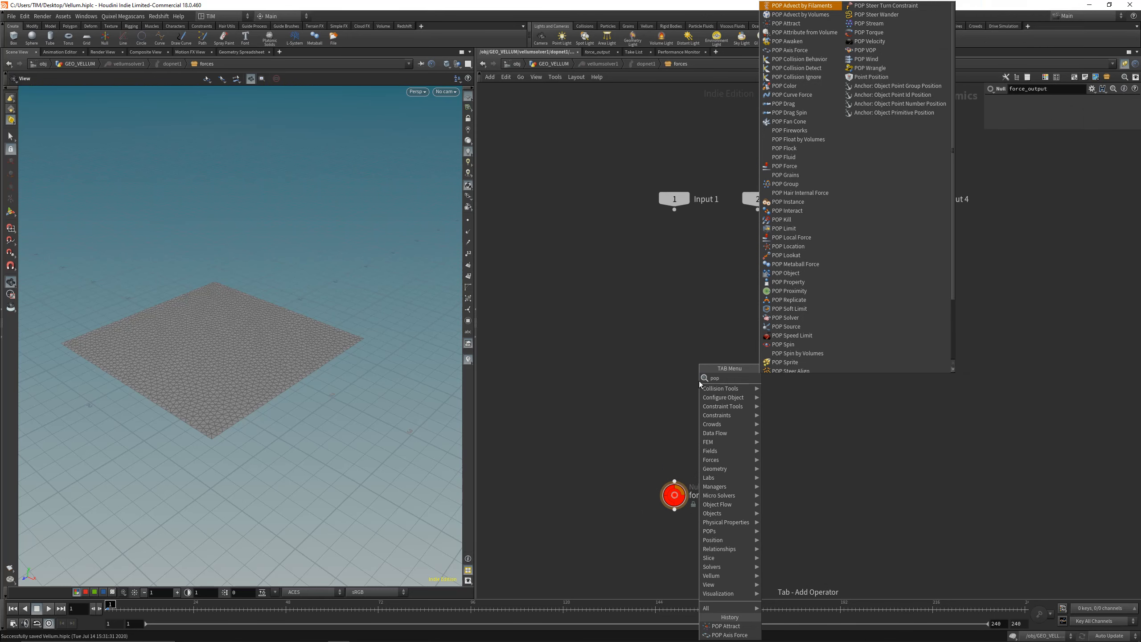
type("at")
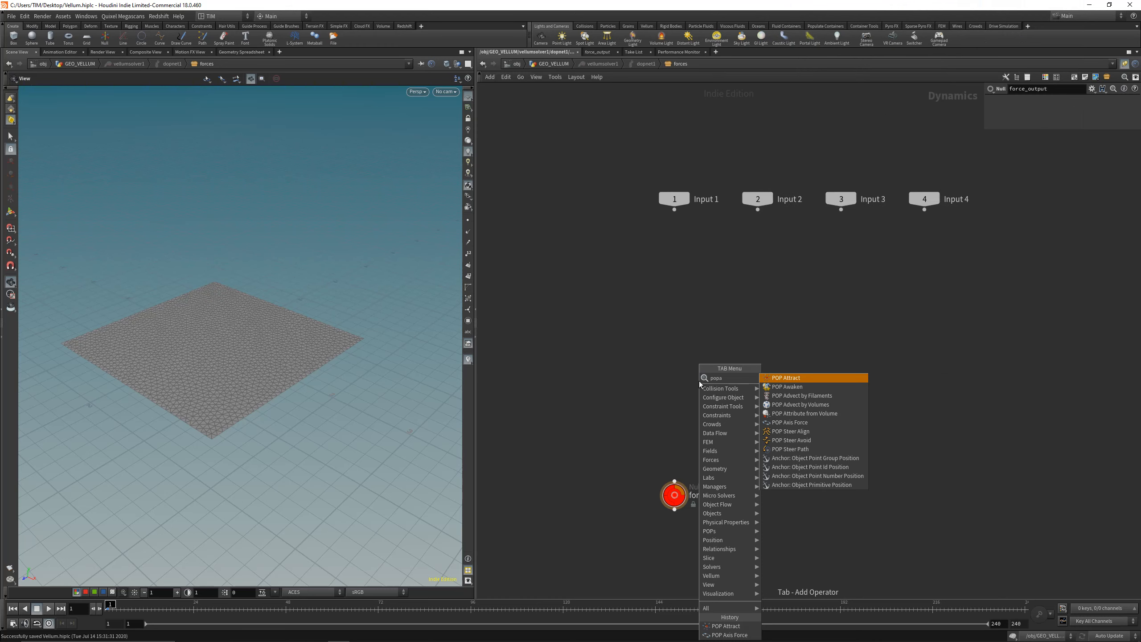
key("Return")
left_click(699, 381)
left_click_drag(699, 389, 675, 494)
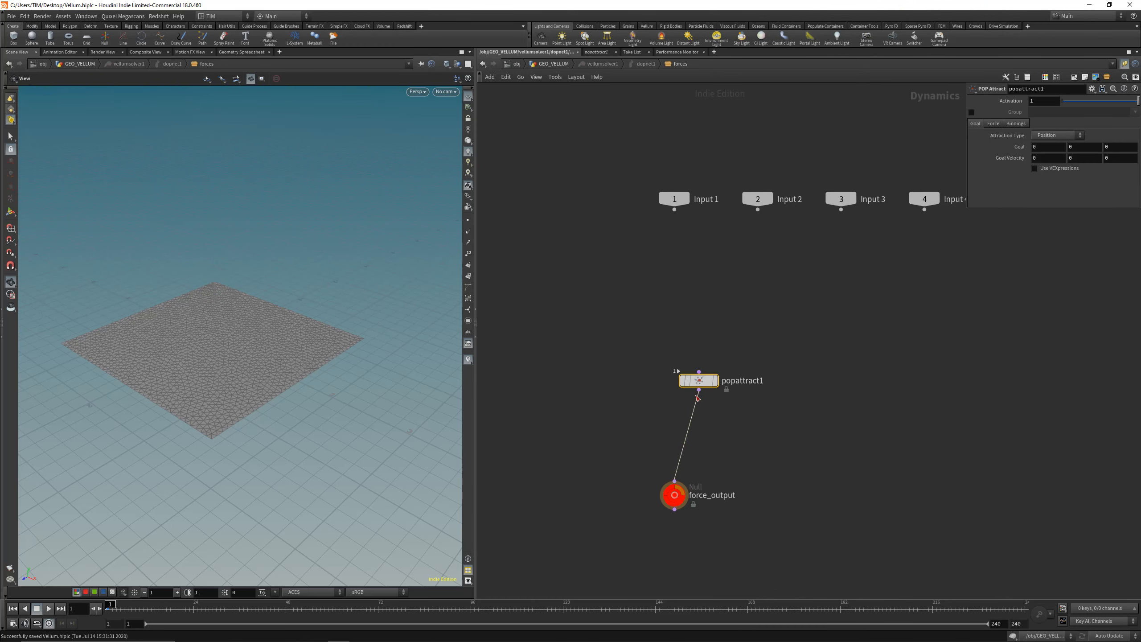
key("l")
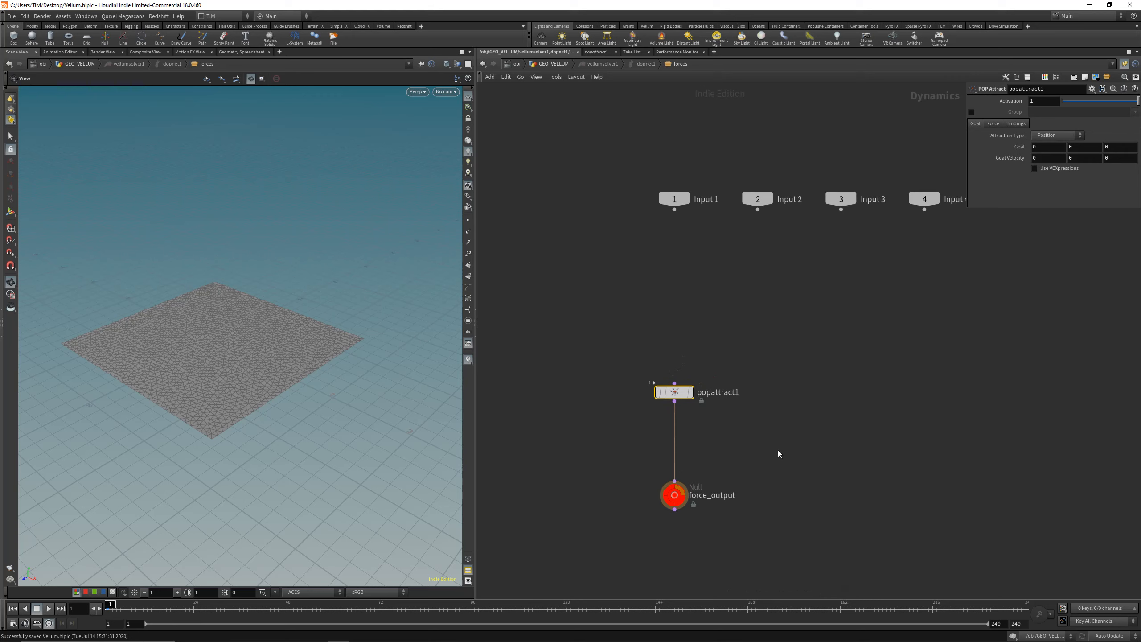
Step: Set popattract1's force scale to 5, play the simulation and return to the first frame
left_click(993, 123)
left_click(1044, 146)
type("5")
key("Return")
left_click(48, 608)
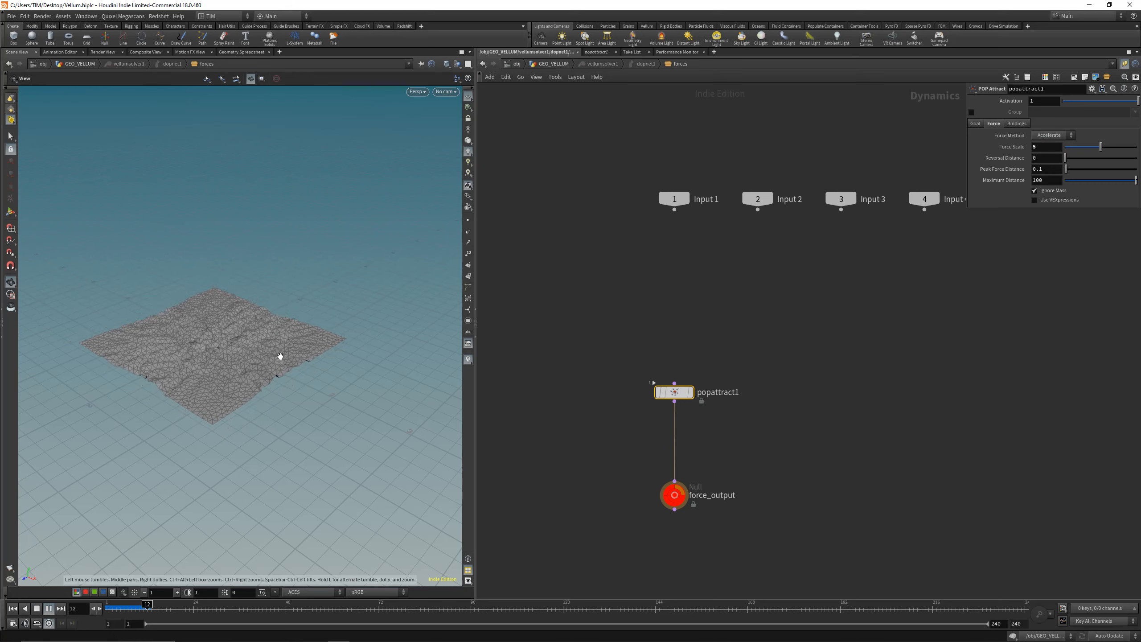
left_click_drag(145, 607, 66, 606)
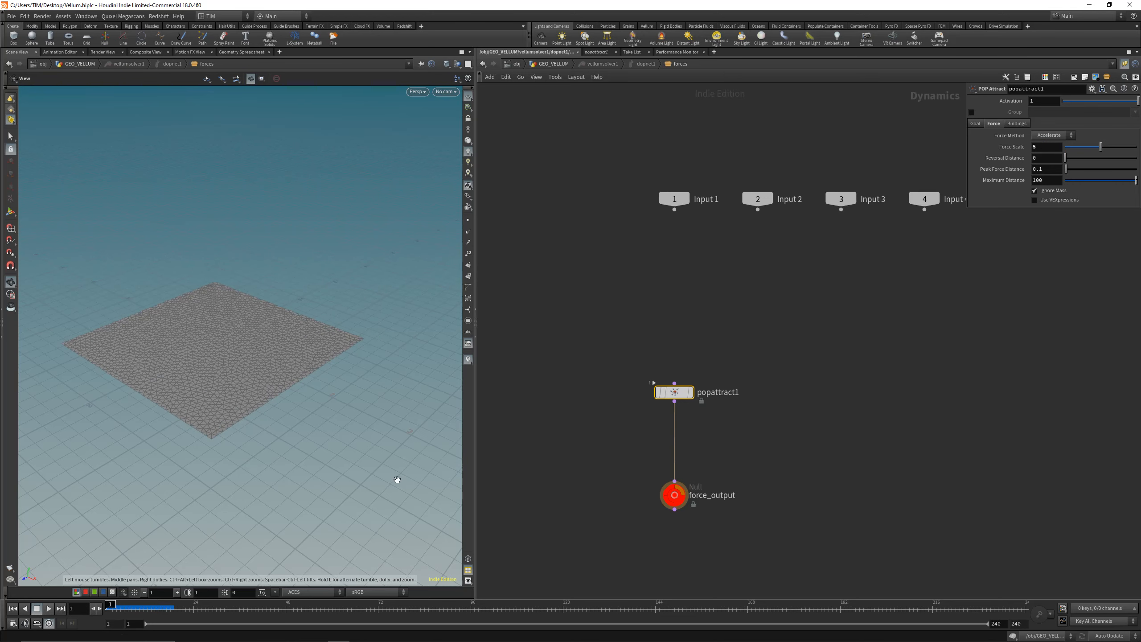
Step: Return to GEO_VELLUM, set vellumcloth1's stretch stiffness to 0.5 and bend stiffness to 0.75, and replay the simulation
key("u")
key("u")
key("u")
middle_click_drag(629, 408, 625, 410)
left_click_drag(690, 440, 571, 359)
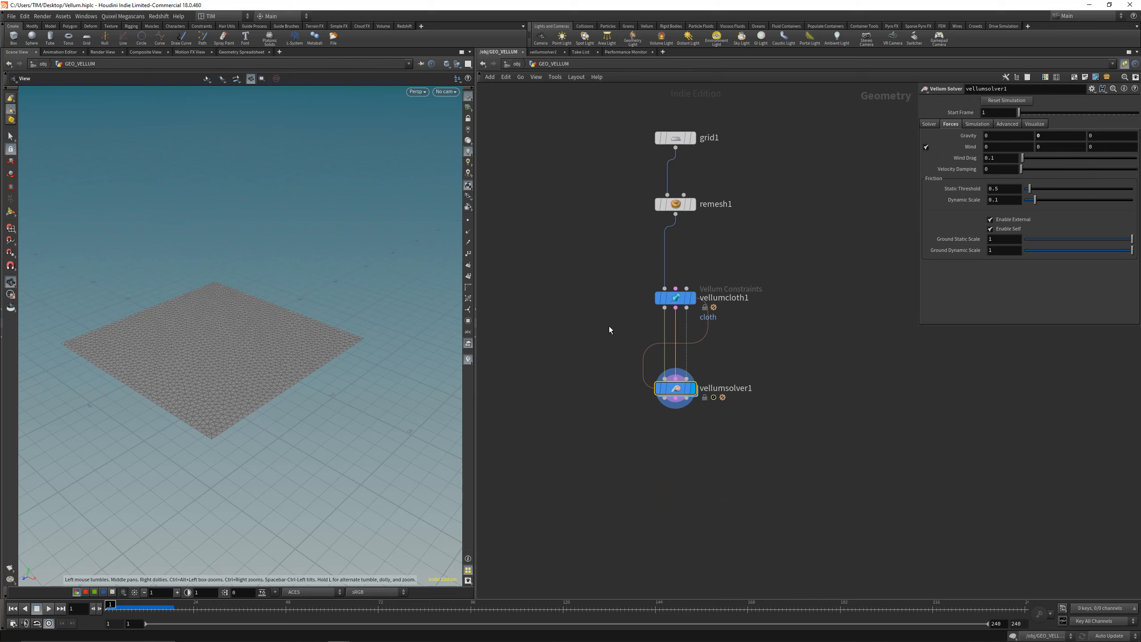
middle_click_drag(609, 326, 600, 350)
left_click(666, 321)
middle_click_drag(768, 289, 762, 303)
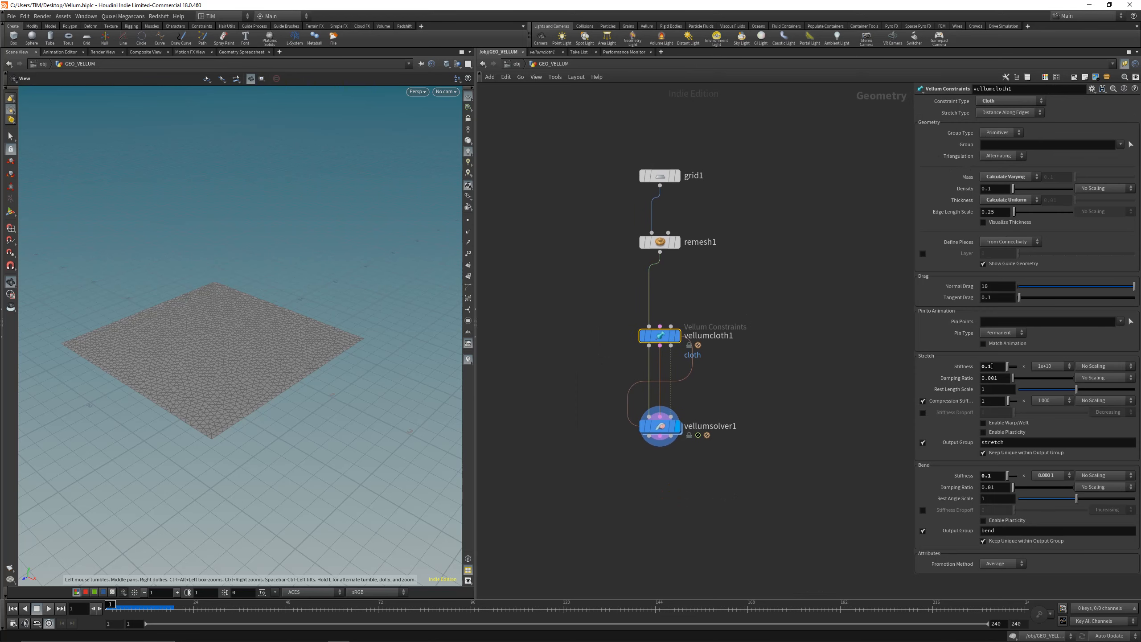
left_click(992, 367)
key("Return")
left_click(998, 477)
key("BackSpace")
type("5")
key("Return")
left_click(49, 608)
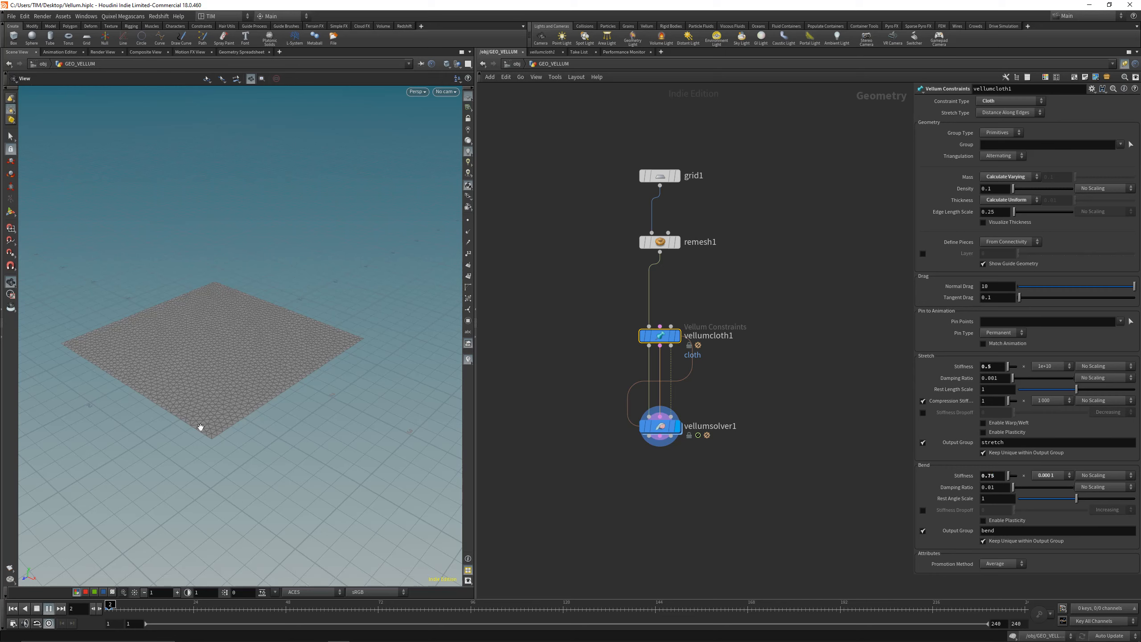
left_click_drag(118, 608, 71, 599)
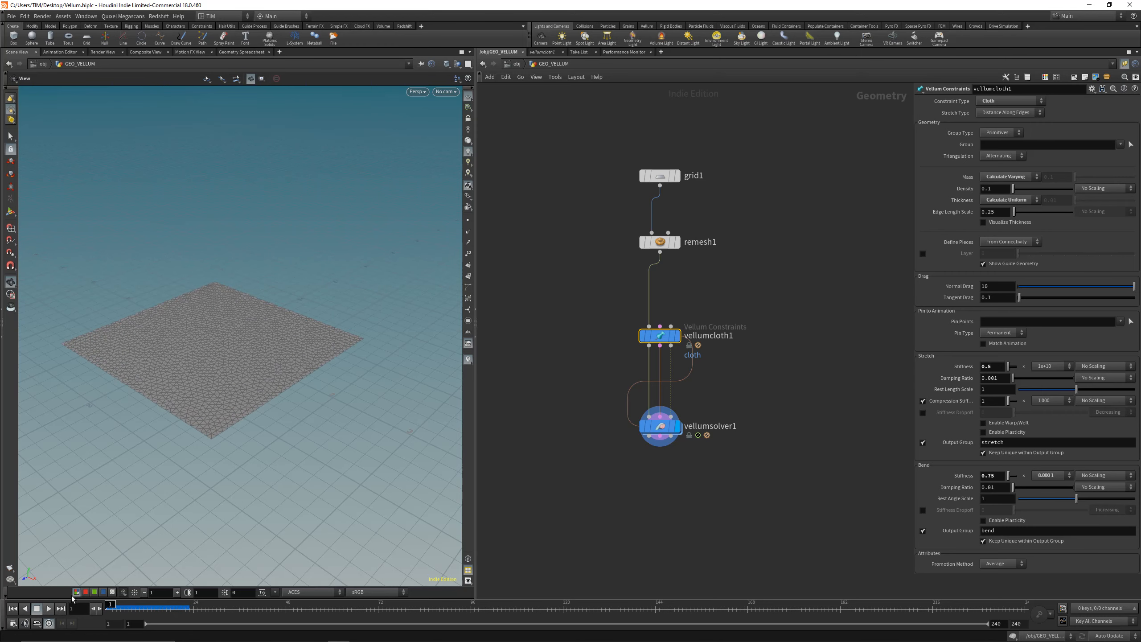
Step: Add a Vellum Post-Process node below vellumsolver1, fed by the solver's outputs, and display it
middle_click_drag(566, 513, 560, 450)
key("Tab")
type("ve")
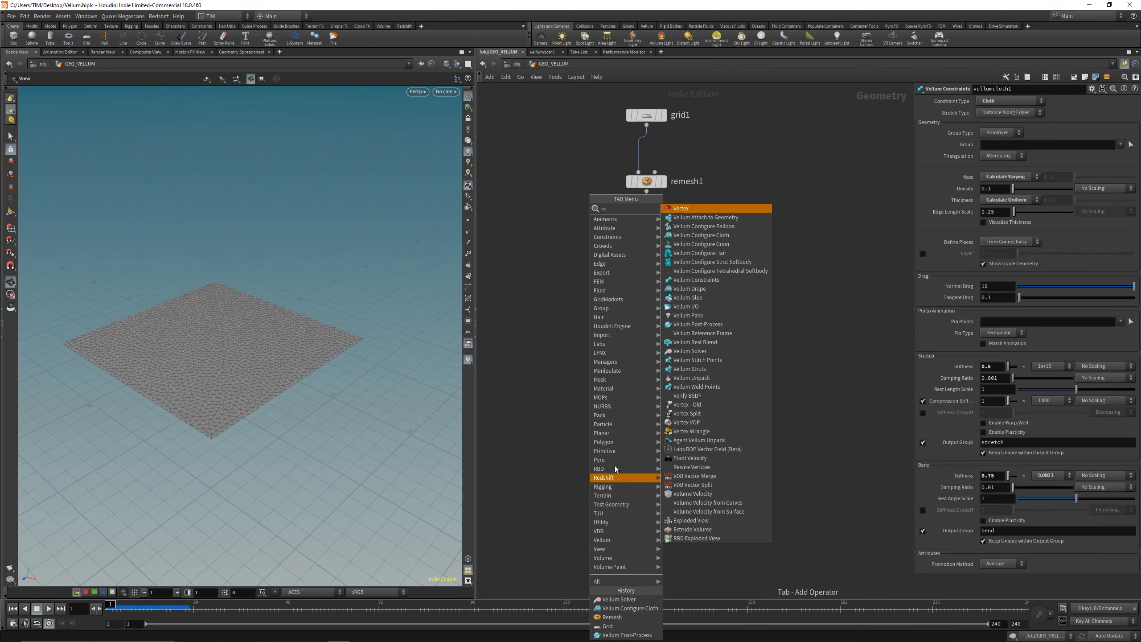
left_click(698, 324)
left_click(646, 440)
Step: Go to frame 17 and set the post-process node's spatial blur to 0.5
left_click(148, 607)
left_click_drag(155, 603, 167, 603)
scroll(222, 362, "up", 5)
left_click_drag(1025, 143, 1065, 143)
double_click(1004, 142)
type("0.5")
key("Return")
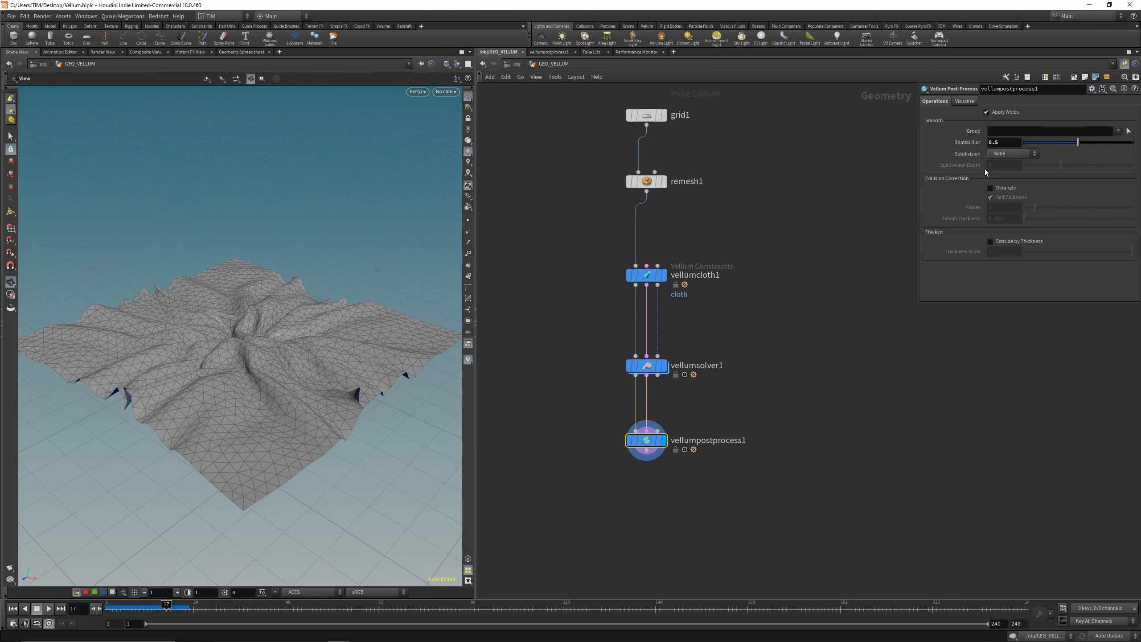
Step: Set the post-process subdivision to Loop with a subdivision depth of 2
left_click(1010, 154)
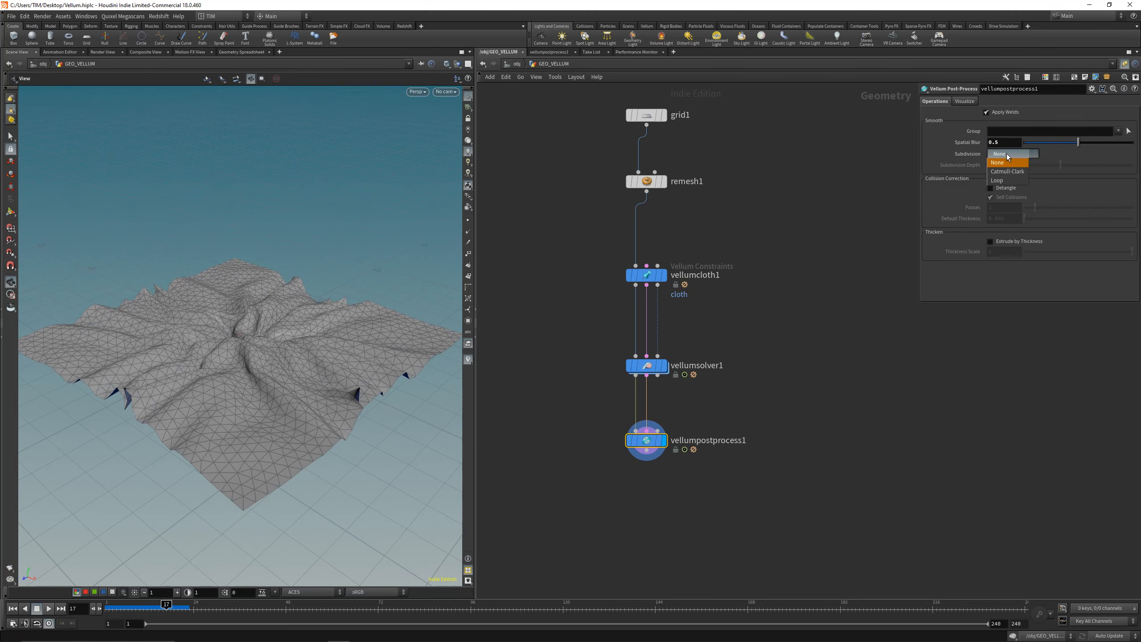
left_click(1007, 182)
left_click_drag(316, 327, 305, 357)
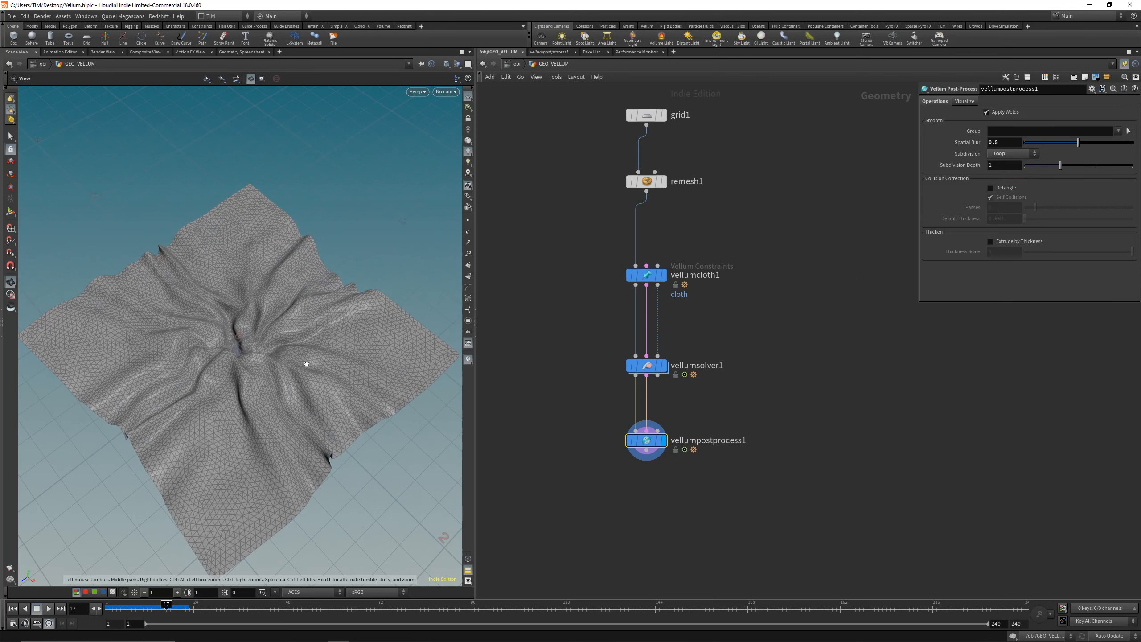
double_click(1004, 165)
type("2")
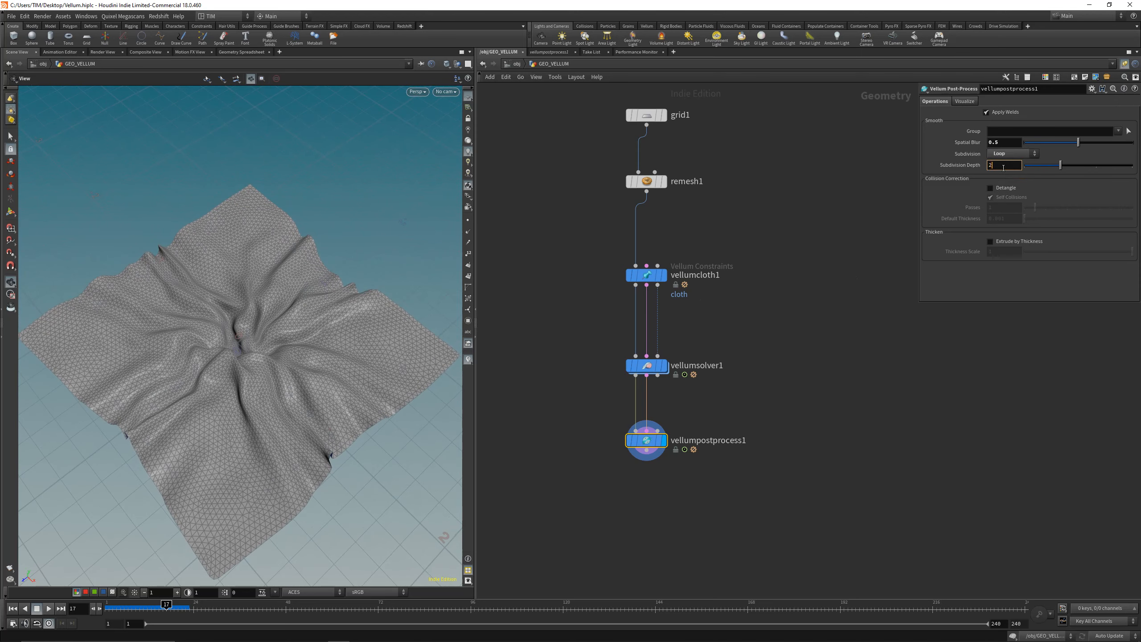
key("Return")
Step: Shade the viewport without wireframe, save the scene and examine the cloth's folds from several angles
left_click_drag(379, 347, 232, 353)
right_click_drag(232, 353, 283, 301)
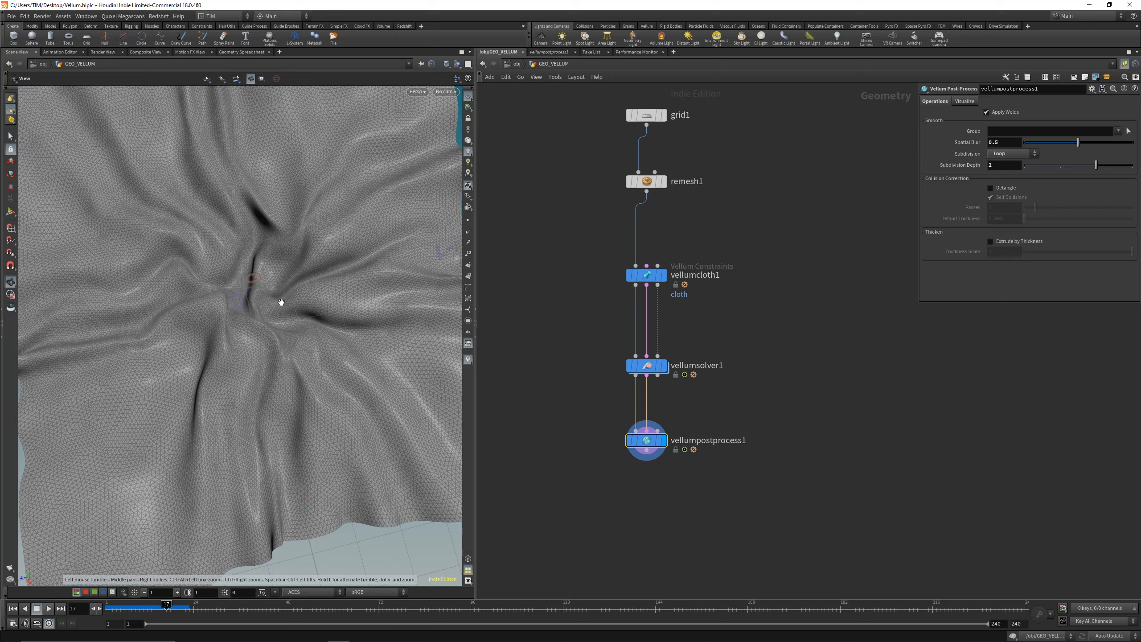
left_click_drag(283, 301, 239, 280)
mouse_move(239, 280)
right_mouse_down()
mouse_move(282, 178)
mouse_move(212, 401)
mouse_move(339, 270)
right_mouse_up()
key("shift+w")
key("ctrl+s")
left_click(447, 64)
left_click(456, 145)
mouse_move(338, 229)
left_mouse_down()
mouse_move(258, 323)
mouse_move(187, 314)
mouse_move(267, 273)
left_mouse_up()
middle_click_drag(267, 273, 283, 295)
Step: Add a Null node beside the Vellum chain, wire it to vellumpostprocess1's output and cut that wire again
middle_click_drag(556, 495, 630, 419)
key("Tab")
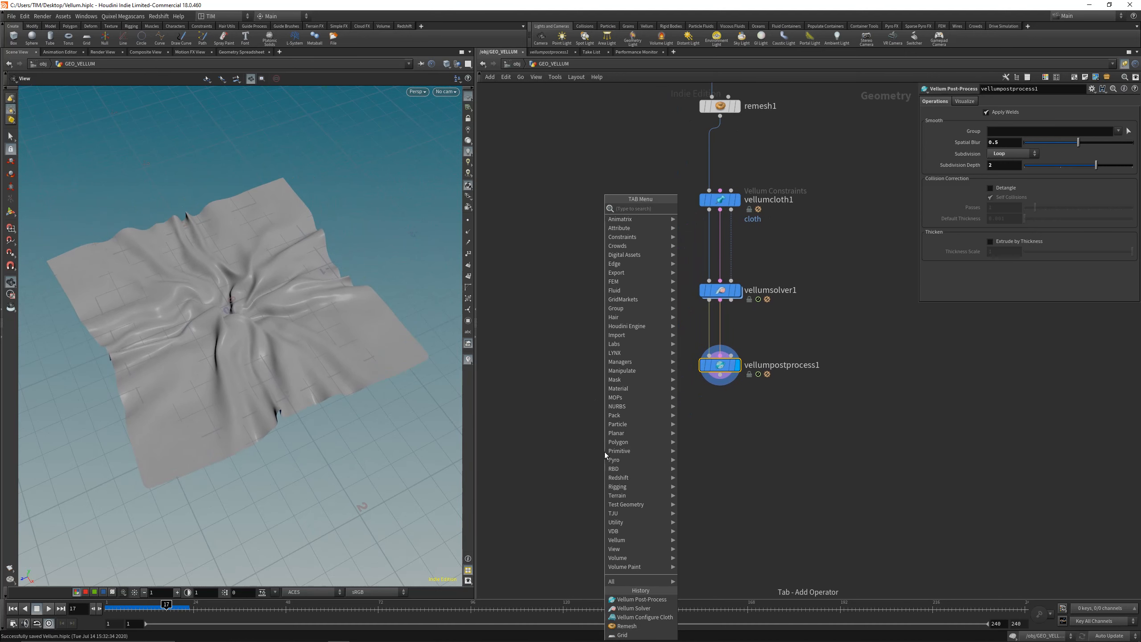
key("Escape")
left_click(561, 454)
left_click_drag(721, 375, 561, 440)
left_click(568, 448)
key("y")
left_click_drag(586, 381, 668, 400)
Step: Move vellumpostprocess1 further below vellumsolver1, display the solver's result instead and save the scene
left_click(737, 365)
middle_click_drag(682, 402, 633, 463)
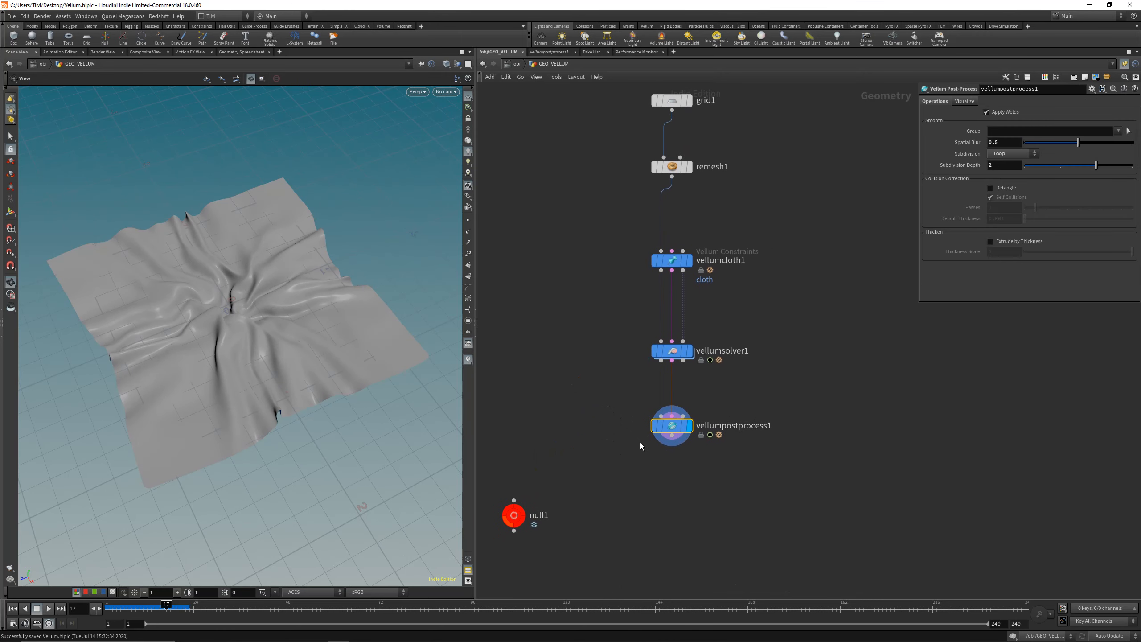
left_click_drag(677, 423, 677, 468)
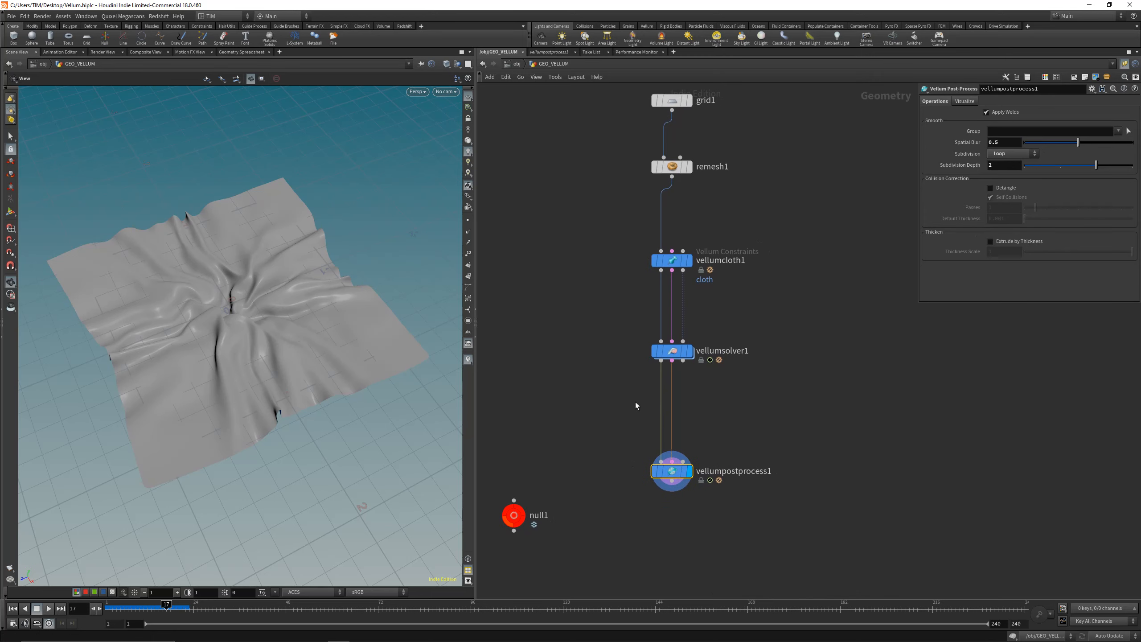
left_click(689, 351)
key("ctrl+s")
left_click_drag(269, 321, 283, 323)
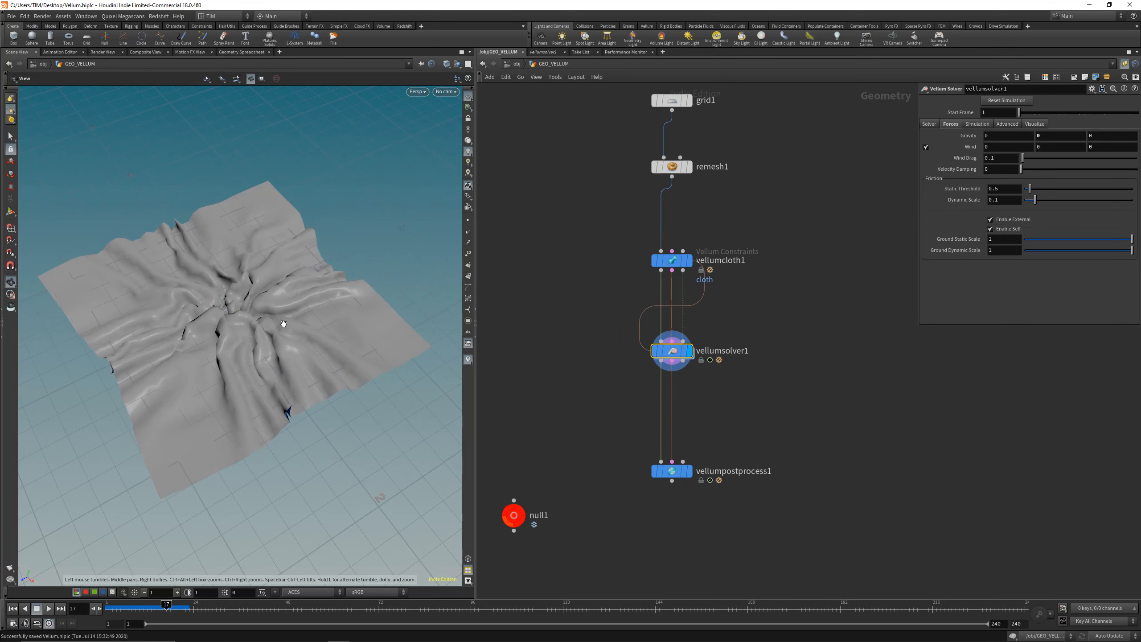
Step: Reopen vellumsolver1's forces network, enable VEXpressions in popattract1's force settings and enlarge the parameter area
double_click(677, 351)
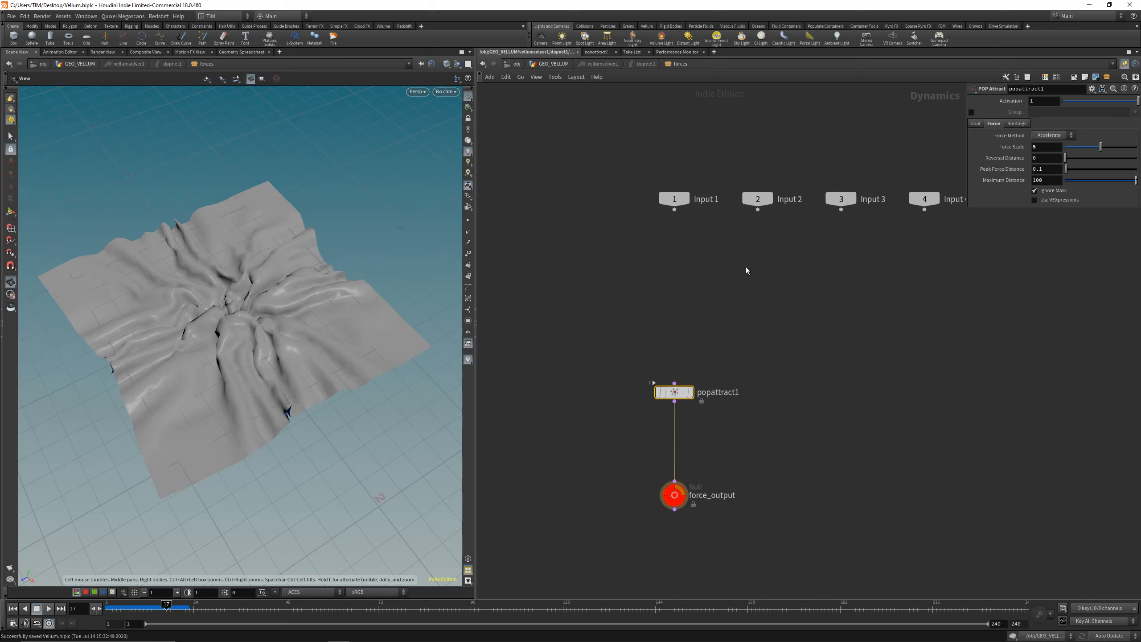
left_click_drag(967, 208, 845, 232)
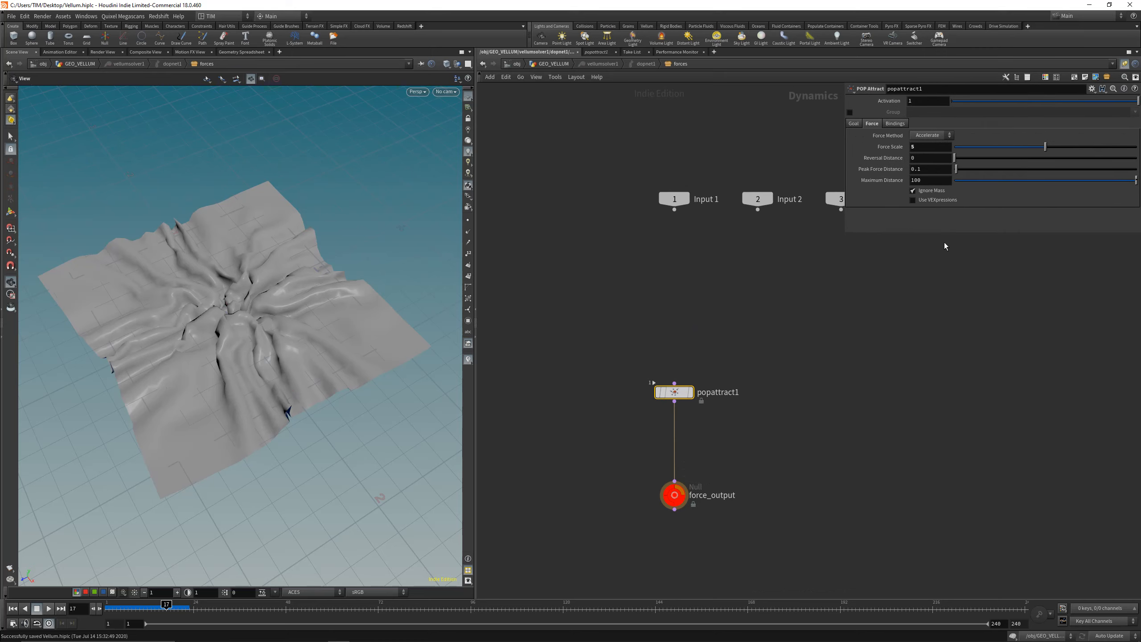
left_click(913, 201)
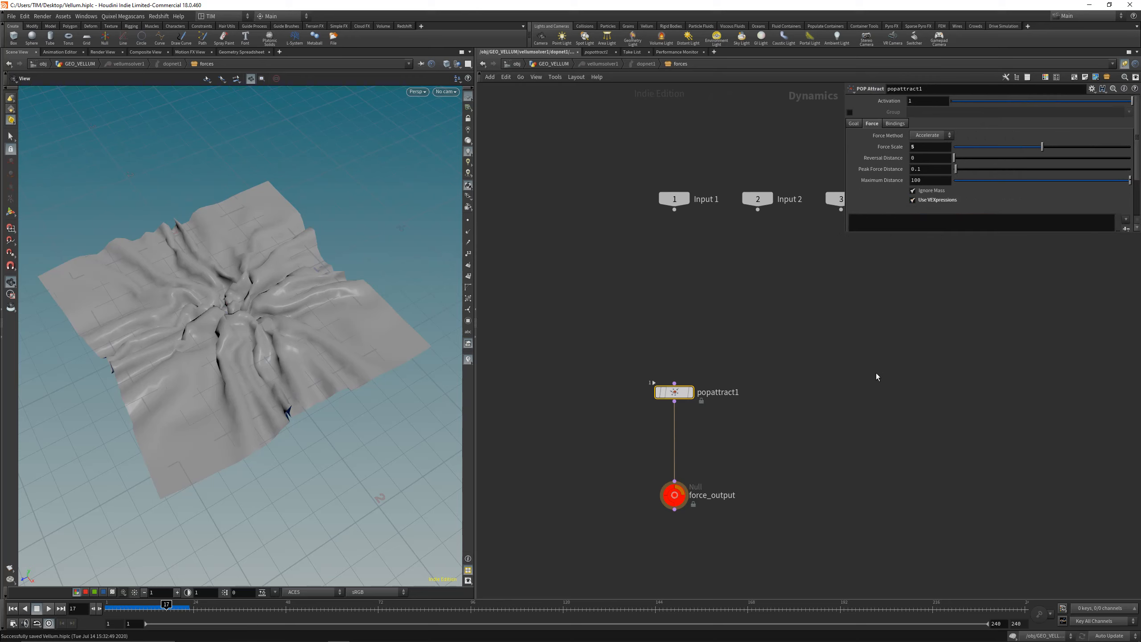
left_click(933, 230)
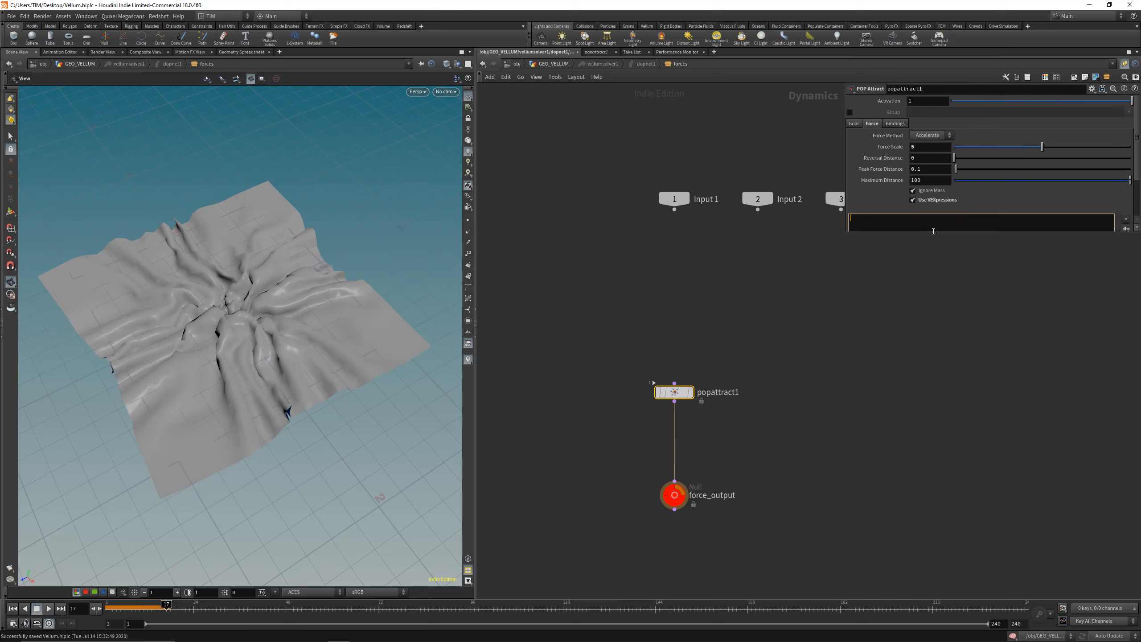
left_click_drag(935, 234, 936, 381)
Step: Set popattract1's force scale to 0
left_click(924, 150)
type("0")
key("Return")
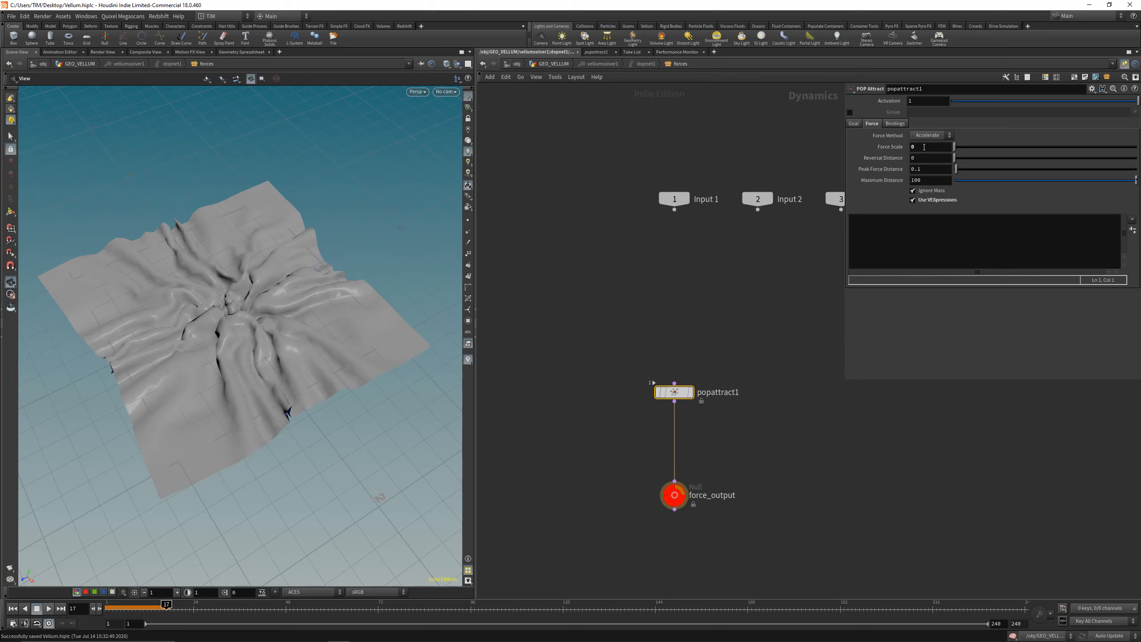
Step: Save the scene and start popattract1's force VEXpression with the condition "if(@"
left_click(872, 246)
key("ctrl+s")
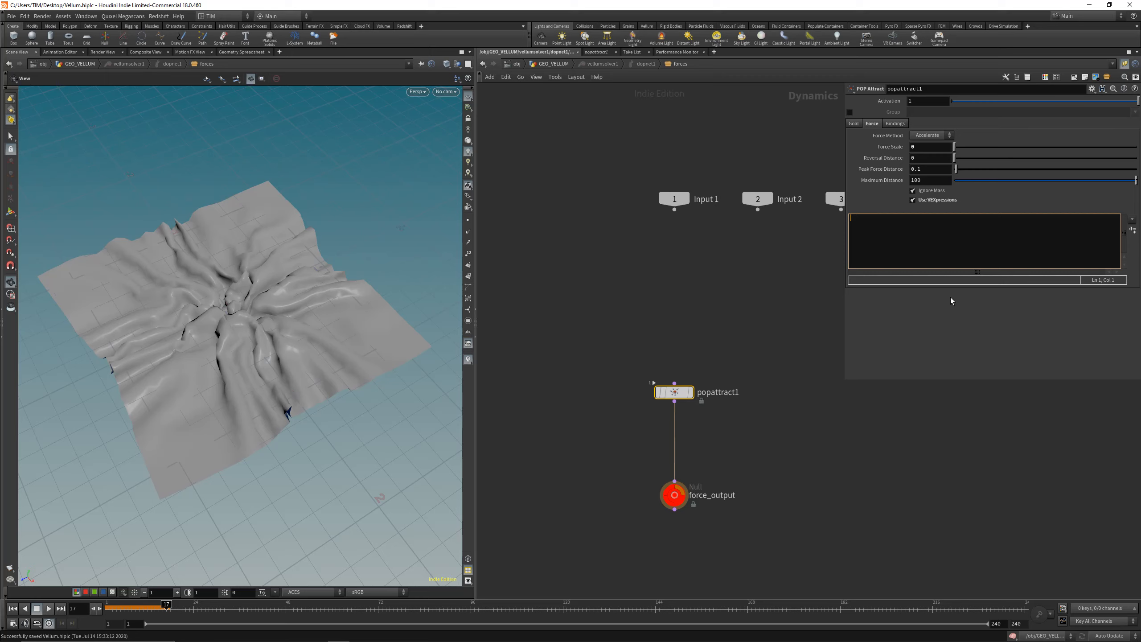
type("if(@")
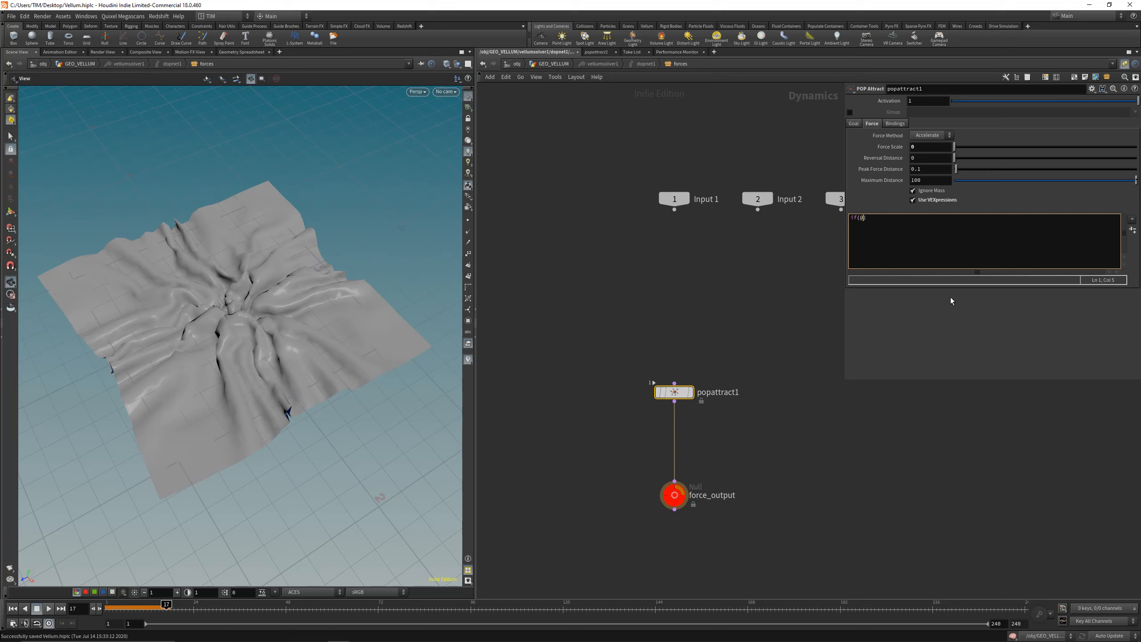
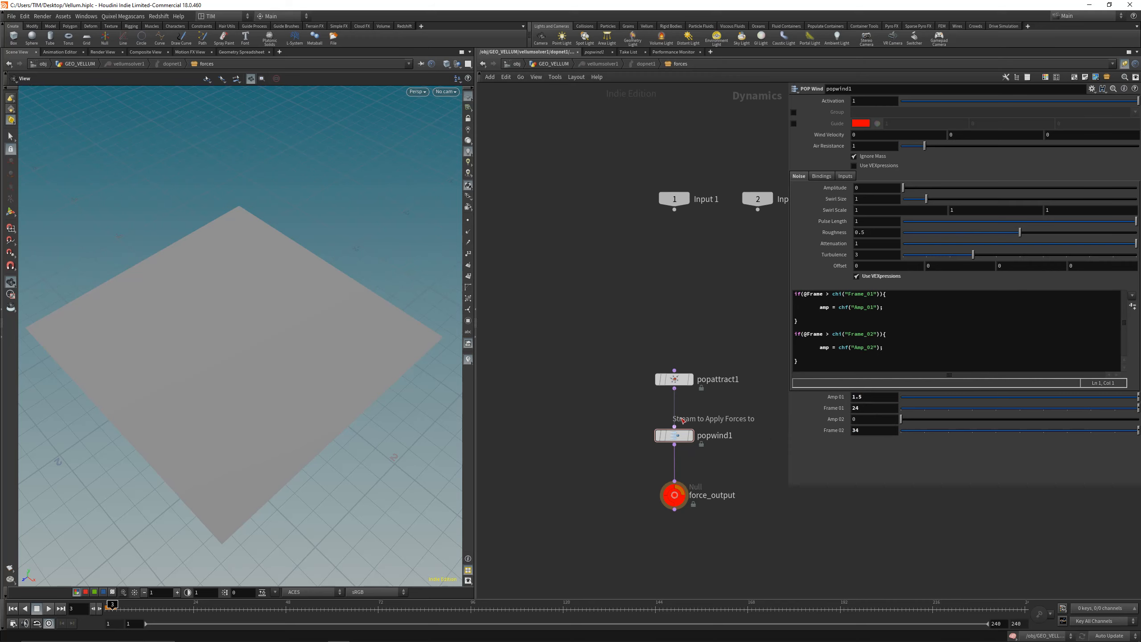
Step: Play the cloth simulation from the first frame and scrub back to frame 43 to review the crumpling
left_click(13, 608)
left_click(48, 608)
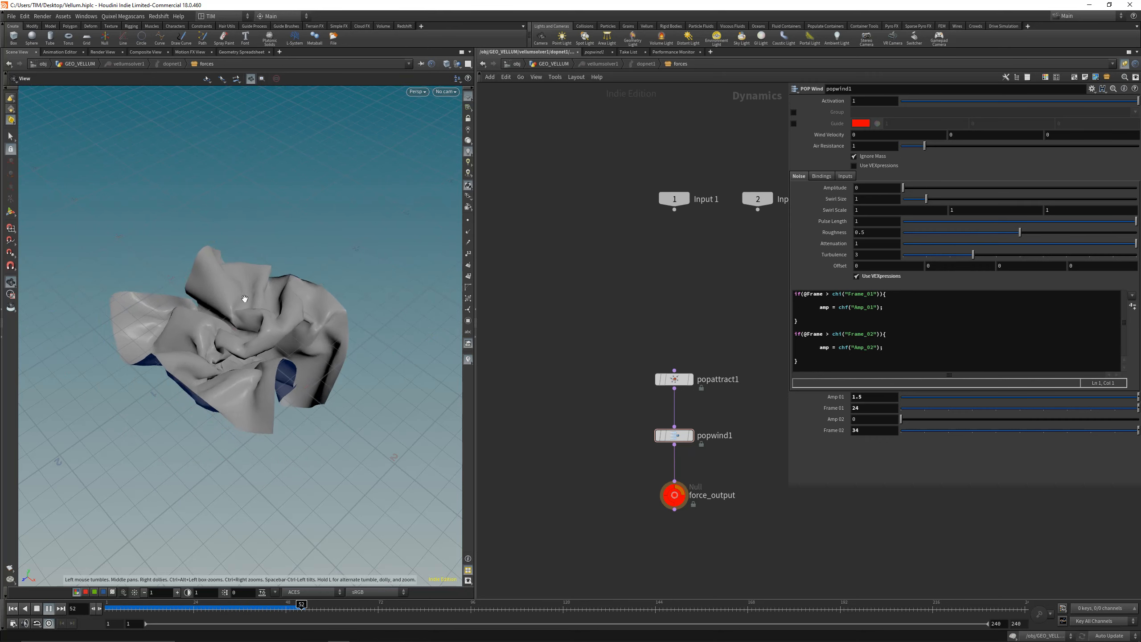
left_click_drag(173, 607, 267, 605)
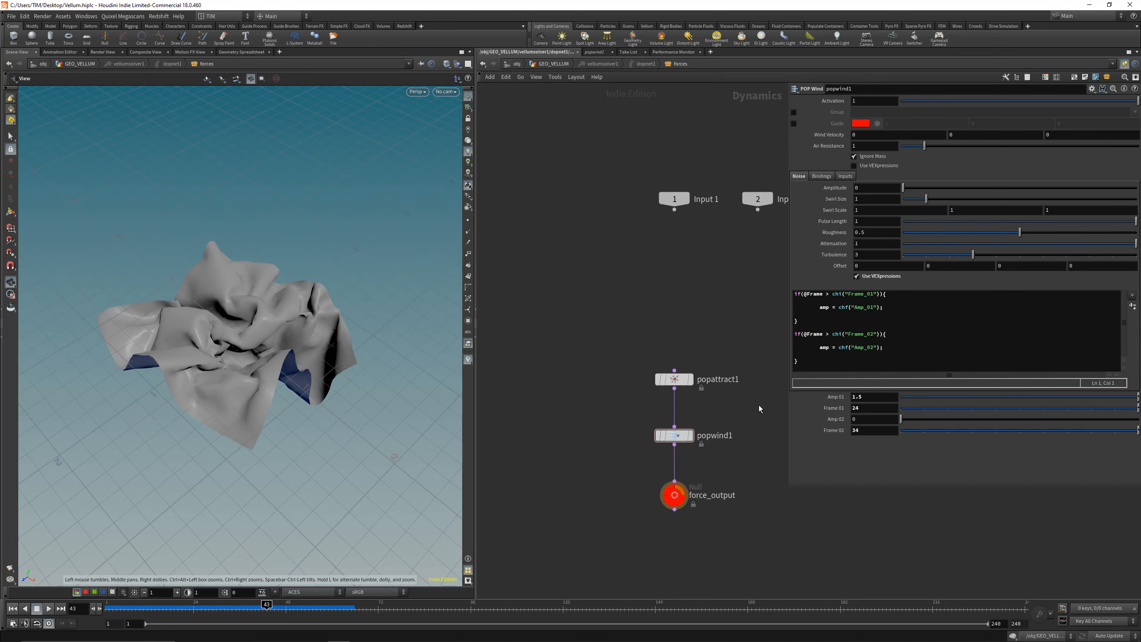
Step: Move popwind1 closer below popattract1, bypass popwind1 and play the simulation with only the attract force
middle_click_drag(758, 408, 715, 398)
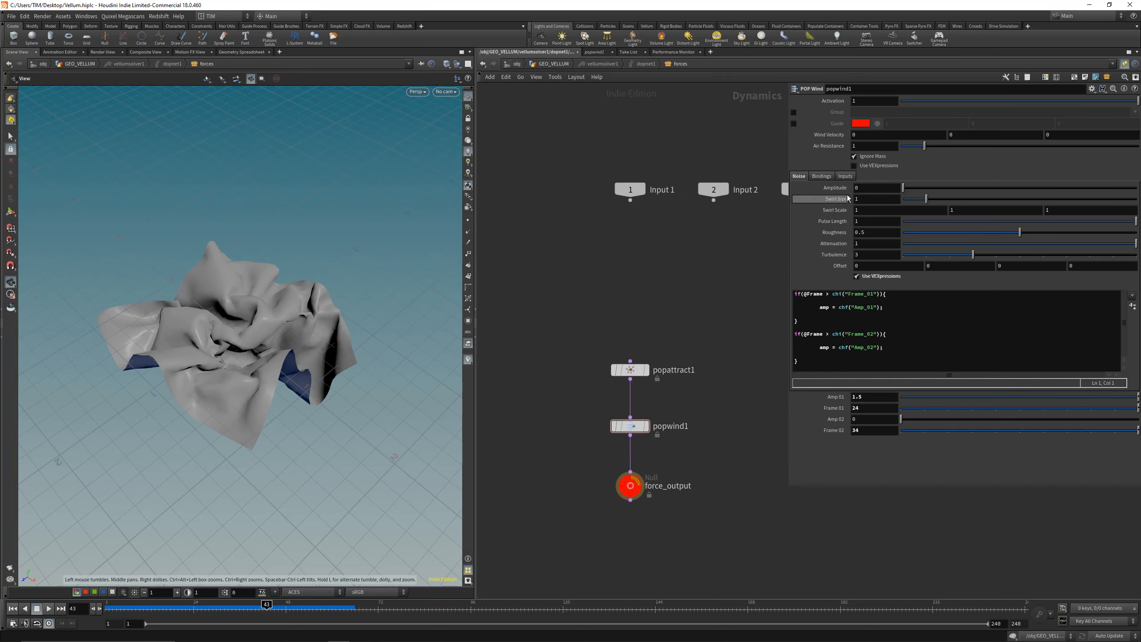
left_click_drag(630, 426, 630, 414)
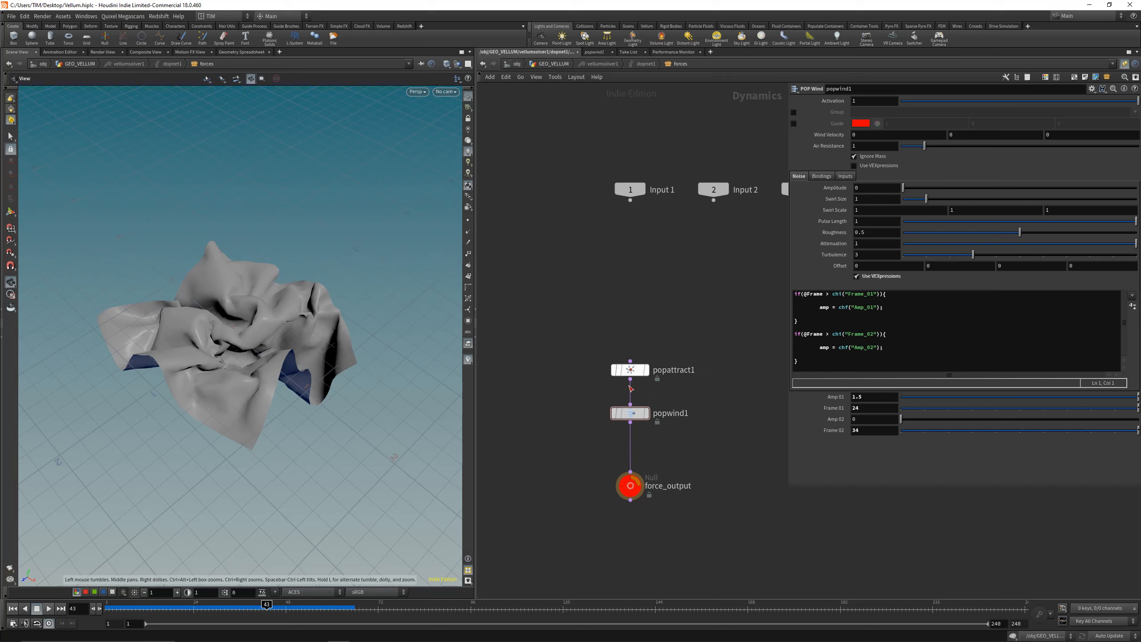
left_click_drag(260, 607, 108, 608)
left_click_drag(575, 399, 696, 427)
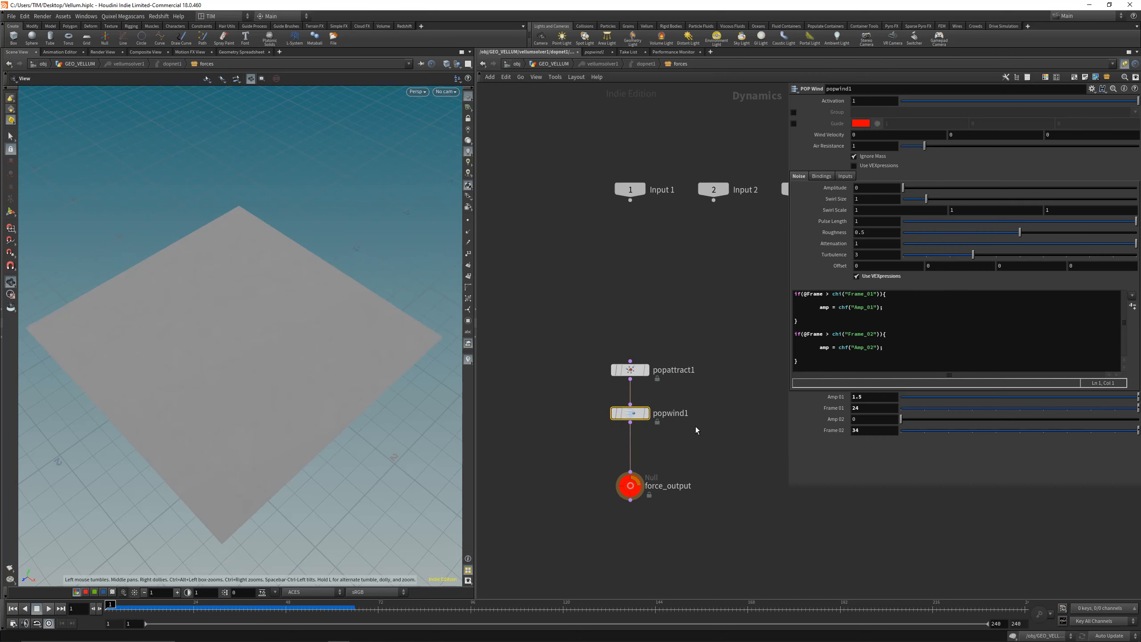
key("q")
left_click(49, 609)
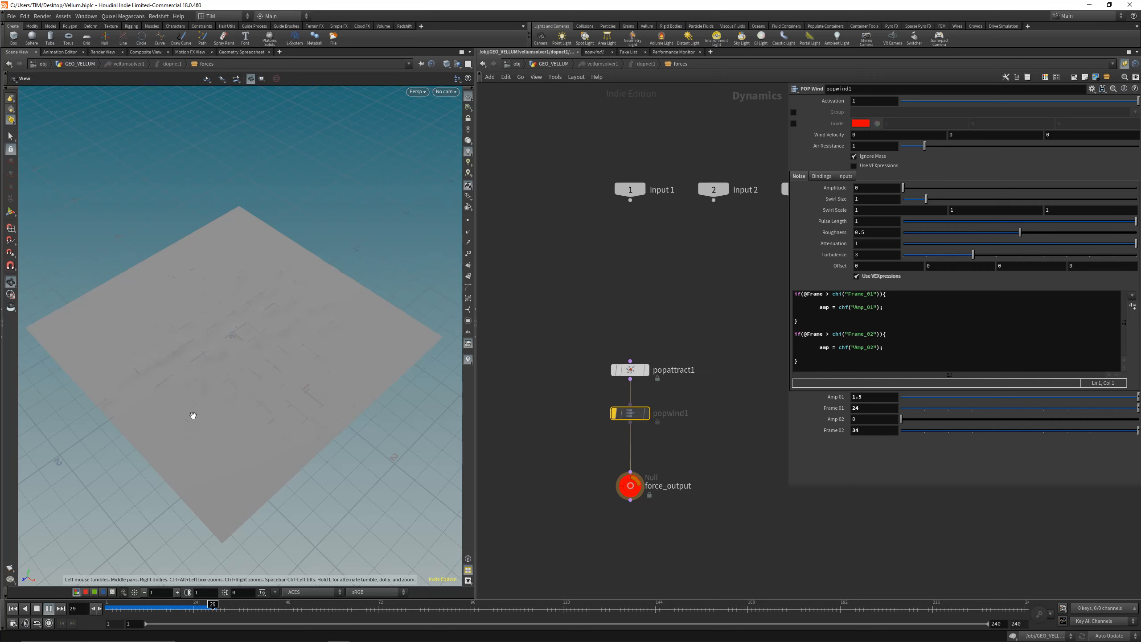
left_click_drag(238, 610, 106, 603)
Step: Bypass popattract1, re-enable popwind1 and play the simulation with only the wind force
left_click(614, 370)
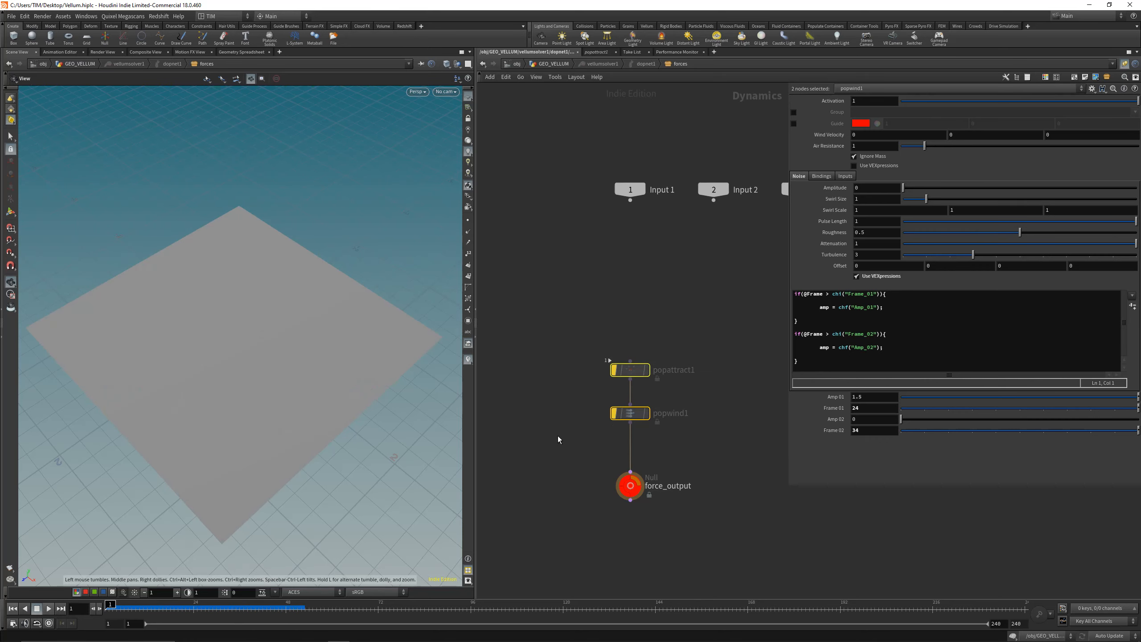
left_click(614, 413)
left_click(48, 608)
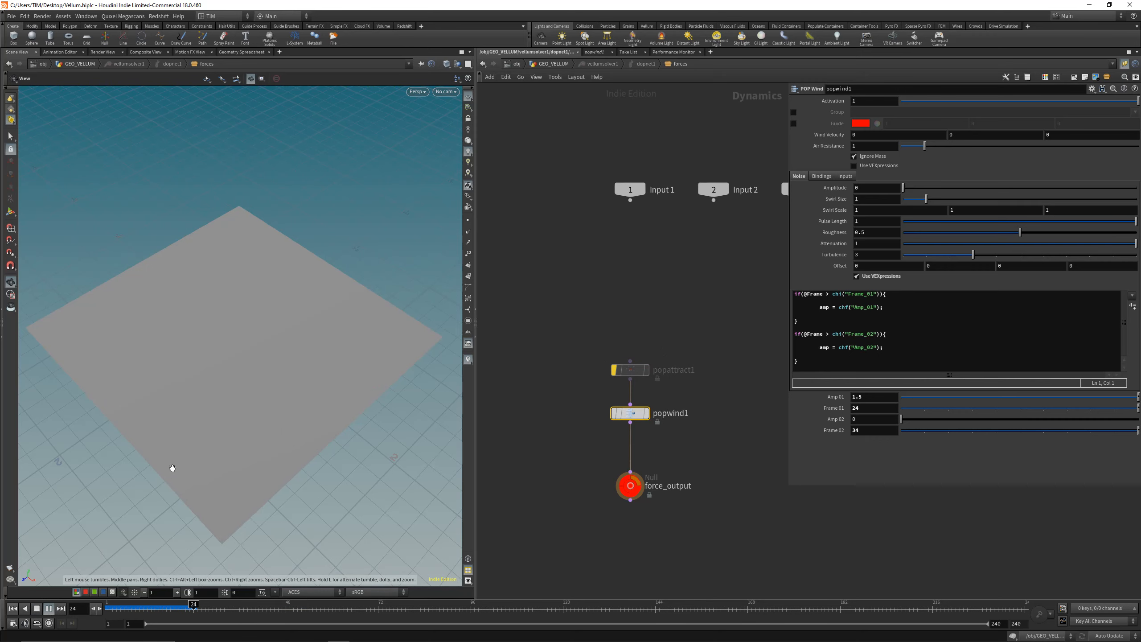
left_click_drag(193, 610, 110, 609)
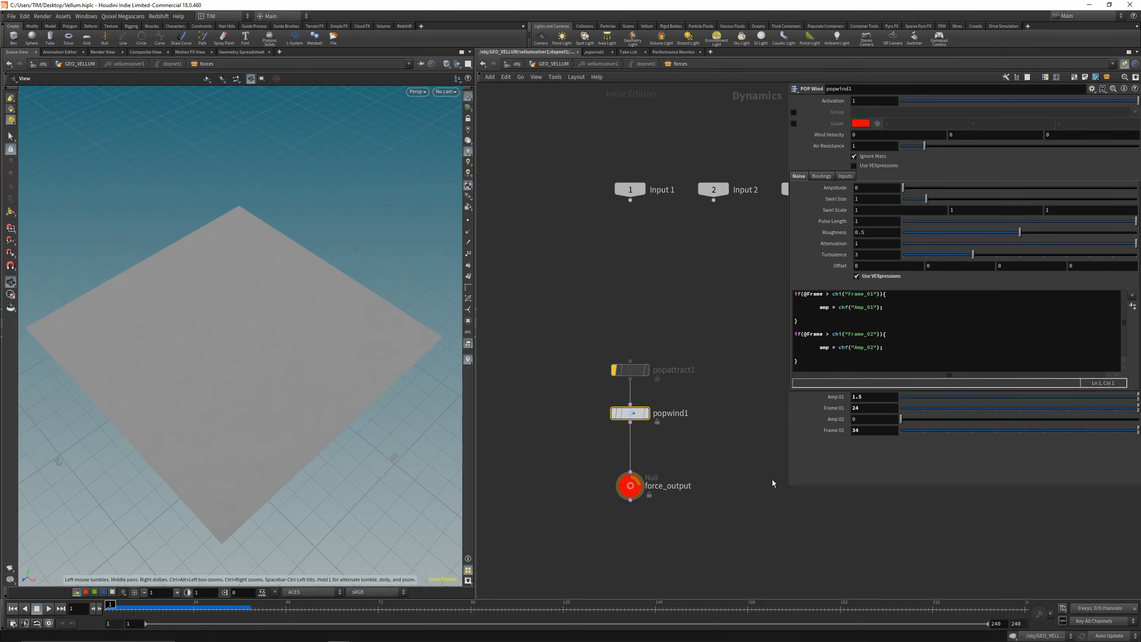
Step: Set popwind1's Amp 01 to 0.5, replay the simulation and return to the first frame
left_click(875, 400)
type("0.5")
key("Return")
left_click(49, 609)
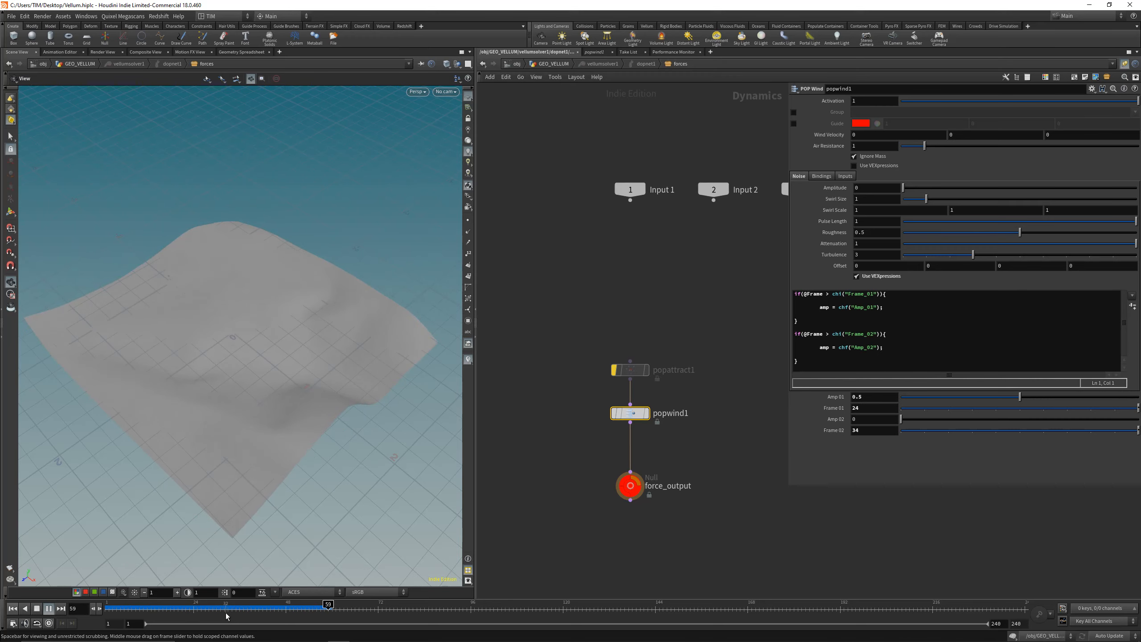
mouse_move(216, 610)
left_mouse_down()
mouse_move(182, 610)
mouse_move(271, 609)
mouse_move(107, 610)
left_mouse_up()
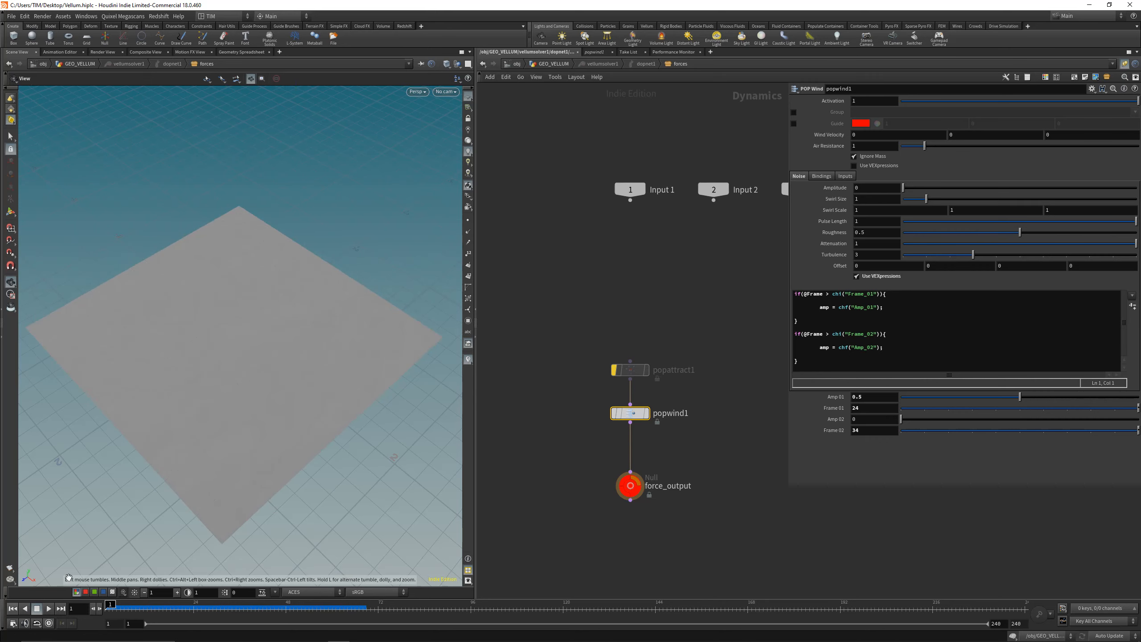
Step: Re-enable popattract1 and play the simulation with both the attract and wind forces active
left_click_drag(554, 380, 702, 339)
key("b")
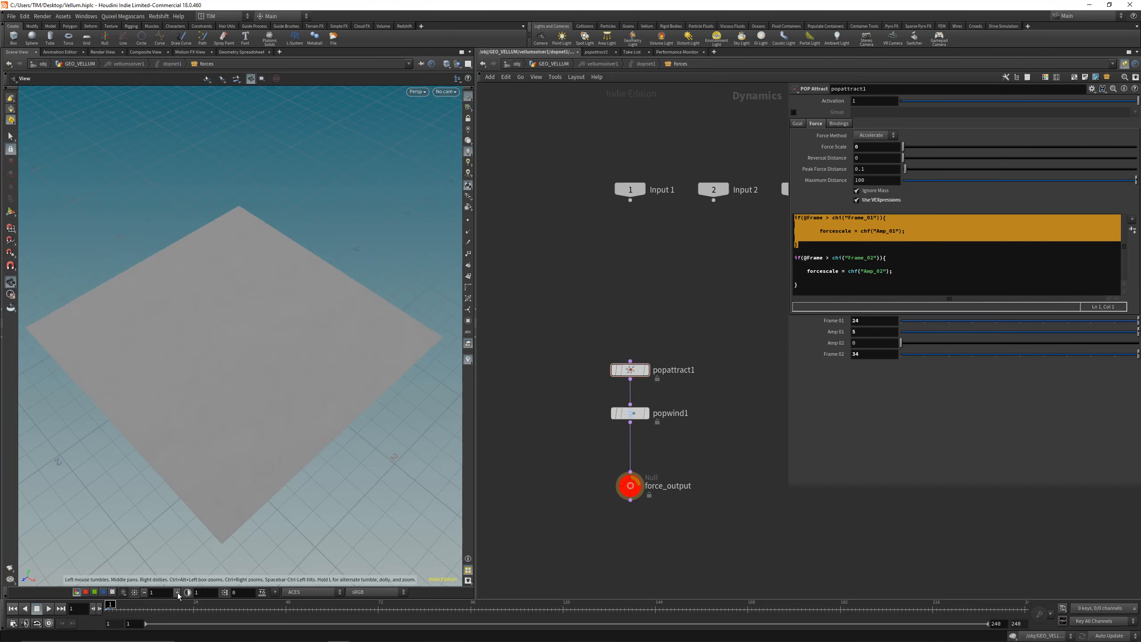
left_click(48, 608)
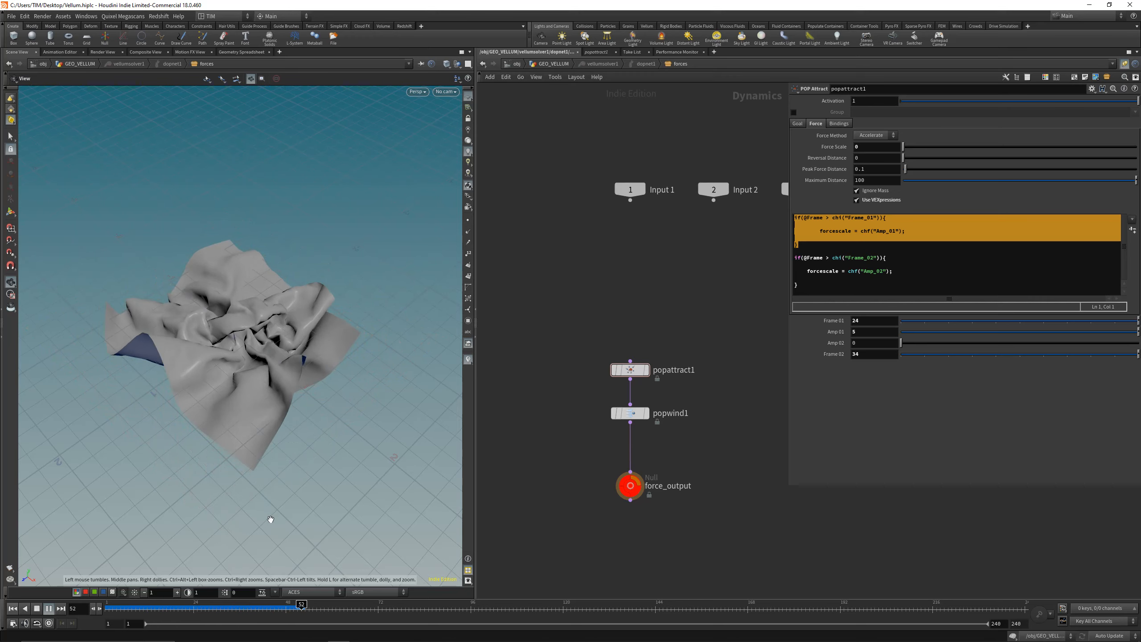
left_click_drag(243, 610, 81, 577)
Step: Insert a POP Axis Force node between popwind1 and force_output and play the simulation with it
middle_click_drag(562, 462, 547, 413)
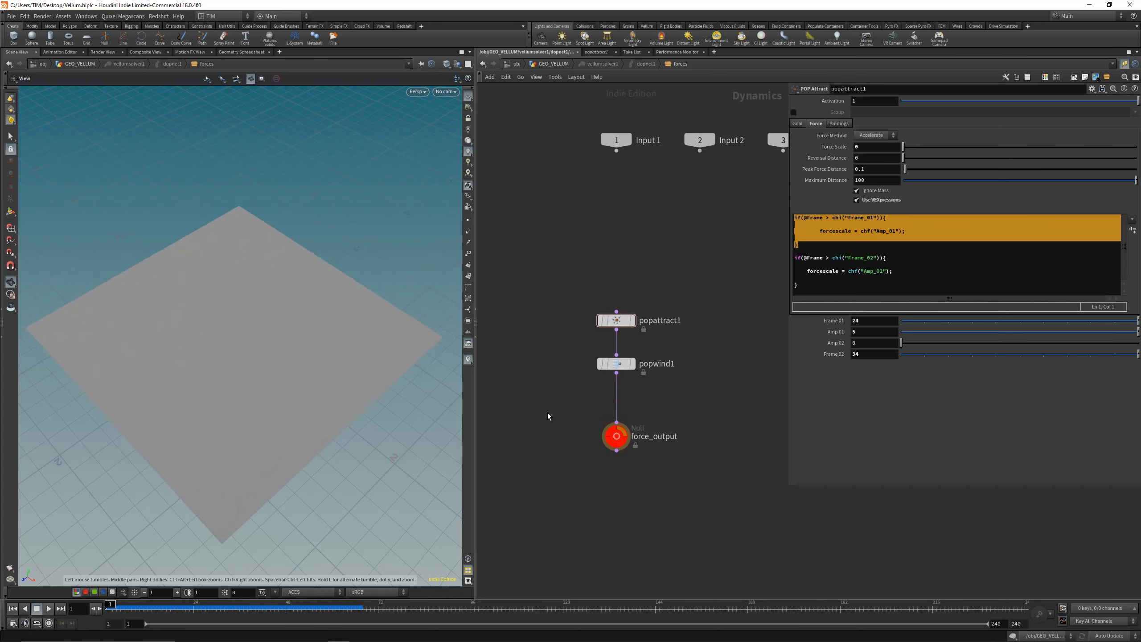
left_click(867, 251)
key("Tab")
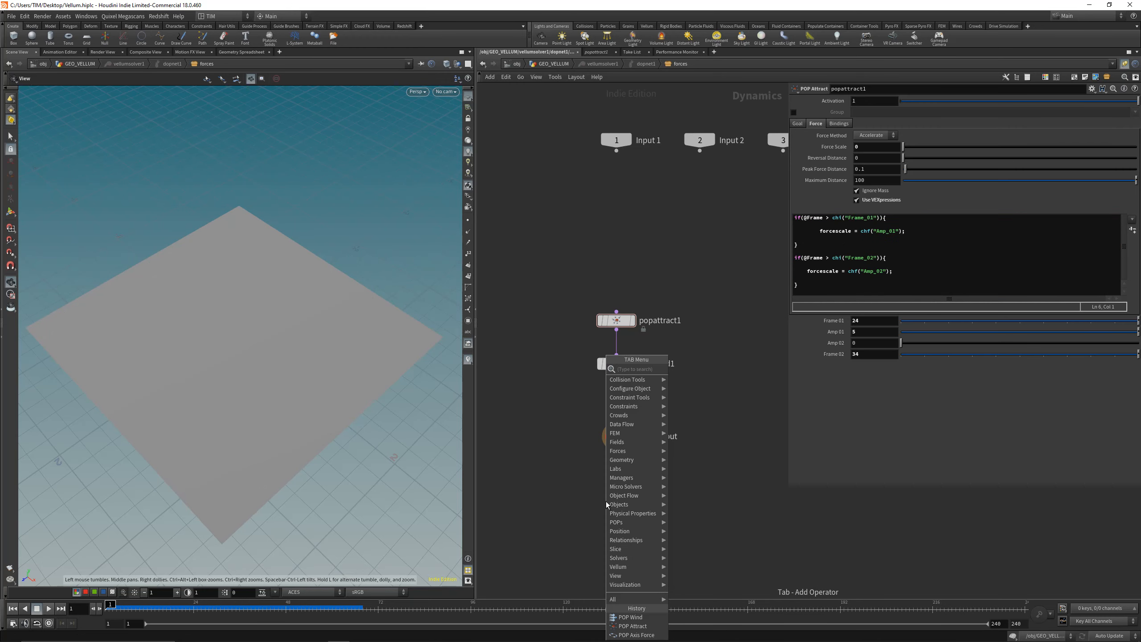
type("popax")
left_click(696, 369)
left_click(616, 400)
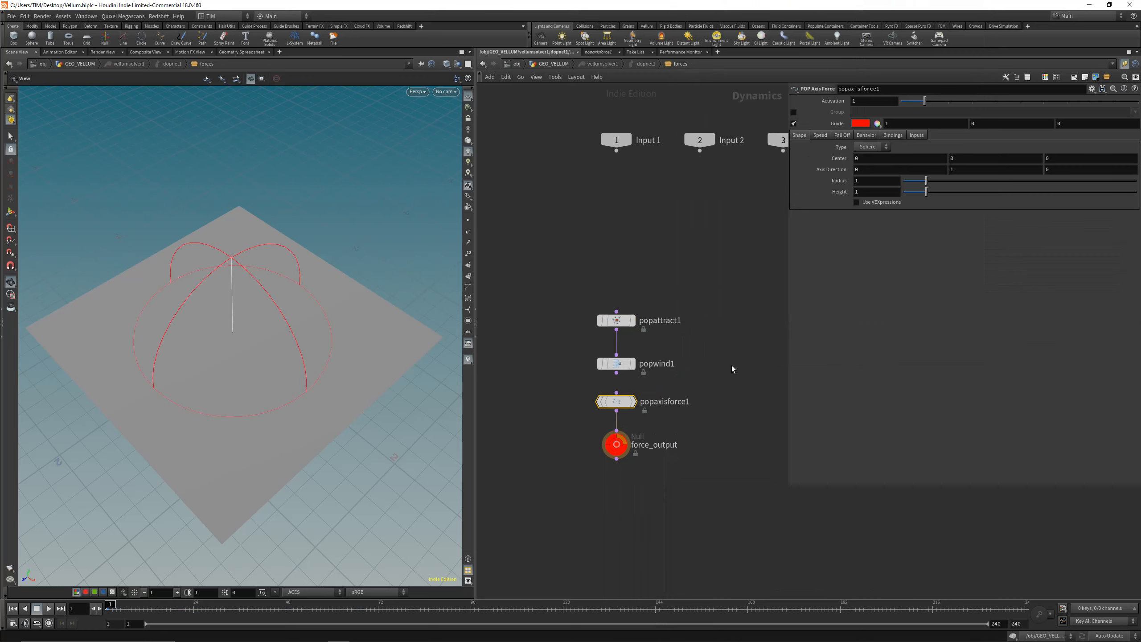
key("Up")
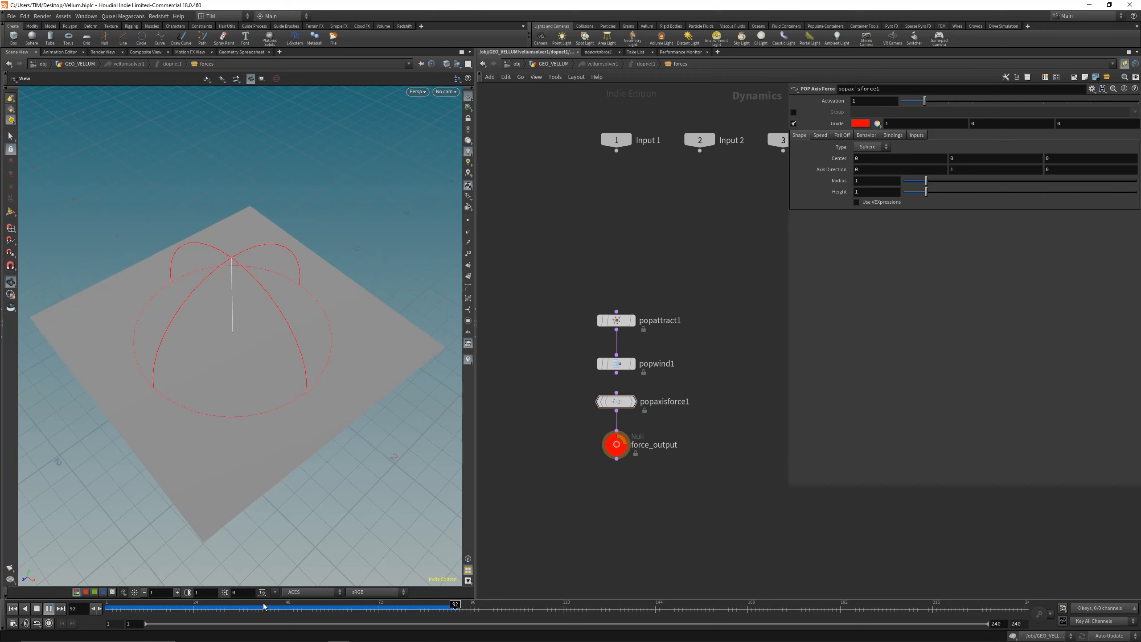
left_click(13, 609)
Step: Set popaxisforce1's orbit speed to 3 and replay the simulation to check the twisting
left_click(826, 135)
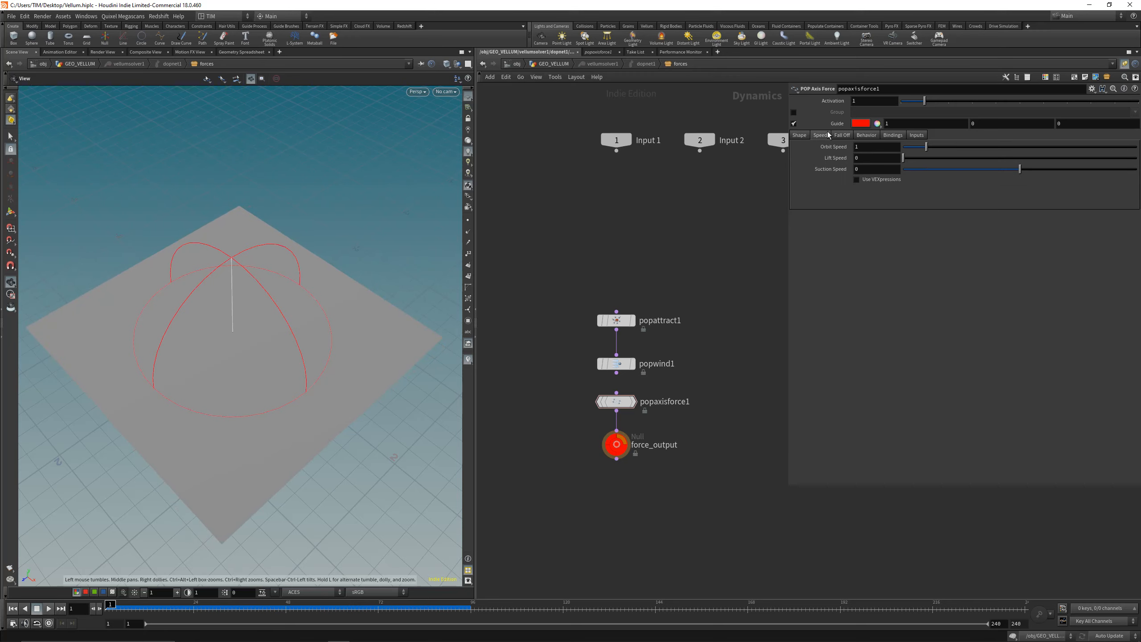
type("3")
key("Return")
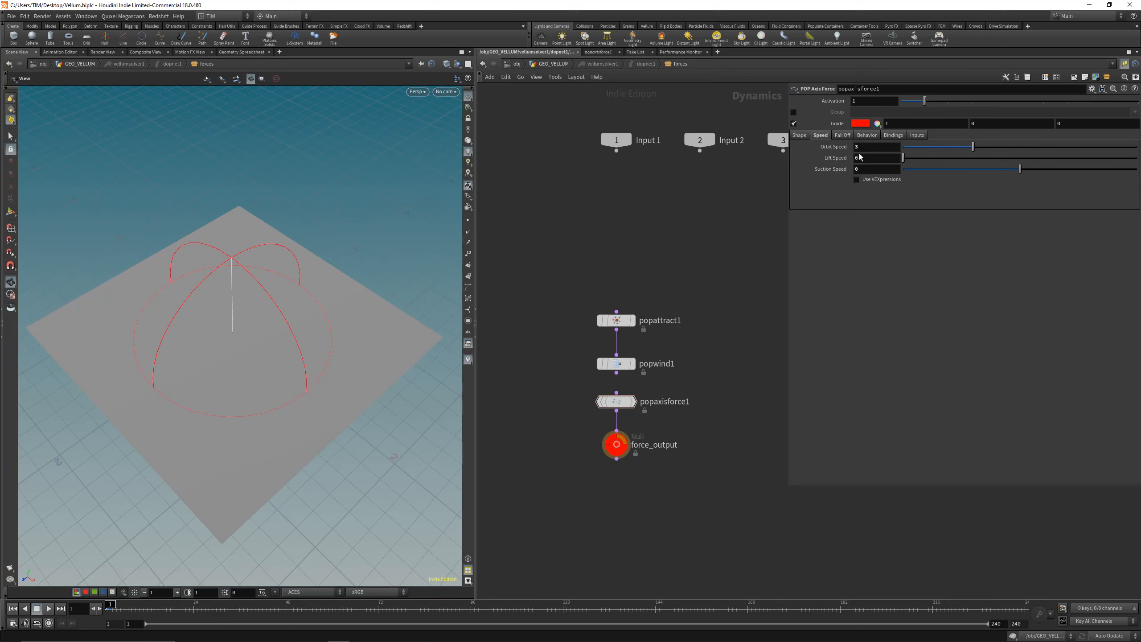
left_click(48, 608)
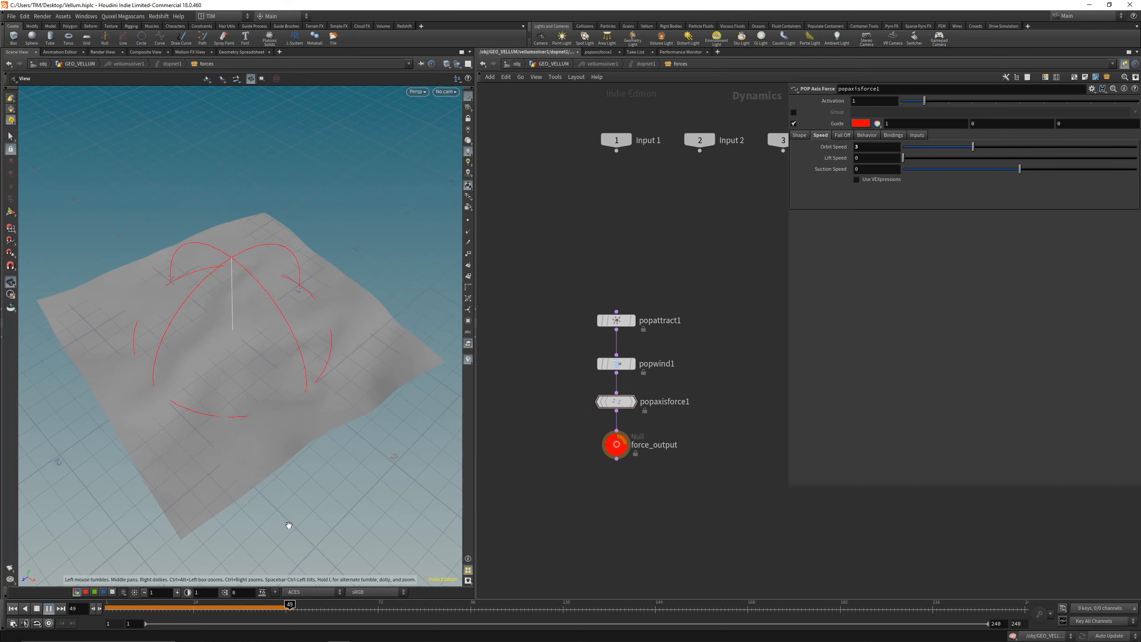
left_click(12, 609)
left_click(48, 609)
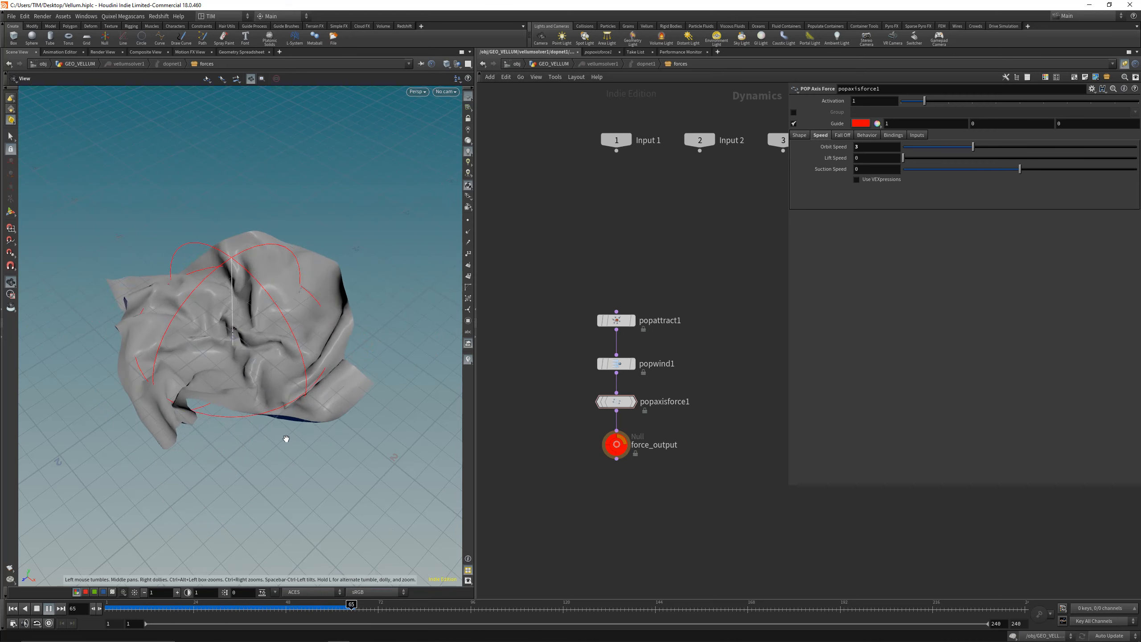
key("ctrl+Up")
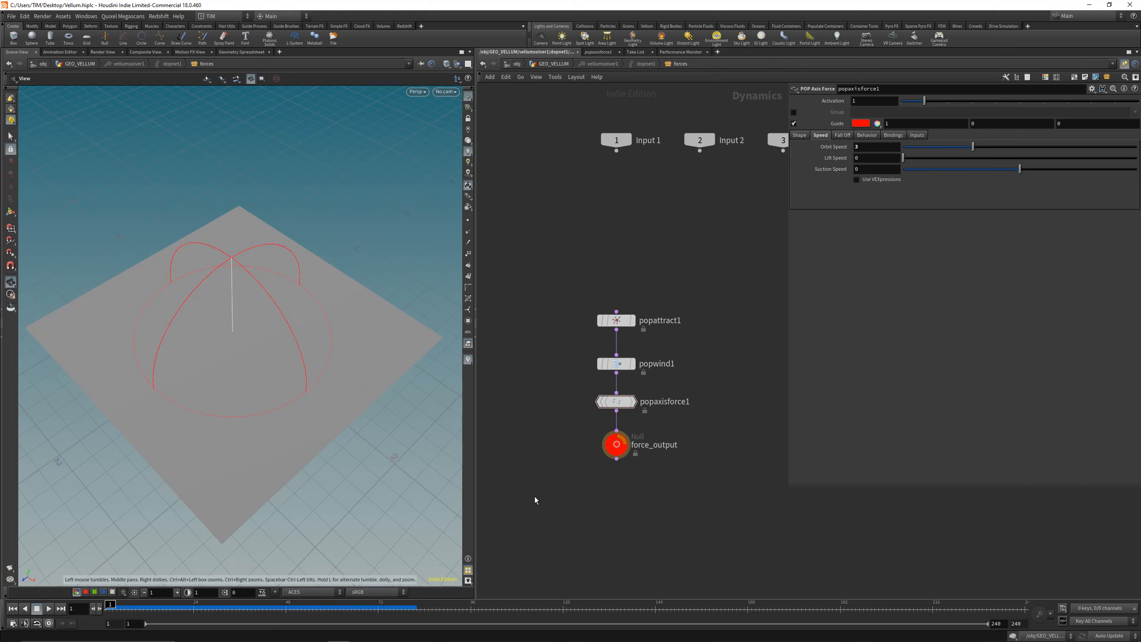
Step: Go back up to the GEO_VELLUM network and set vellumsolver1's substeps to 3 and constraint iterations to 125
key("u")
scroll(585, 390, "down", 3)
middle_click_drag(594, 400, 579, 386)
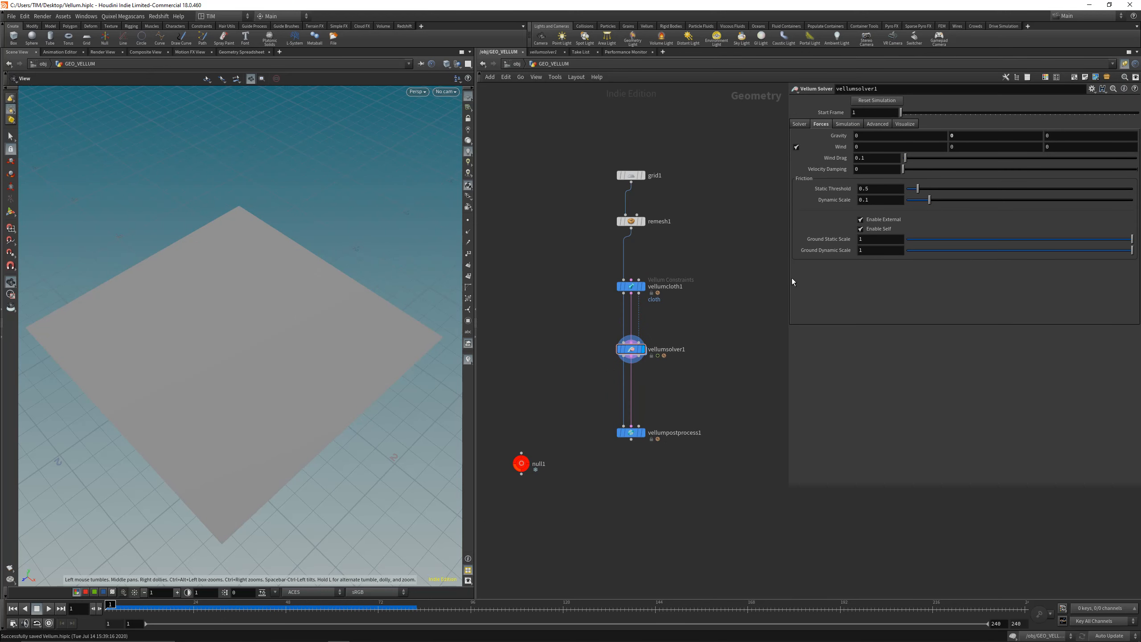
left_click(799, 124)
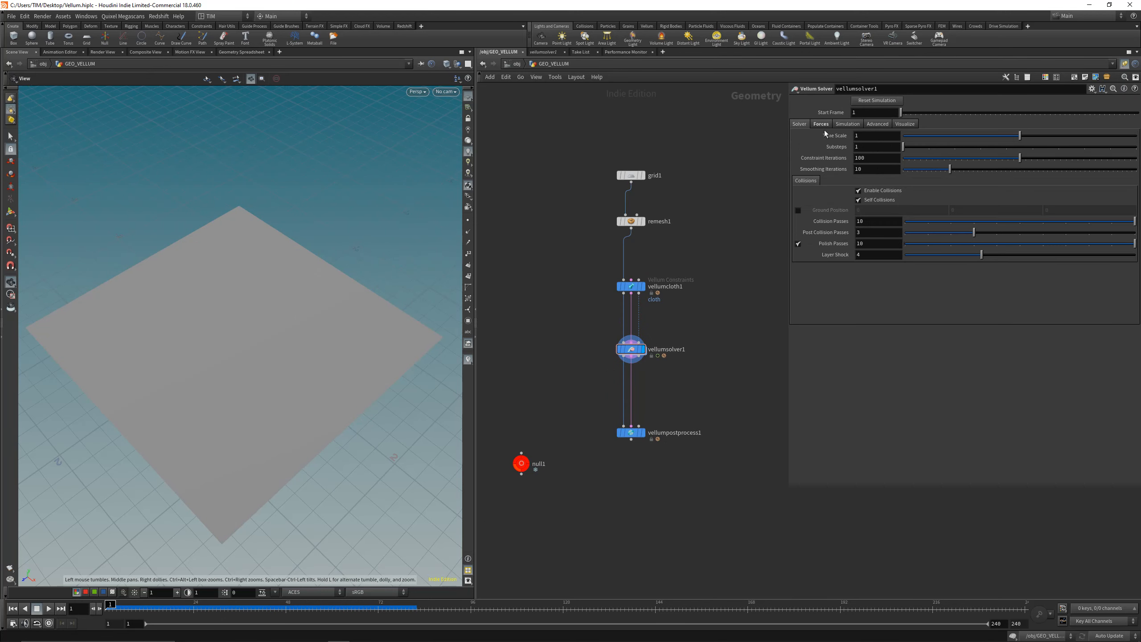
type("3")
left_click(869, 158)
type("150")
type("5")
key("Return")
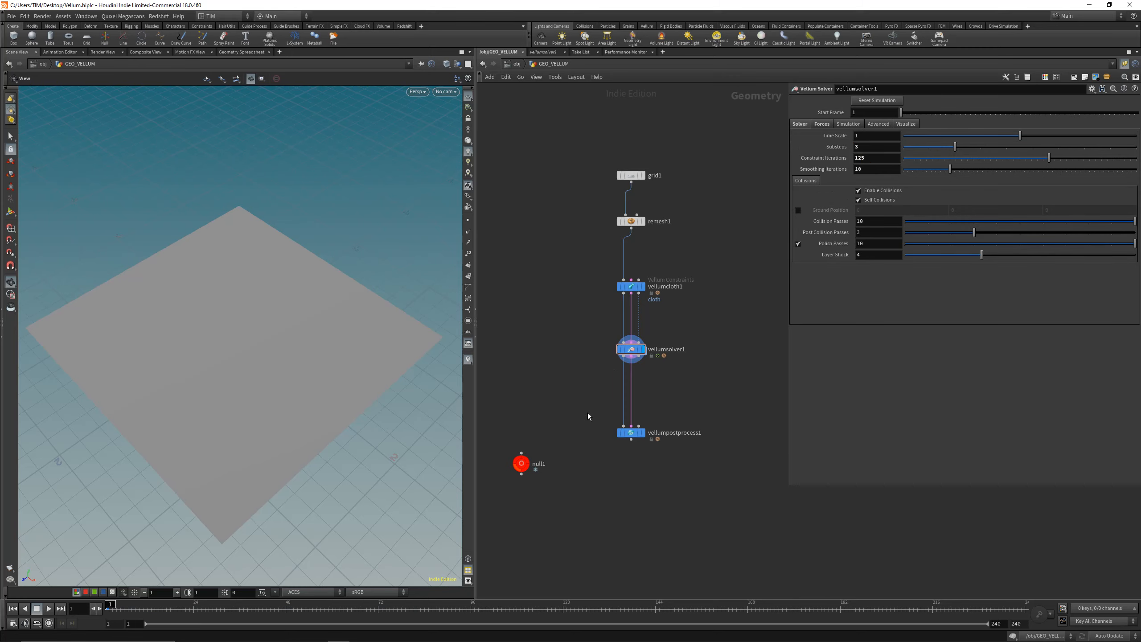
Step: Play the simulation with vellumsolver1 displayed and park the timeline at frame 35
left_click(631, 432)
left_click(643, 350)
key("Up")
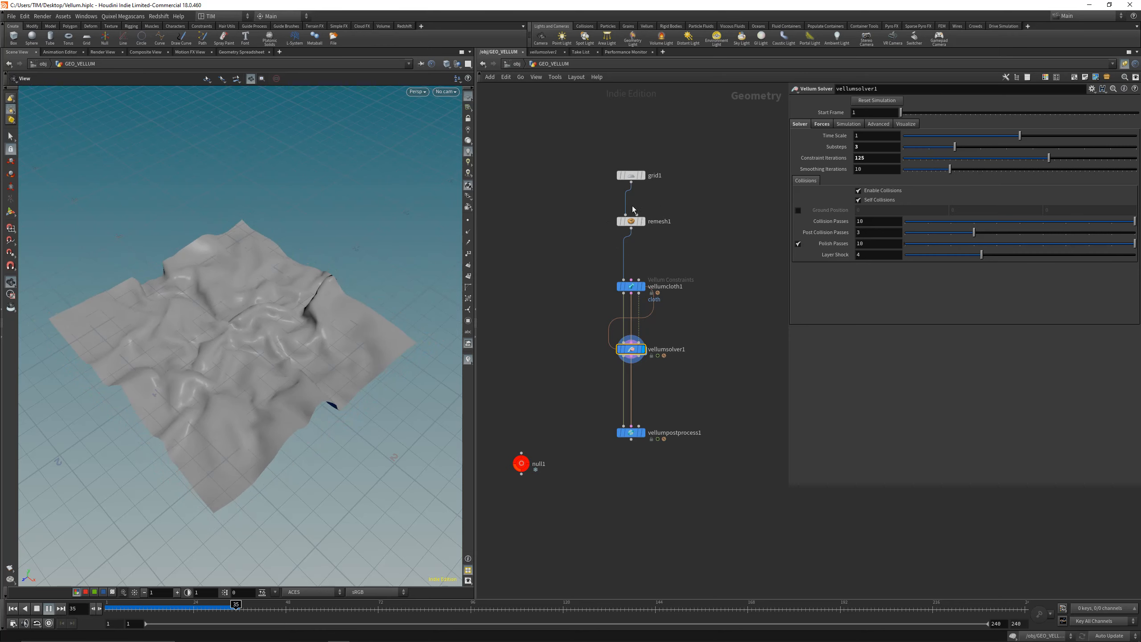
mouse_move(257, 609)
left_mouse_down()
mouse_move(172, 608)
mouse_move(236, 606)
left_mouse_up()
Step: Display vellumpostprocess1's result and examine the cloth up close at frame 39, including its wireframe
left_click(642, 432)
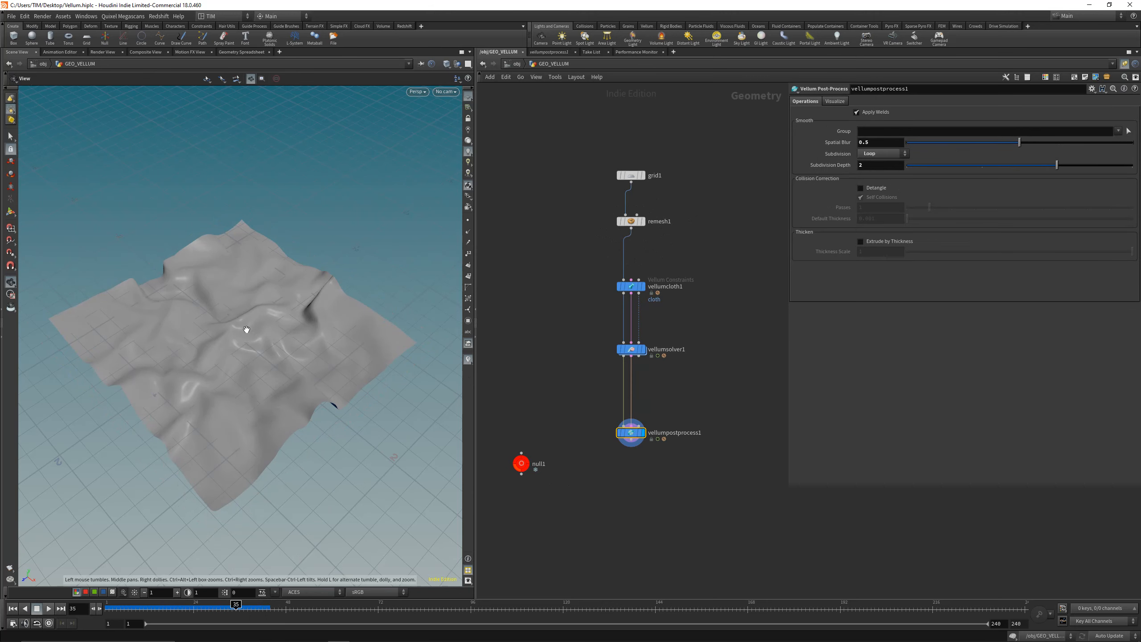
mouse_move(237, 607)
left_mouse_down()
mouse_move(161, 604)
mouse_move(265, 604)
mouse_move(256, 598)
left_mouse_up()
left_click_drag(224, 416, 264, 314)
key("w")
key("w")
scroll(201, 374, "up", 5)
Step: Display remesh1 in wireframe and set its target size to 0.025
left_click(643, 221)
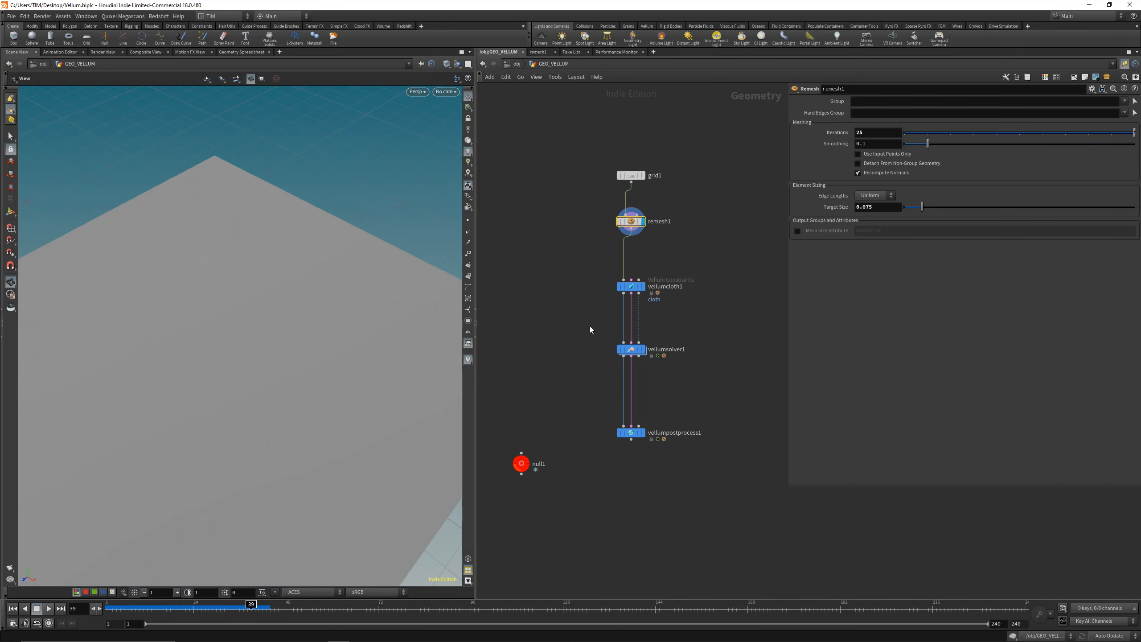
key("w")
right_click_drag(241, 266, 237, 354)
left_click_drag(237, 354, 217, 355)
left_click(873, 207)
type("0.025")
key("Return")
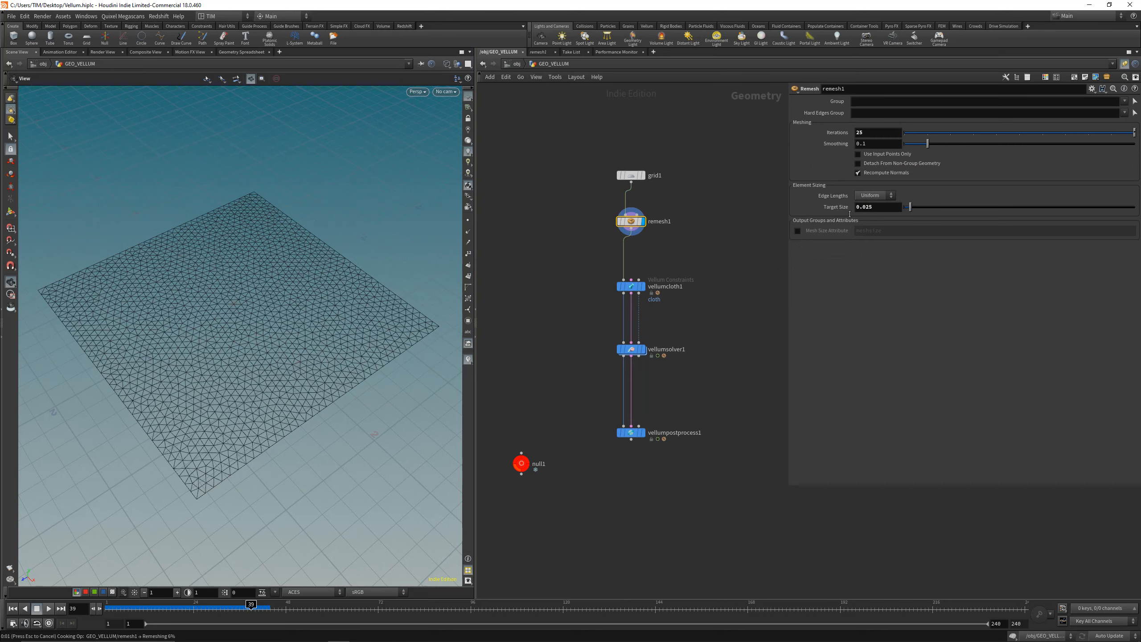
Step: Restore shaded display, show vellumsolver1, play the simulation from the first frame and stop at frame 38
left_click_drag(293, 367, 316, 362)
left_click(12, 608)
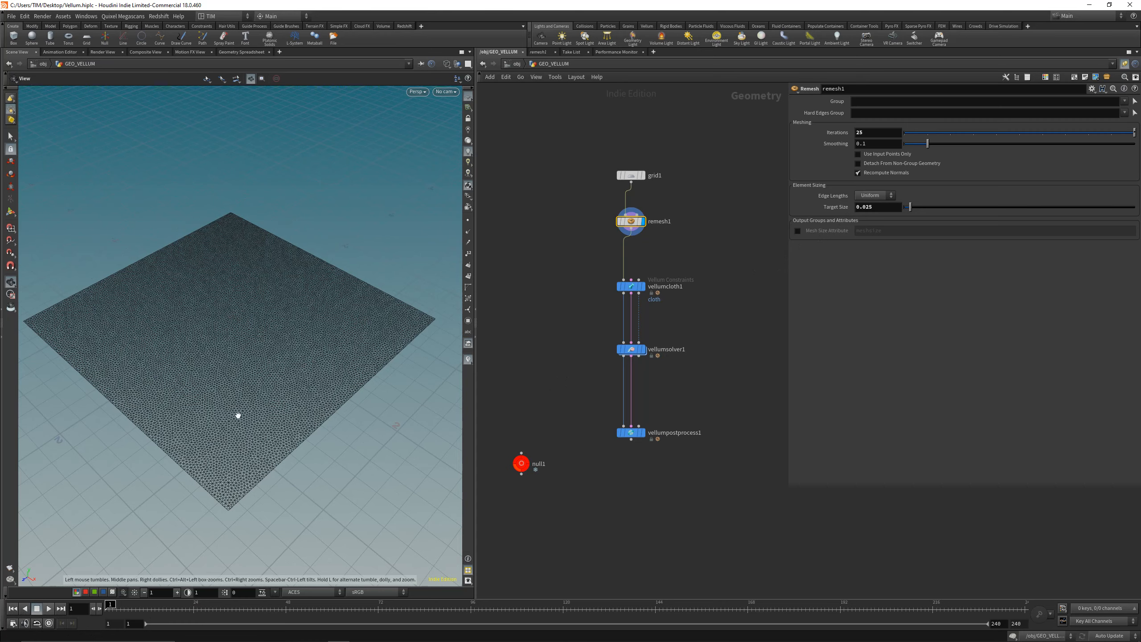
left_click_drag(159, 482, 132, 479)
key("shift+w")
left_click(643, 349)
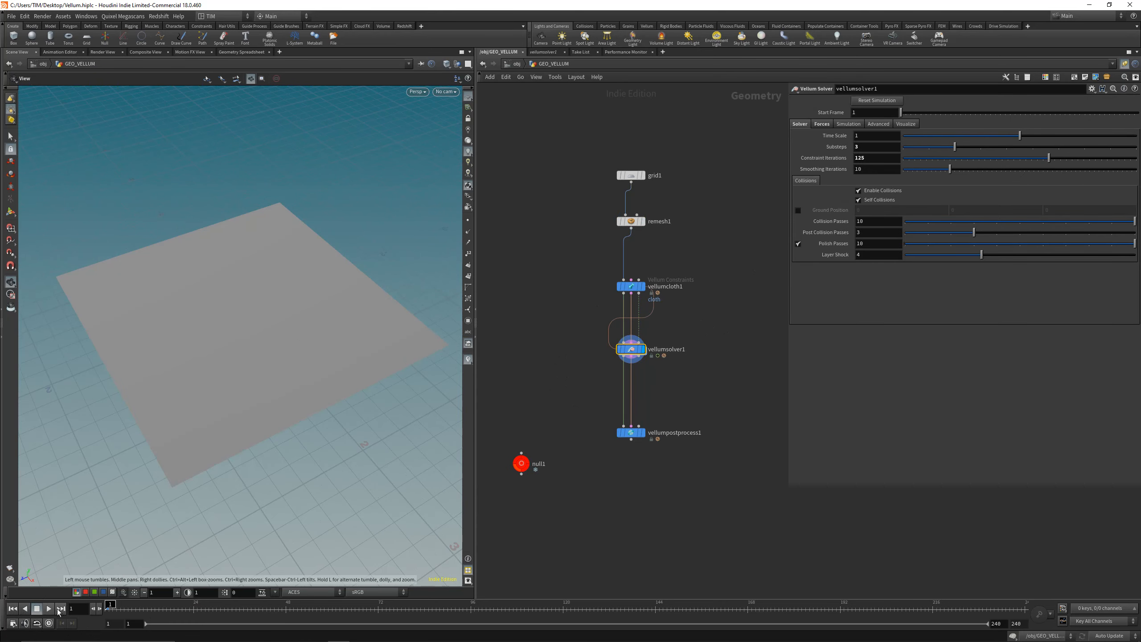
key("Up")
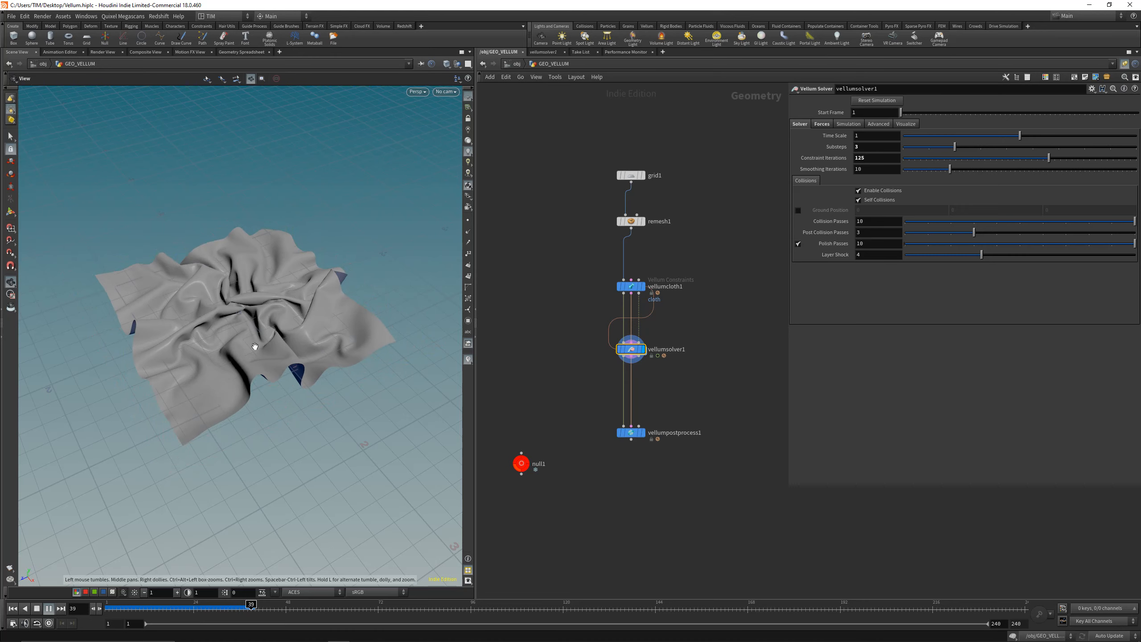
left_click_drag(192, 610, 247, 603)
Step: Display vellumpostprocess1's result at frame 38 and inspect the folds in wireframe and shaded view
left_click(632, 433)
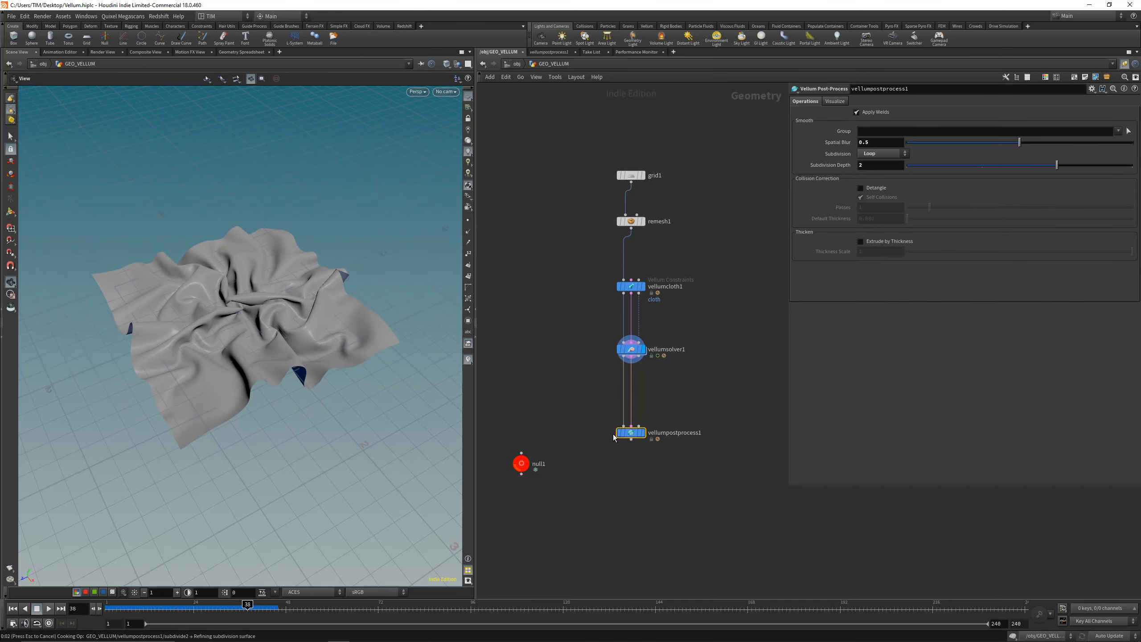
right_click_drag(280, 338, 273, 229)
key("shift+w")
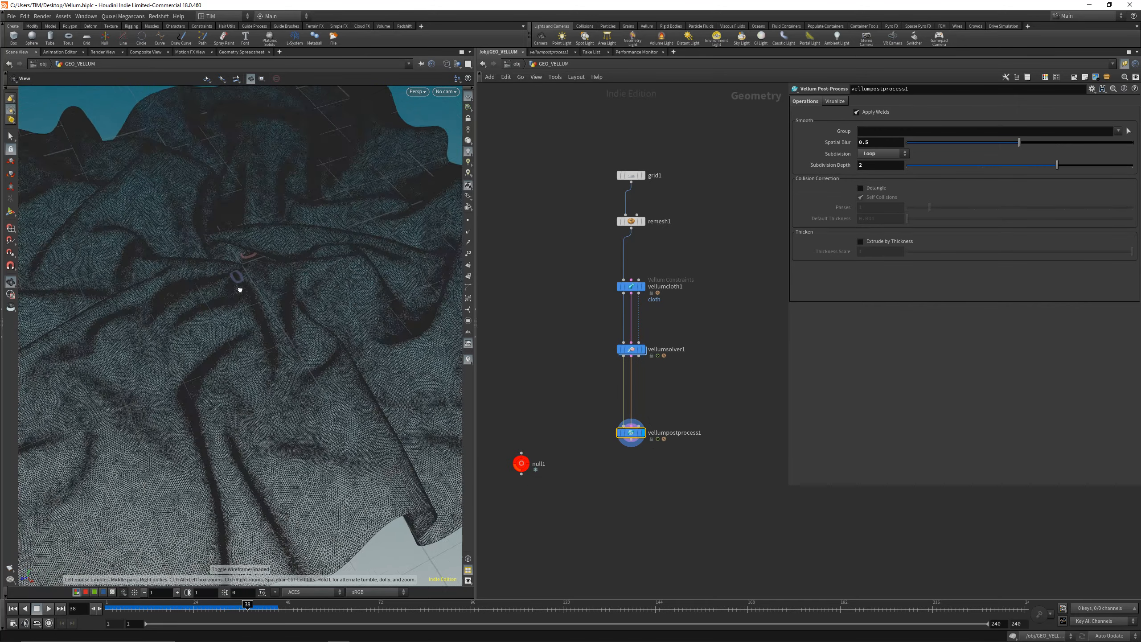
key("shift+w")
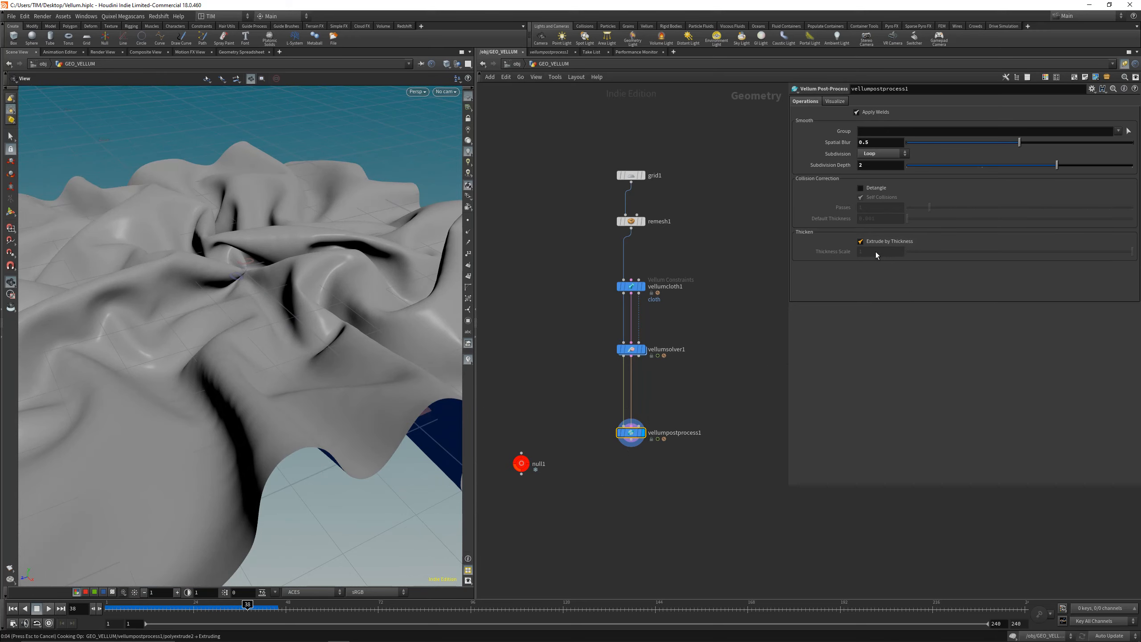
Step: Set vellumpostprocess1's Thickness Scale to 0.25 and Subdivision Depth to 1
left_click(876, 253)
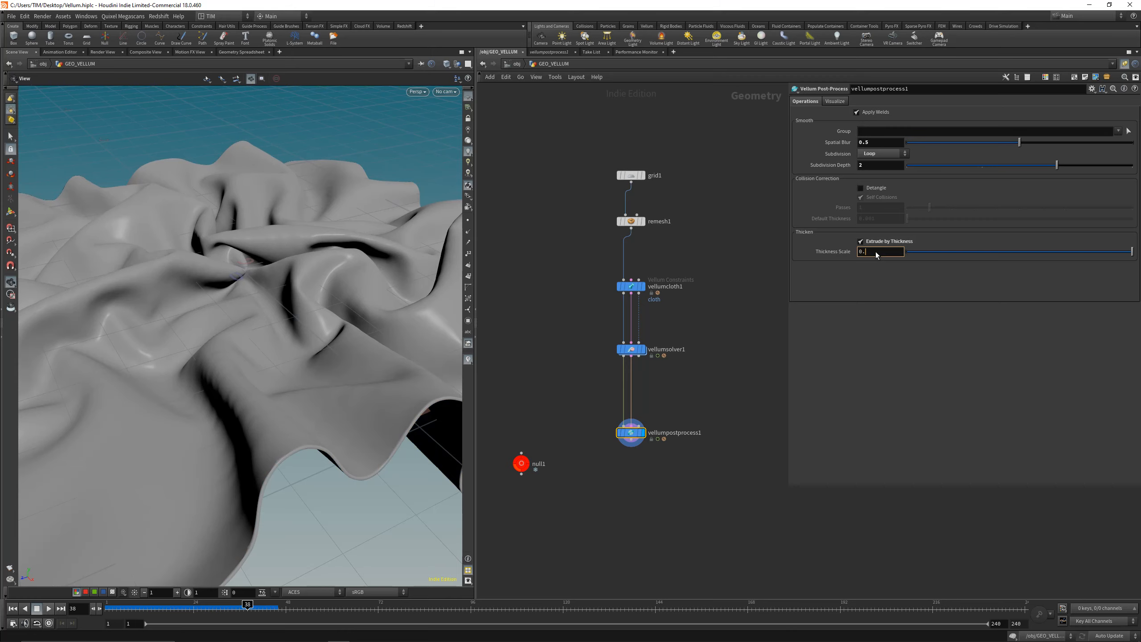
key("Return")
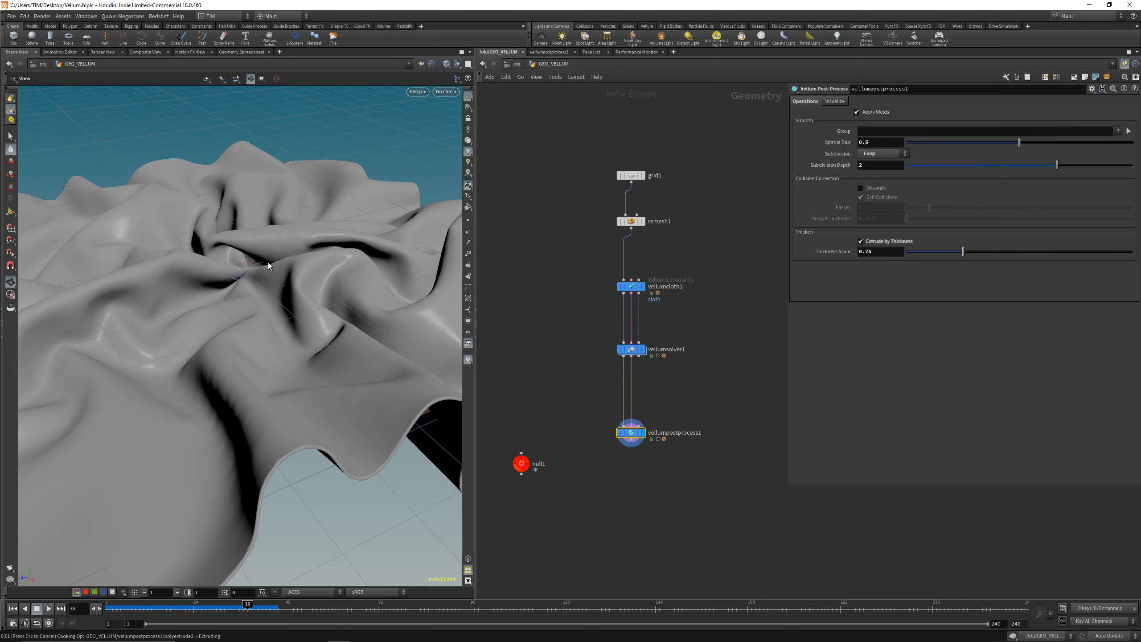
left_click(864, 165)
key("Return")
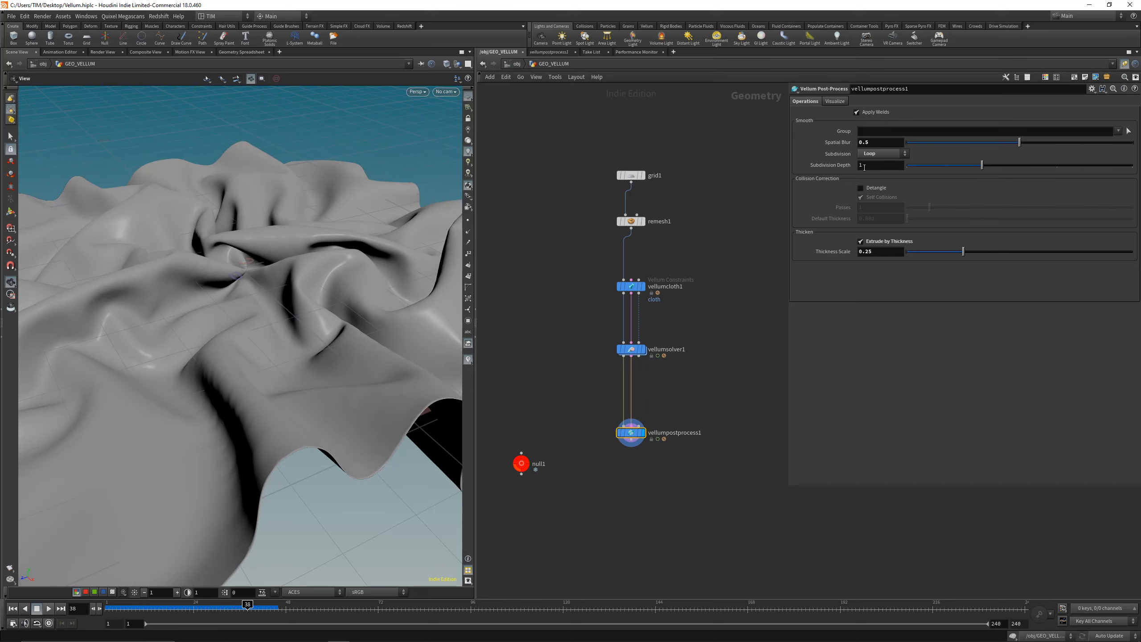
Step: Show the cloth with wires over shading and inspect the mesh density of its folds
left_click(446, 64)
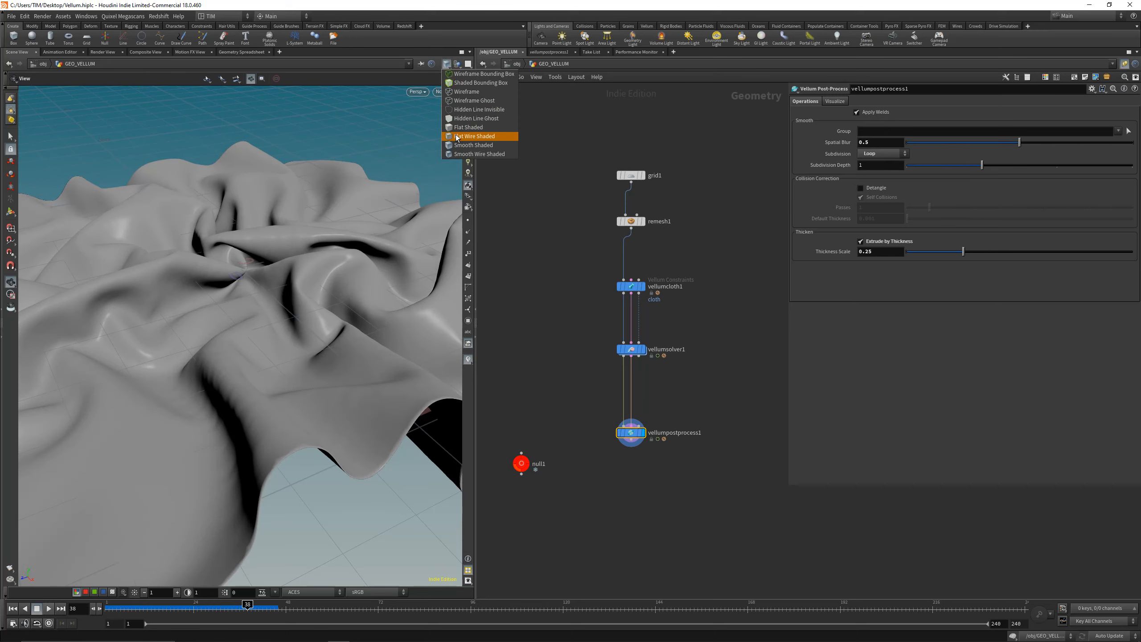
left_click_drag(230, 298, 250, 278)
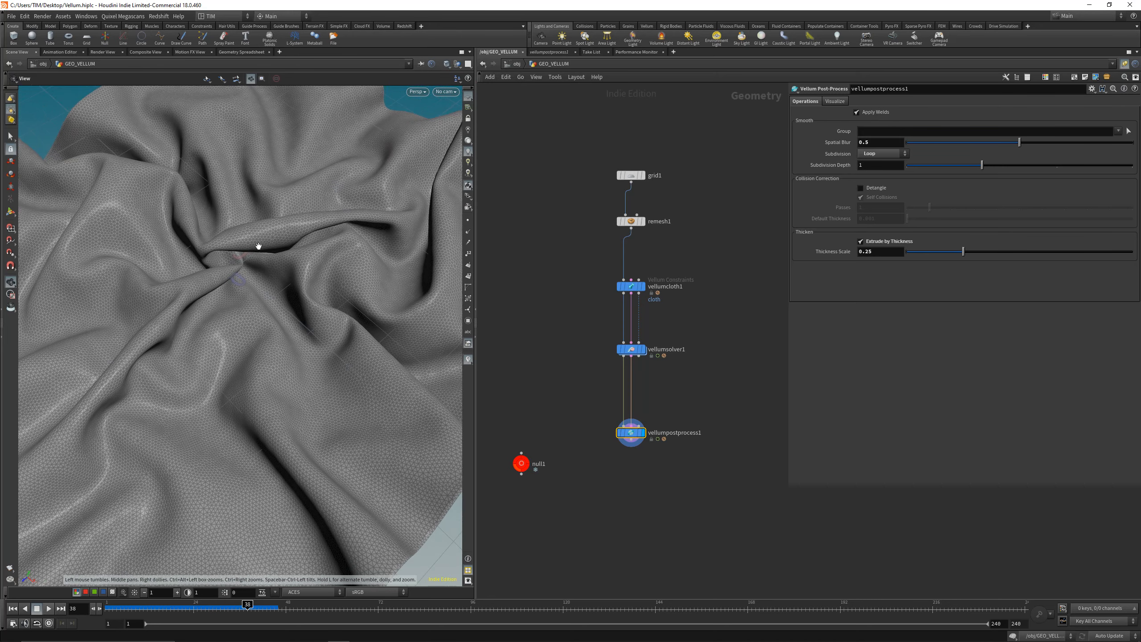
right_click_drag(250, 277, 229, 324)
left_click_drag(229, 323, 228, 309)
Step: Add a Null below vellumpostprocess1, connect it to the post-process output and display it
middle_click_drag(600, 398, 585, 335)
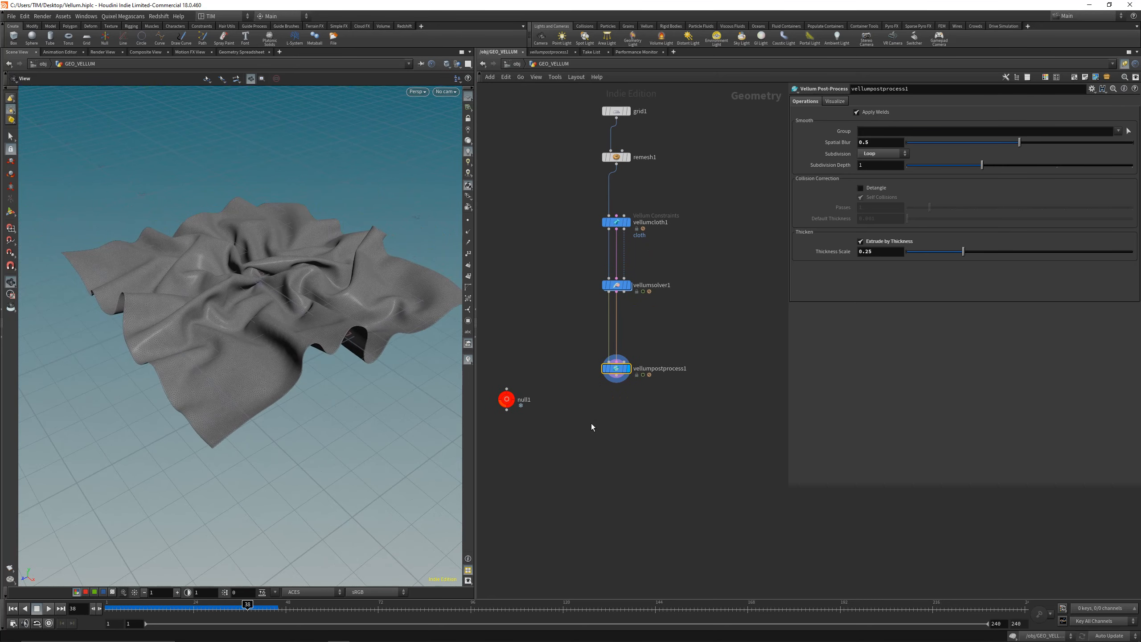
middle_click_drag(593, 427, 603, 383)
left_click_drag(516, 360, 517, 387)
left_click(679, 466)
key("Tab")
type("null")
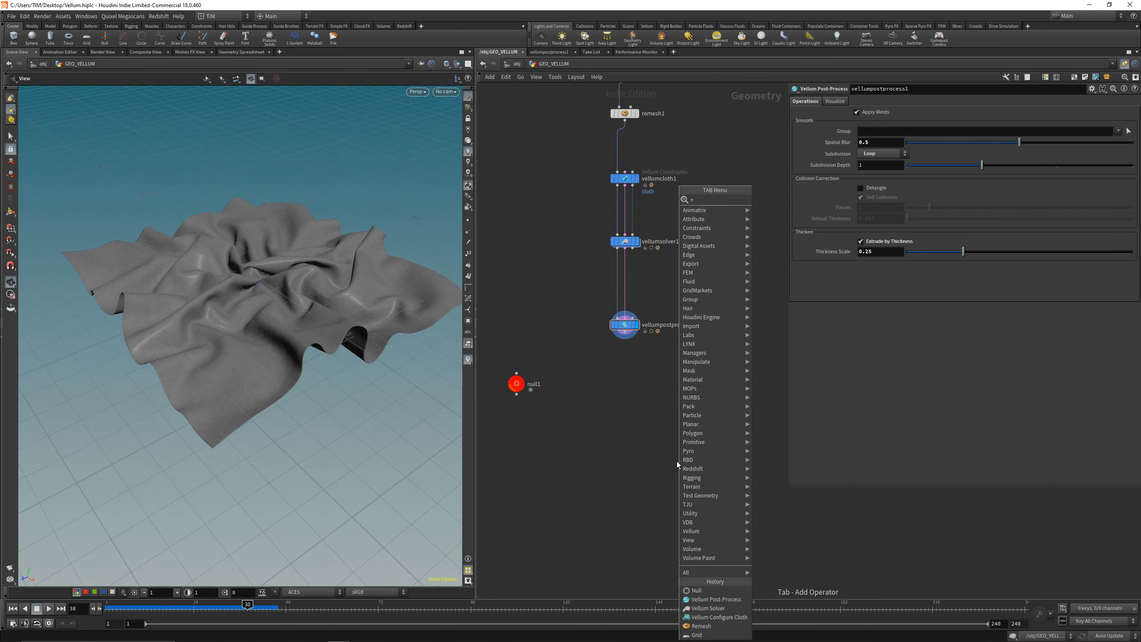
left_click(760, 202)
left_click(639, 383)
left_click_drag(625, 332, 624, 397)
left_click(644, 378)
Step: Rename the new null as OUT_CLOTH, return to the object level and save the scene
double_click(646, 398)
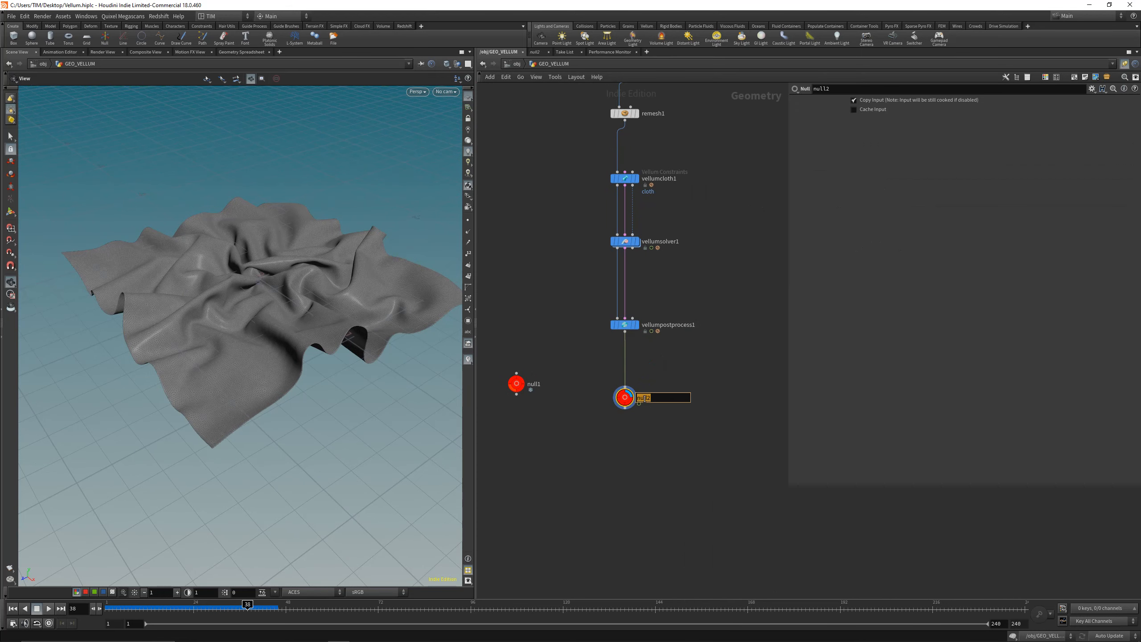
type("OUT_CLOTH")
key("Return")
key("u")
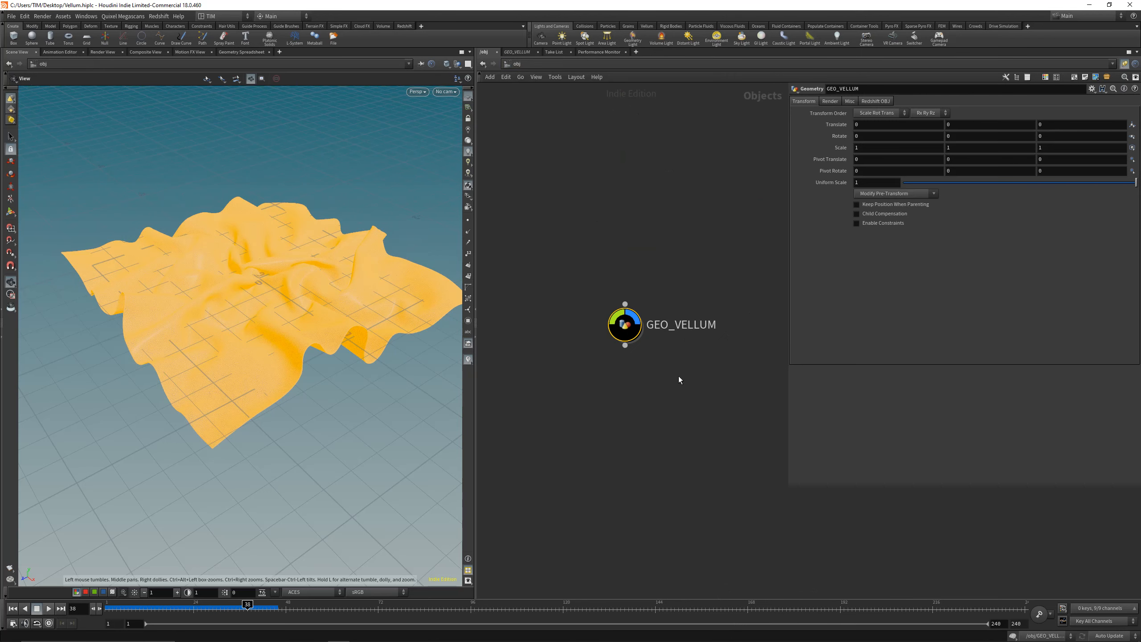
key("ctrl+s")
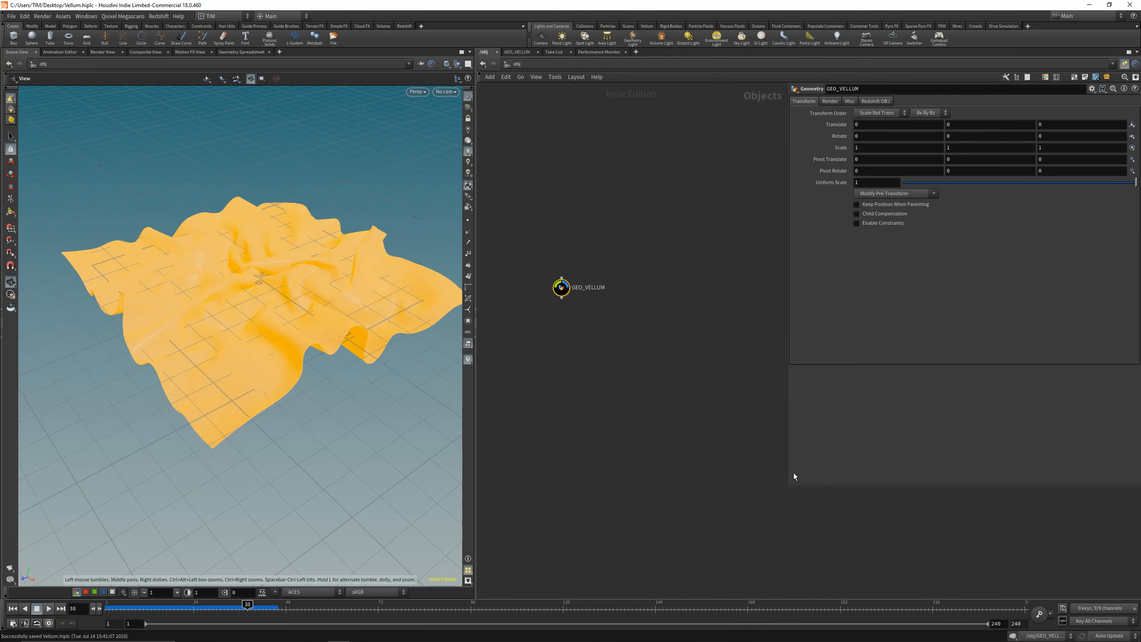
Step: Create a new camera from the current view and frame the cloth closer through it
left_click_drag(789, 474, 870, 474)
left_click(855, 473)
left_click_drag(299, 301, 379, 201)
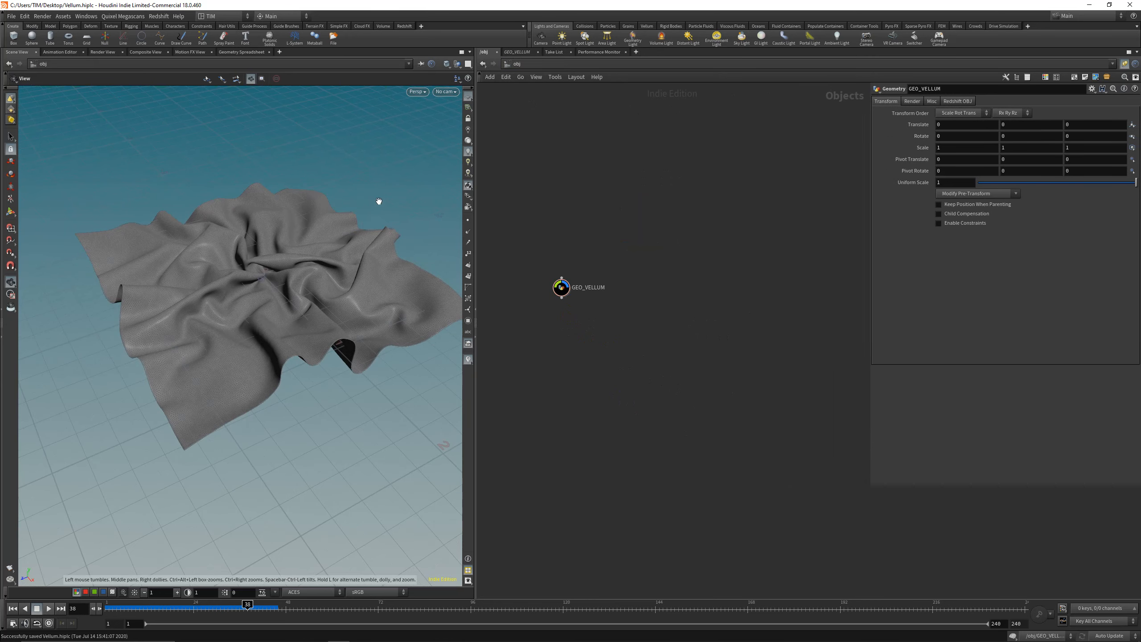
left_click(447, 91)
left_click(454, 119)
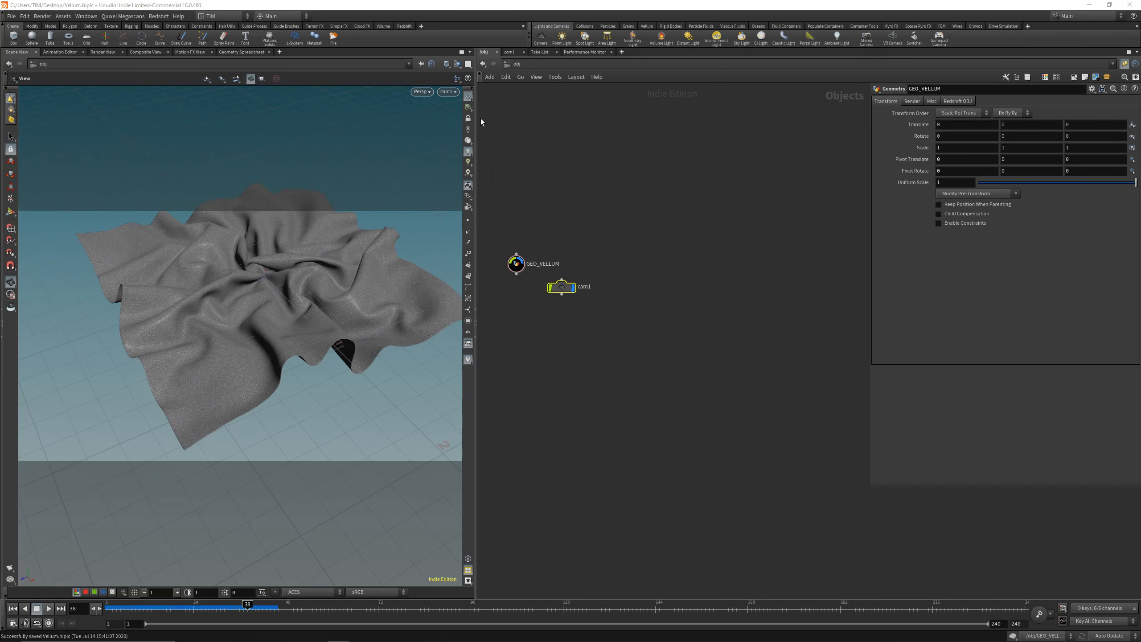
left_click_drag(262, 265, 270, 346)
Step: Place the camera node apart from GEO_VELLUM and rename it CAMERA_CLOSEUP_001
left_click_drag(558, 286, 512, 411)
middle_click_drag(543, 369, 695, 372)
left_click_drag(667, 413, 537, 413)
double_click(565, 417)
type("CAMERA_")
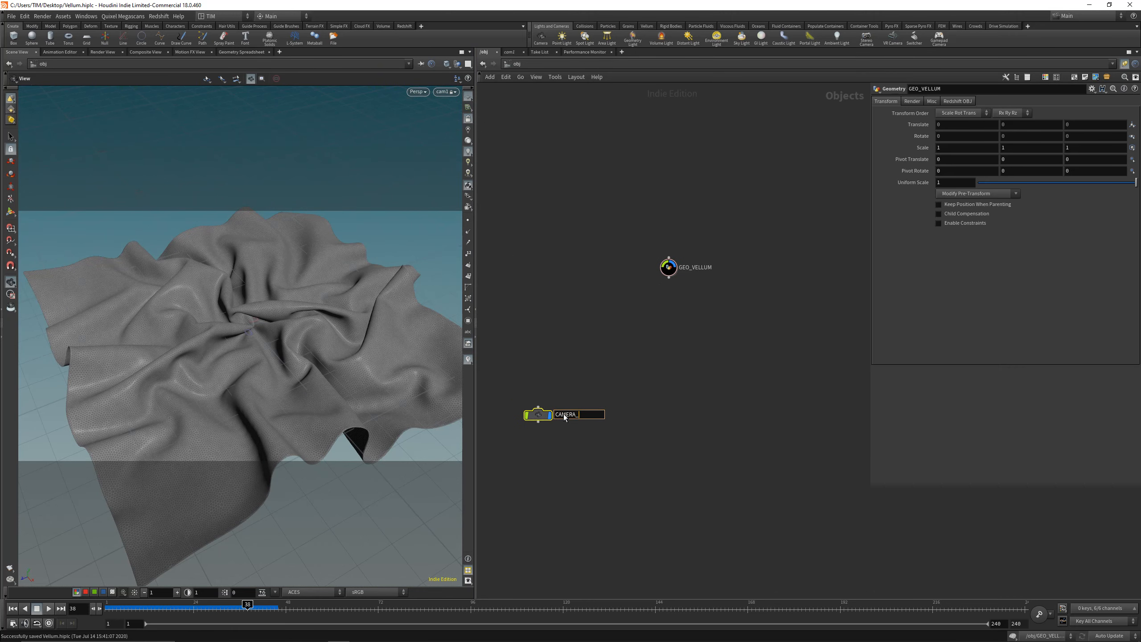
type("CLOSEUP_001")
key("Return")
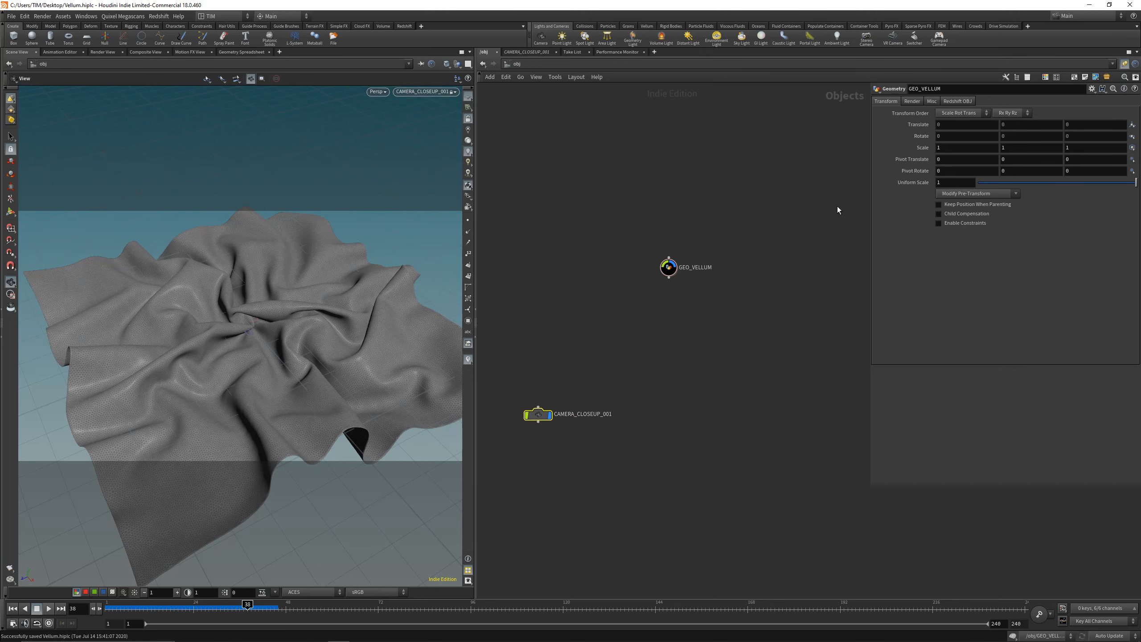
Step: Set CAMERA_CLOSEUP_001's resolution to 1920 by 1080
left_click(918, 101)
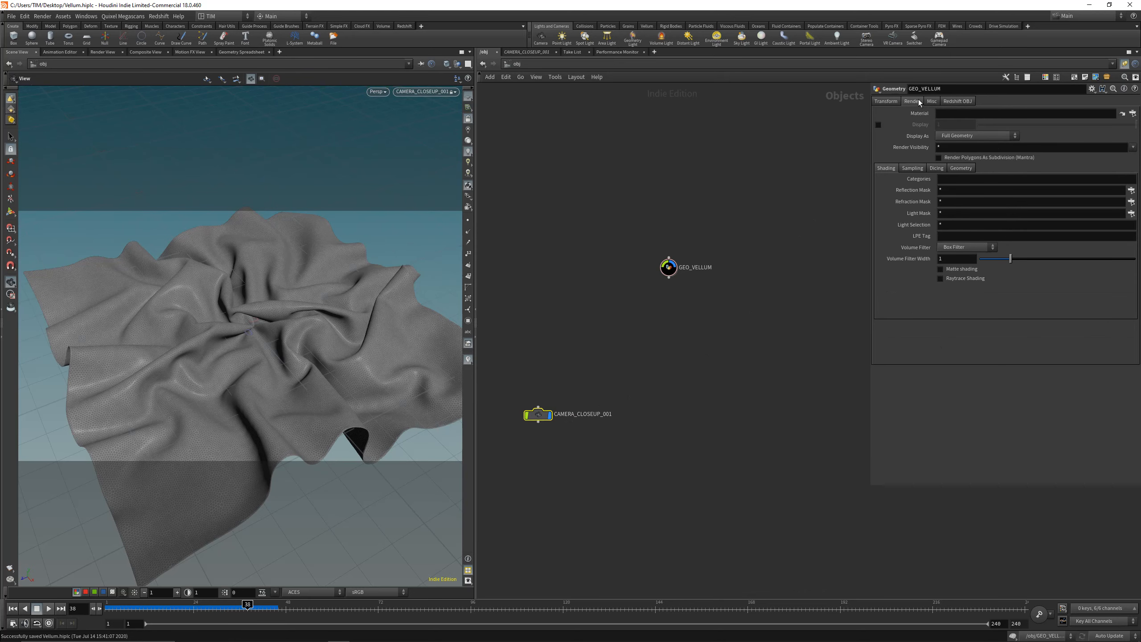
left_click(887, 101)
mouse_move(476, 430)
left_mouse_down()
mouse_move(504, 430)
mouse_move(455, 430)
left_mouse_up()
left_click_drag(496, 382, 593, 439)
left_click(934, 101)
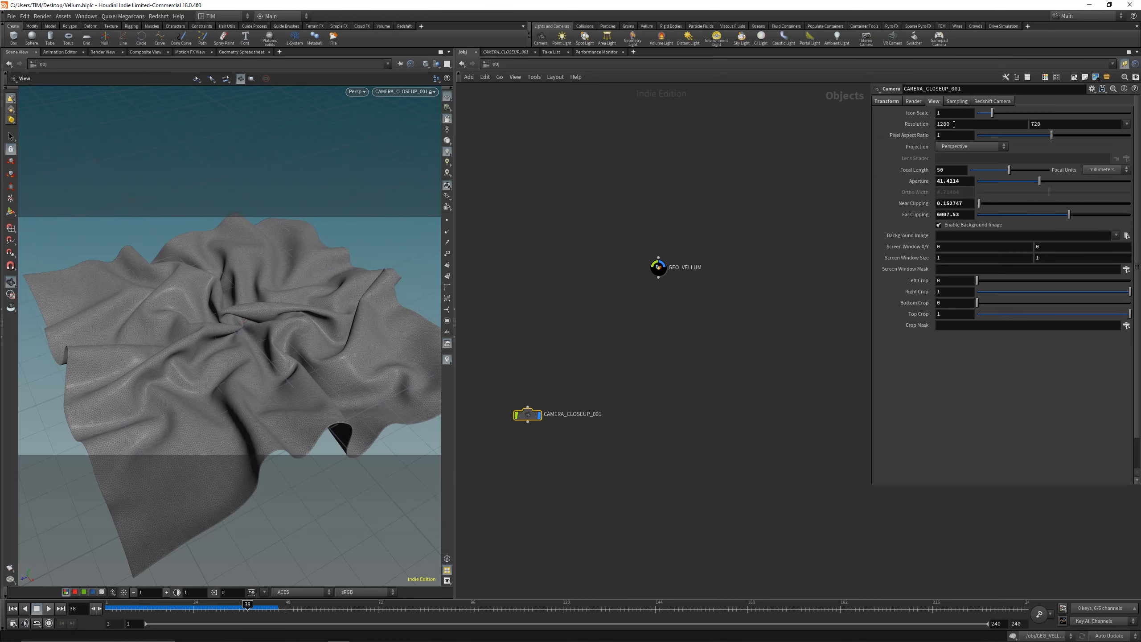
left_click(956, 124)
type("1920")
key("Tab")
type("18")
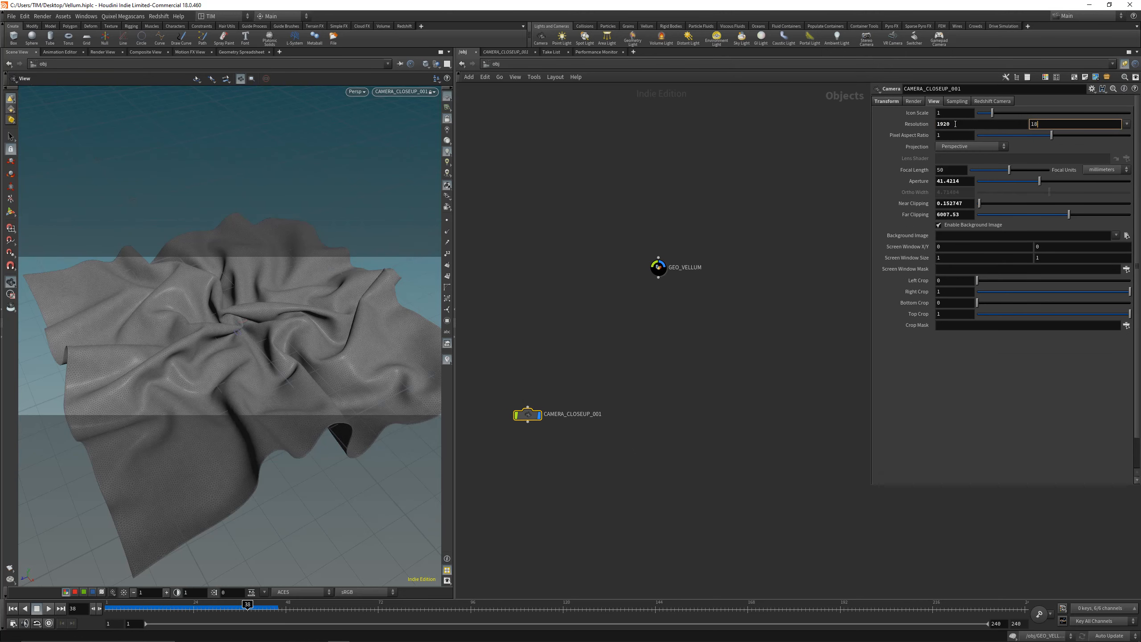
key("Return")
Step: Reframe the camera as a low close-up on the central cloth folds and save the scene
left_click_drag(204, 329, 247, 312)
right_click_drag(247, 311, 273, 324)
mouse_move(273, 324)
left_mouse_down()
mouse_move(283, 301)
mouse_move(201, 308)
mouse_move(204, 334)
mouse_move(257, 377)
mouse_move(280, 351)
mouse_move(259, 318)
left_mouse_up()
key("ctrl+s")
Step: Set the camera's focal length to 35 mm and readjust the framing of the folds
left_click(949, 169)
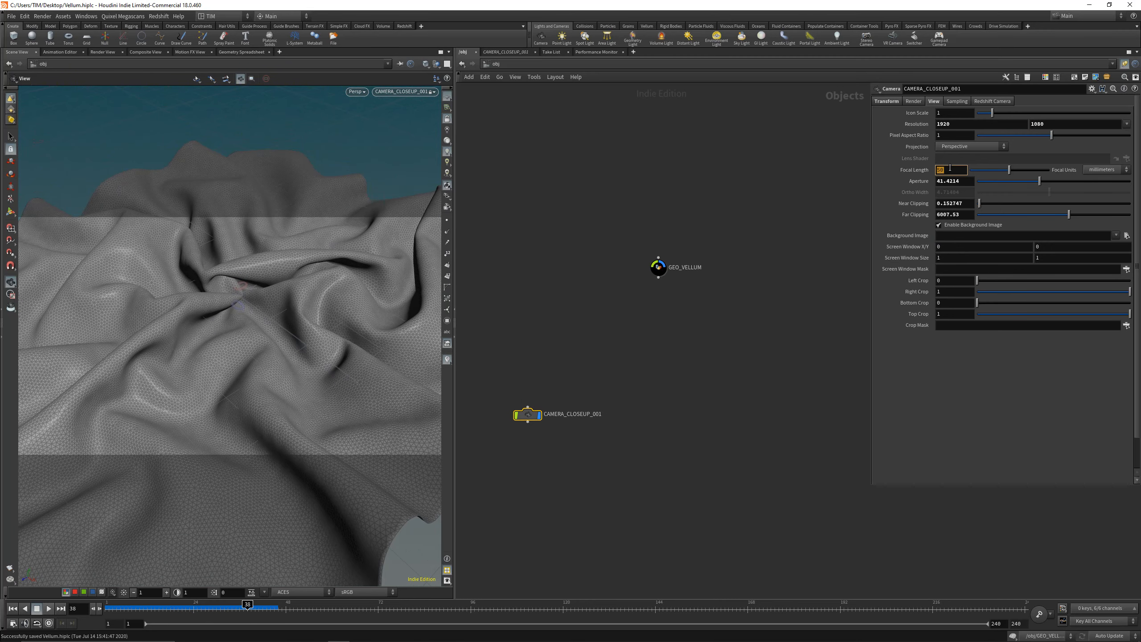
type("35")
key("Return")
right_click_drag(220, 315, 237, 271)
left_click_drag(237, 271, 234, 275)
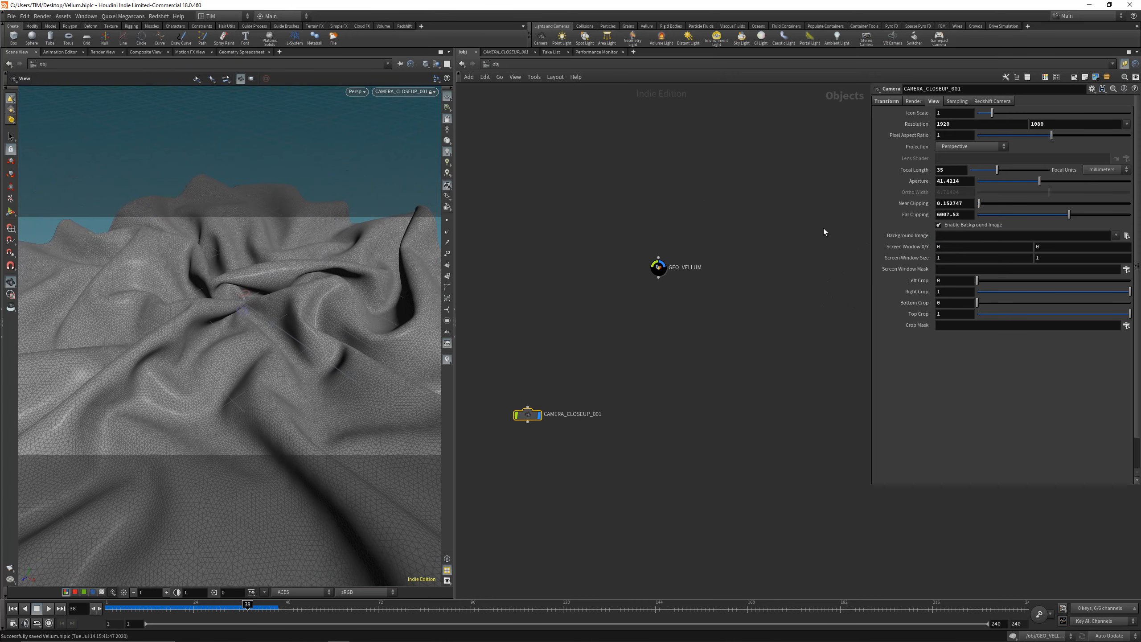
Step: Enable Redshift depth of field on the camera and disable the use of Houdini's camera focus and f-stop
left_click(992, 101)
left_click(906, 112)
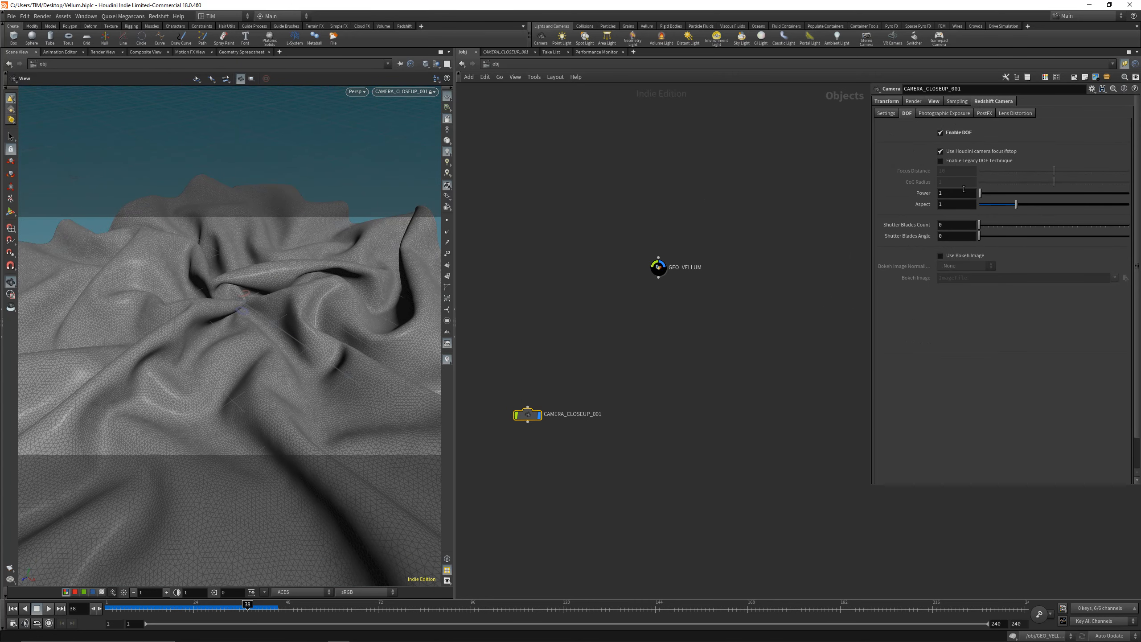
left_click(948, 152)
Step: Link the Redshift DOF focus distance to the camera's sampling Focus Distance with a relative reference
left_click(958, 101)
right_click(911, 128)
left_click(943, 186)
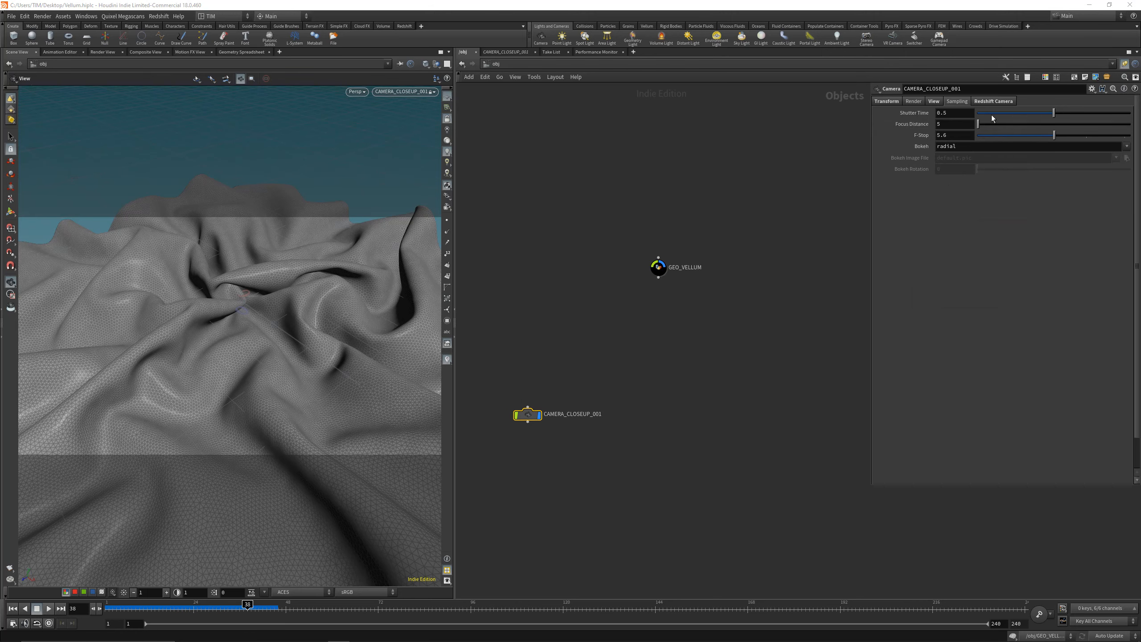
left_click(994, 102)
right_click(914, 171)
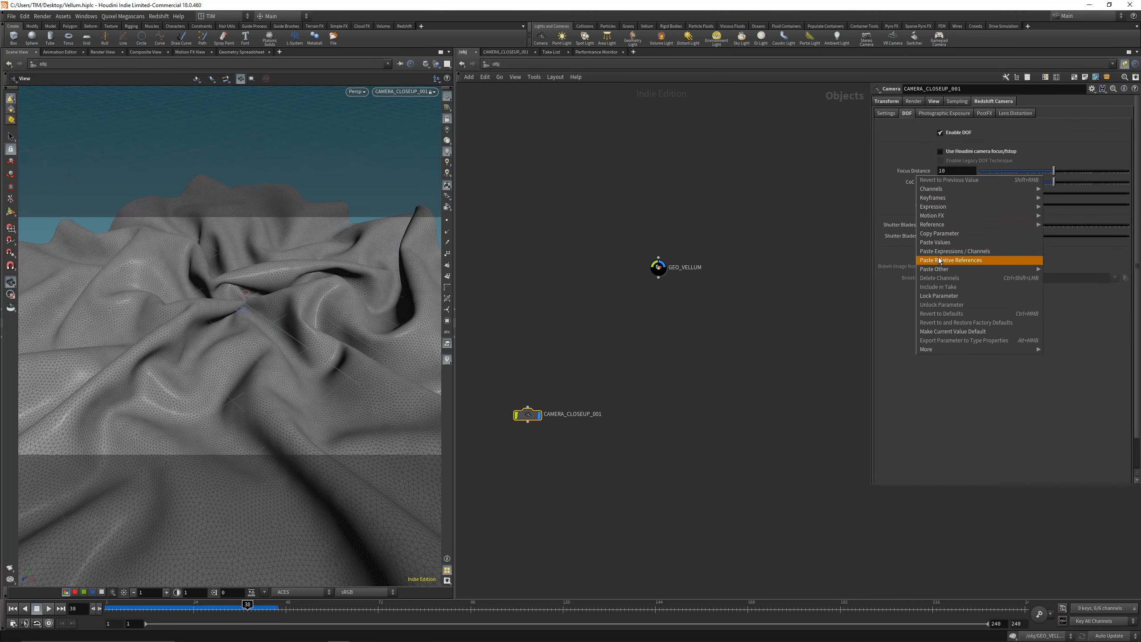
left_click(971, 258)
Step: Enable the bokeh image for the DOF, with a CoC Radius of 0.1 and Unit Intensity normalization
left_click(941, 255)
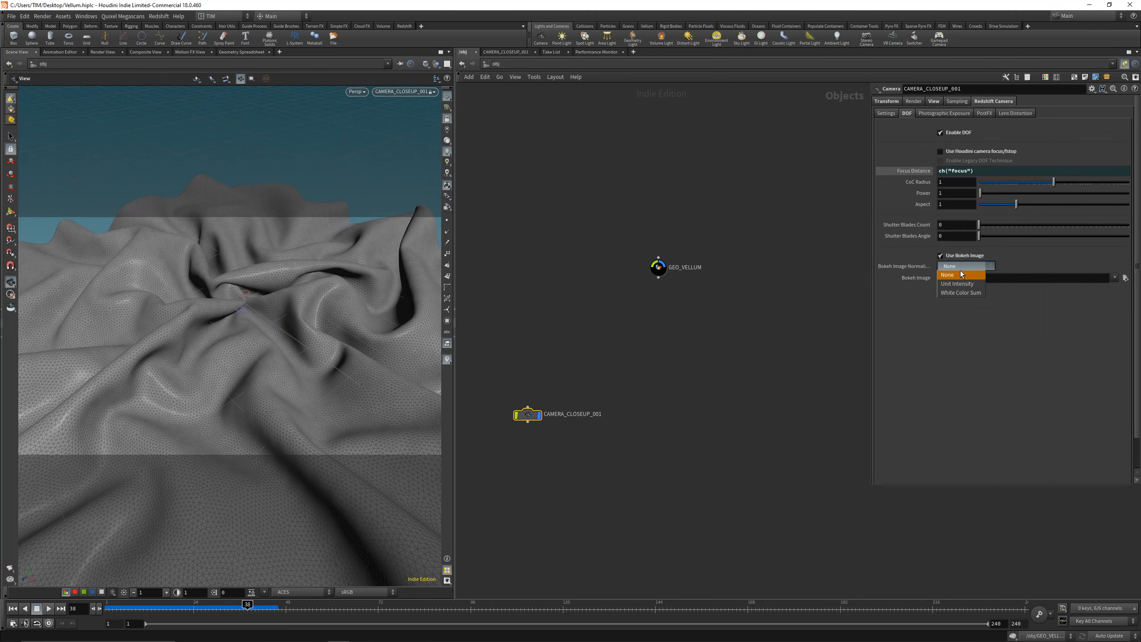
left_click(917, 172)
left_click(946, 182)
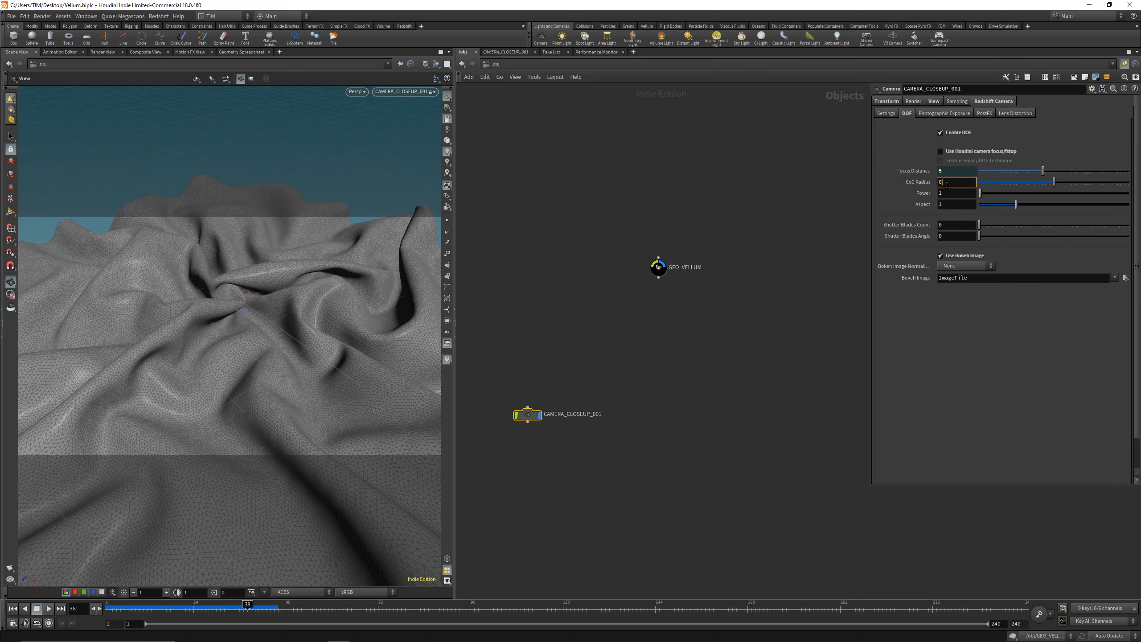
key("Return")
left_click(958, 267)
left_click(964, 284)
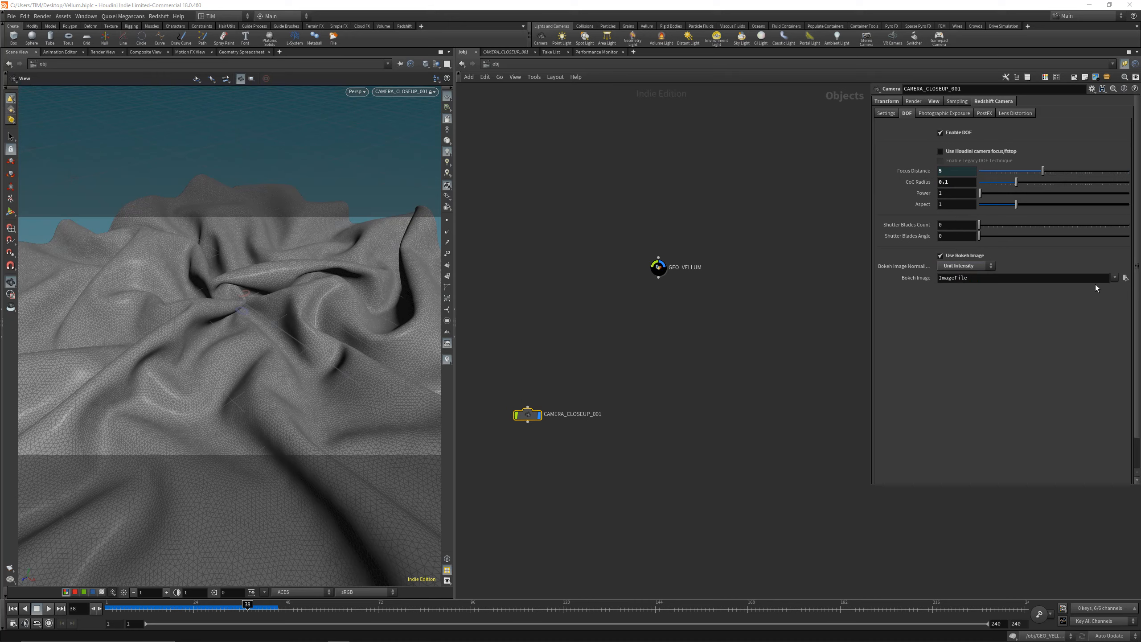
Step: Load F:/bokeh_images/bokeh_011.jpg as the camera's bokeh image and save the scene
left_click(1125, 278)
left_click(825, 265)
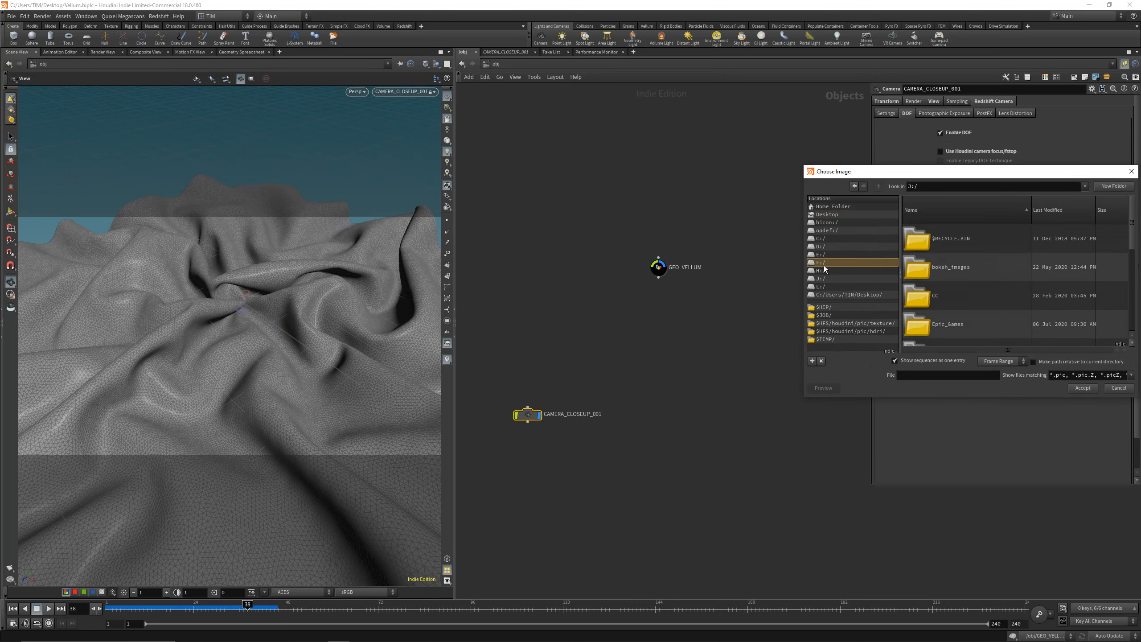
double_click(957, 271)
scroll(988, 288, "down", 4)
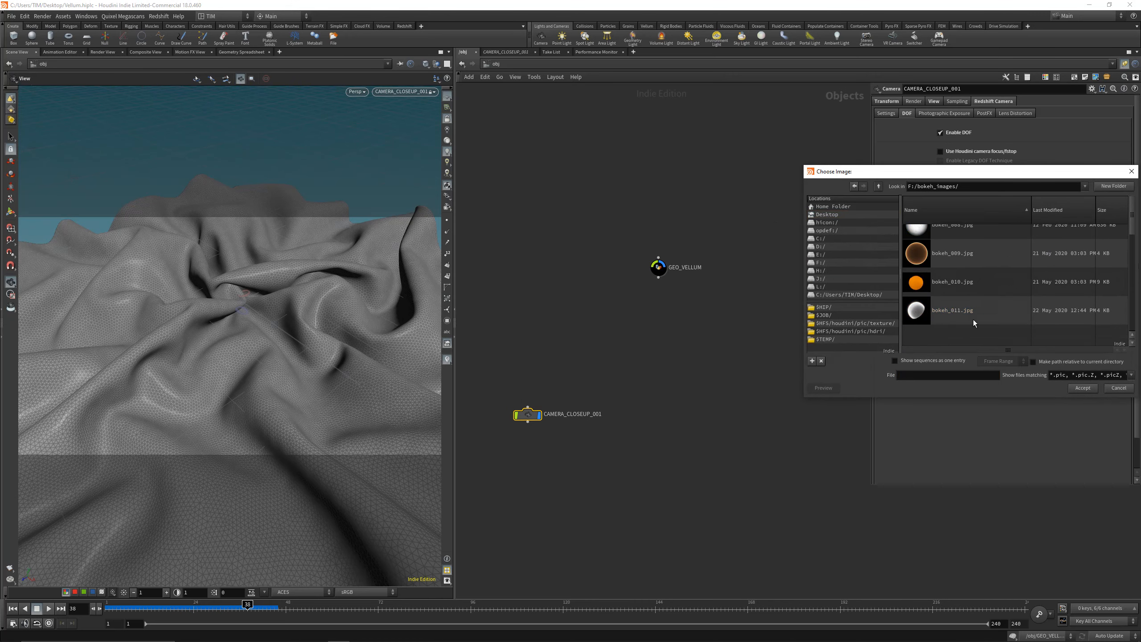
scroll(952, 332, "down", 3)
double_click(967, 315)
key("ctrl+s")
Step: Add a Redshift dome light to the scene between GEO_VELLUM and the camera node
middle_click_drag(766, 347, 707, 340)
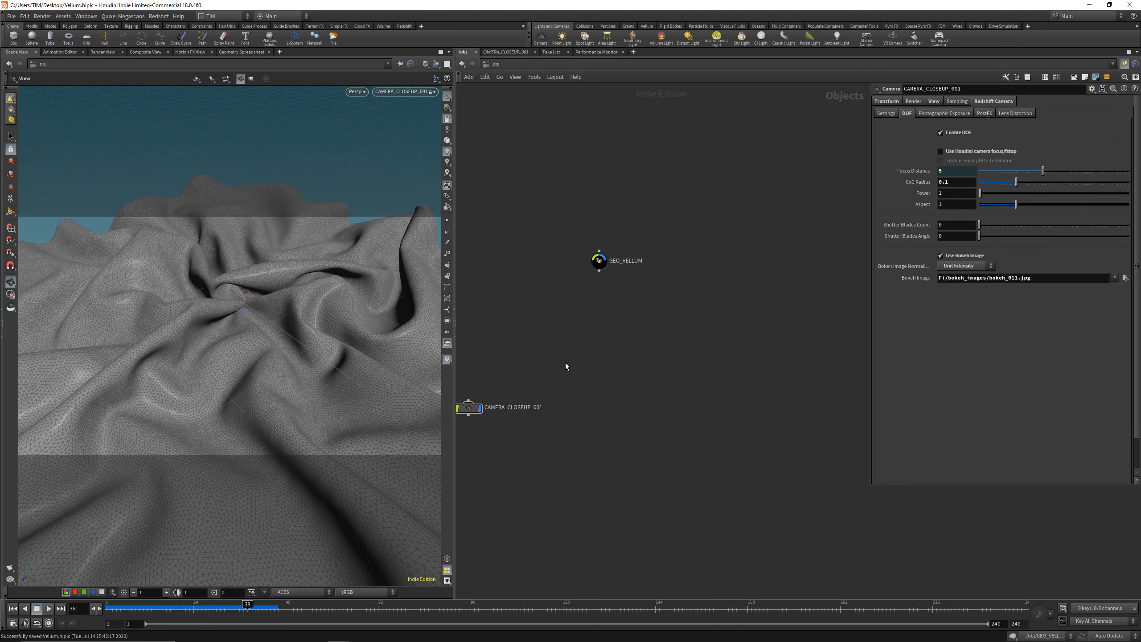
key("Tab")
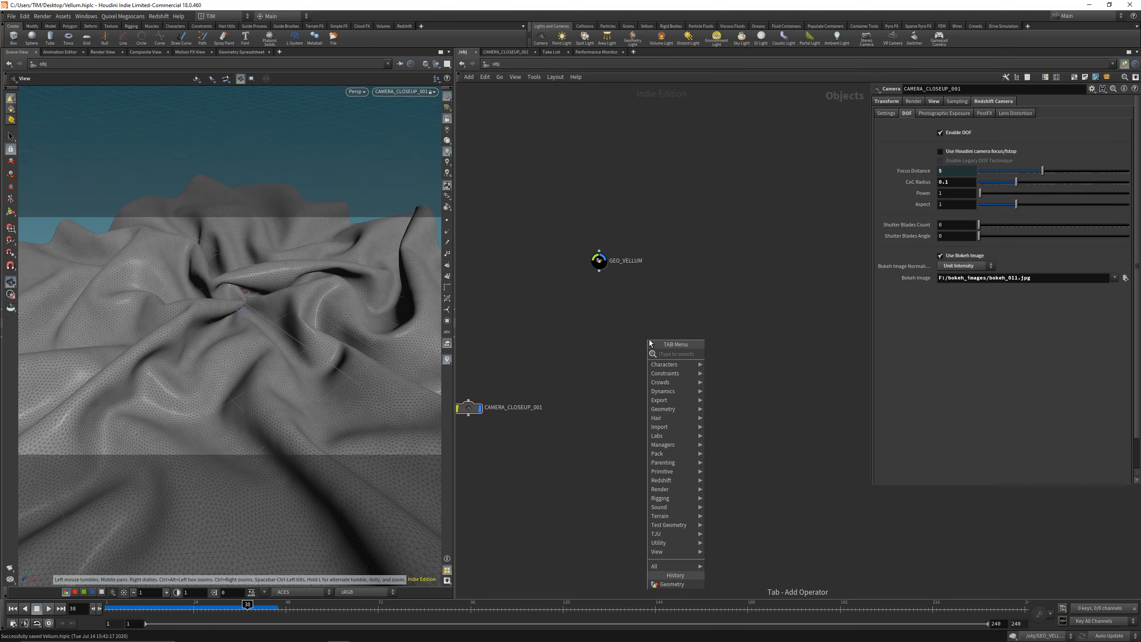
mouse_move(678, 352)
left_click(723, 362)
left_click(718, 358)
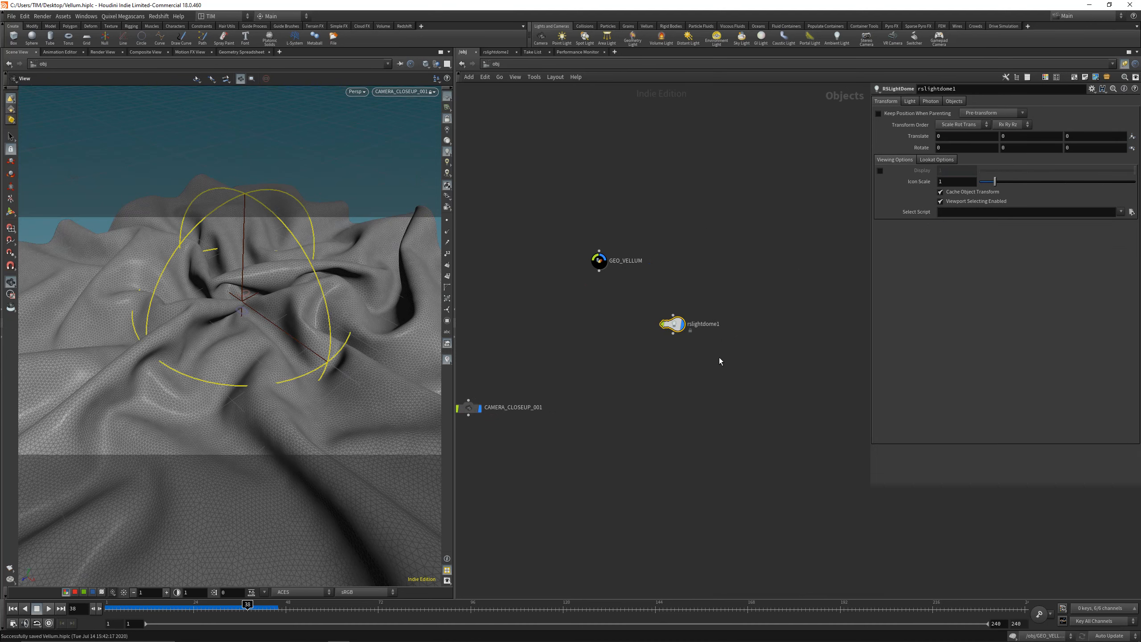
Step: Colour the dome light node orange and rename it RS_LIGHTDOME_01
key("c")
double_click(709, 327)
type("R")
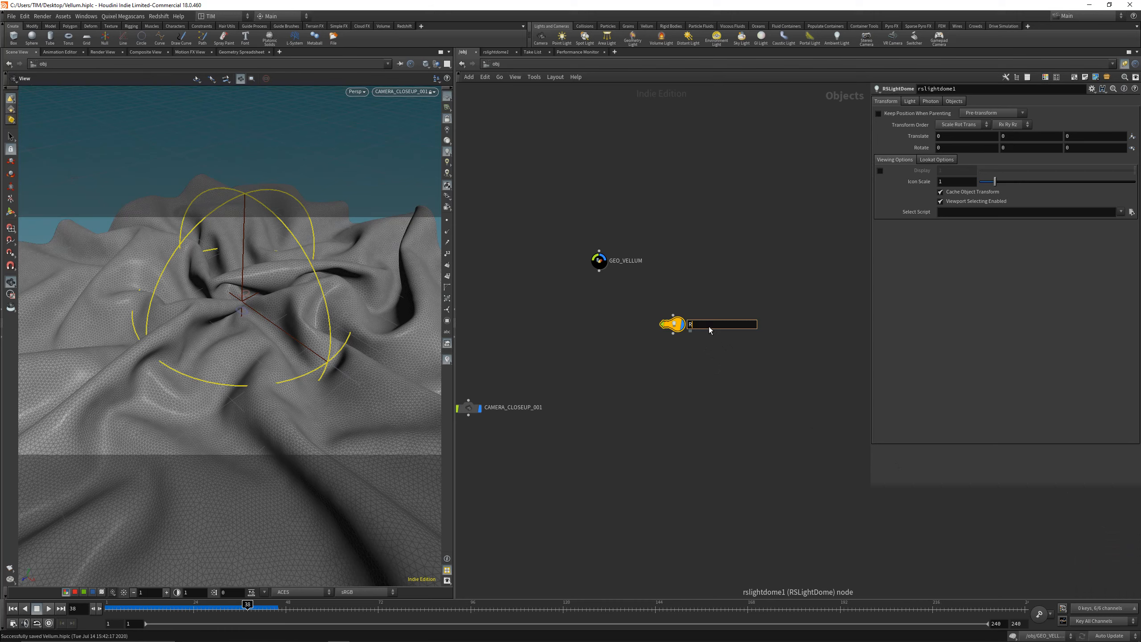
type("S_LIGHTDOI")
type("E_01")
key("Return")
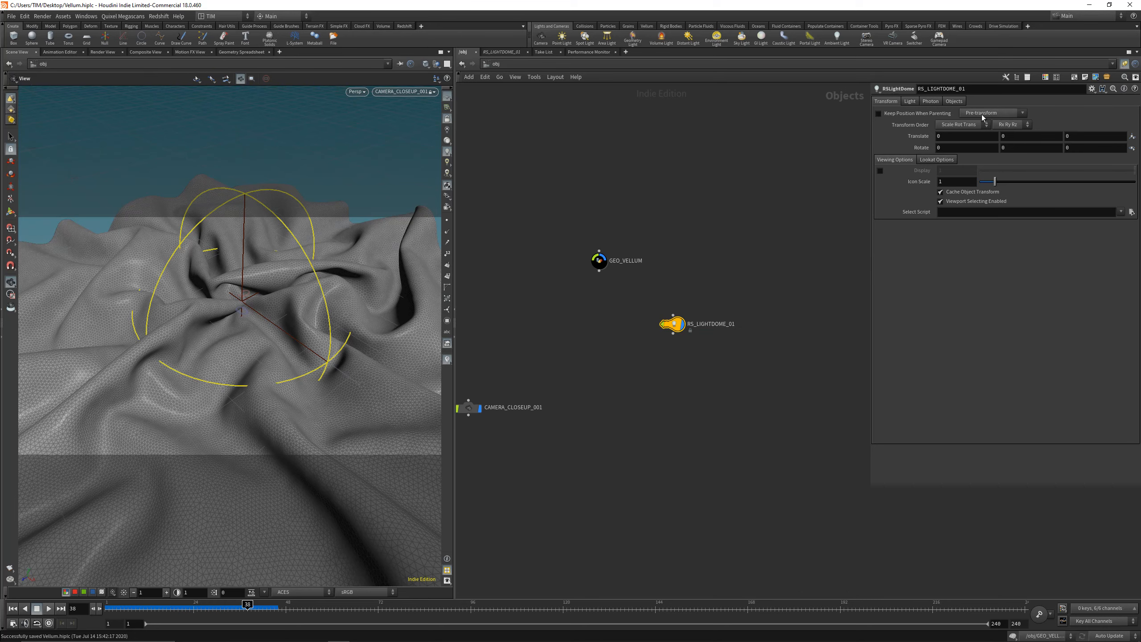
Step: Load a GSG_PRO_STUDIOS_METAL image from E:/HDRI/HDRI_ACES/HDRI_EP_PROSTUDIOSMETAL/HDRIs as the dome light's map
left_click(910, 102)
left_click(1129, 173)
left_click(822, 239)
left_click(821, 255)
double_click(955, 266)
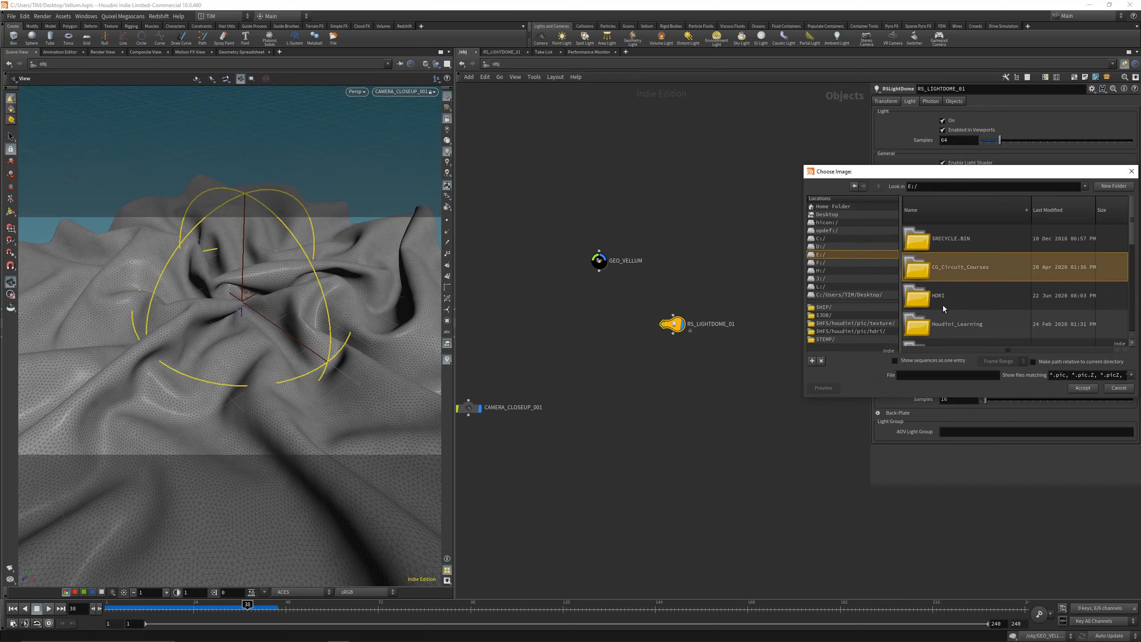
double_click(962, 269)
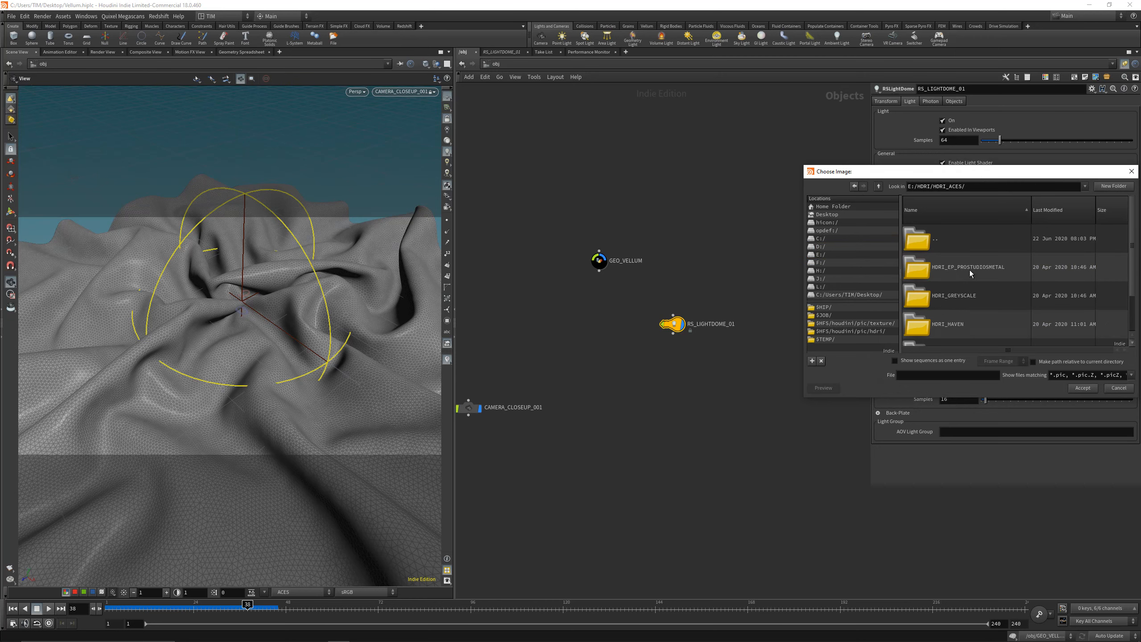
double_click(966, 270)
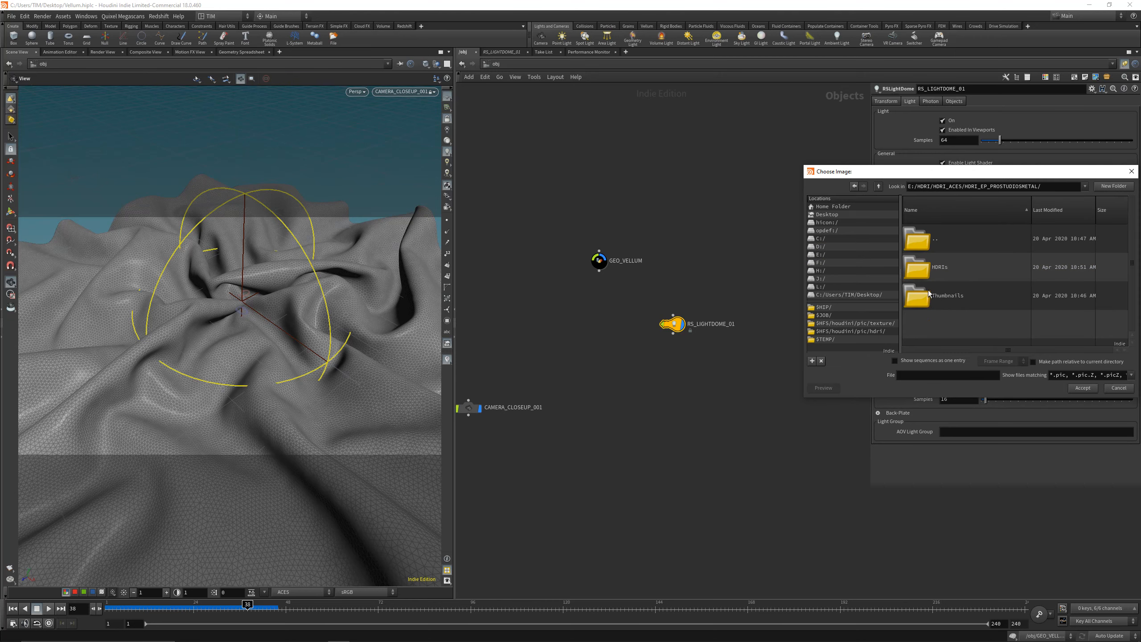
double_click(945, 297)
left_click(982, 300)
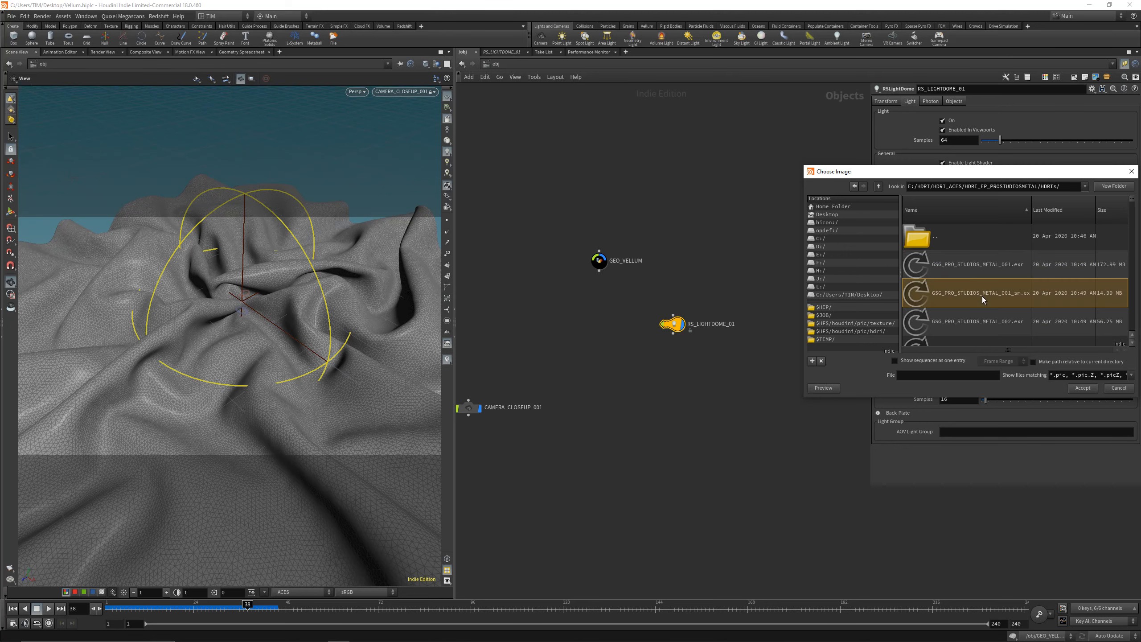
Step: Switch the viewport lighting so the cloth is shaded by the scene light, and move RS_LIGHTDOME_01 lower in the network
left_click_drag(673, 323, 667, 363)
left_click(447, 142)
middle_click_drag(744, 321, 685, 338)
left_click_drag(608, 380, 637, 434)
Step: Add a ROP Network at object level and place it between GEO_VELLUM and RS_LIGHTDOME_01, off to one side
key("Tab")
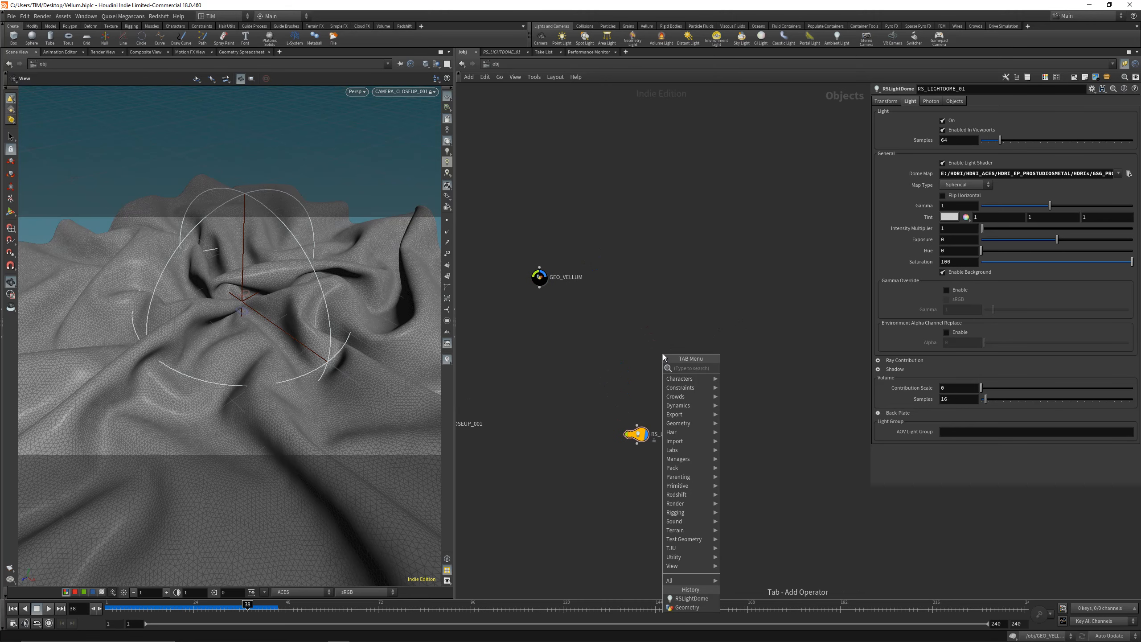
type("r")
left_click(746, 395)
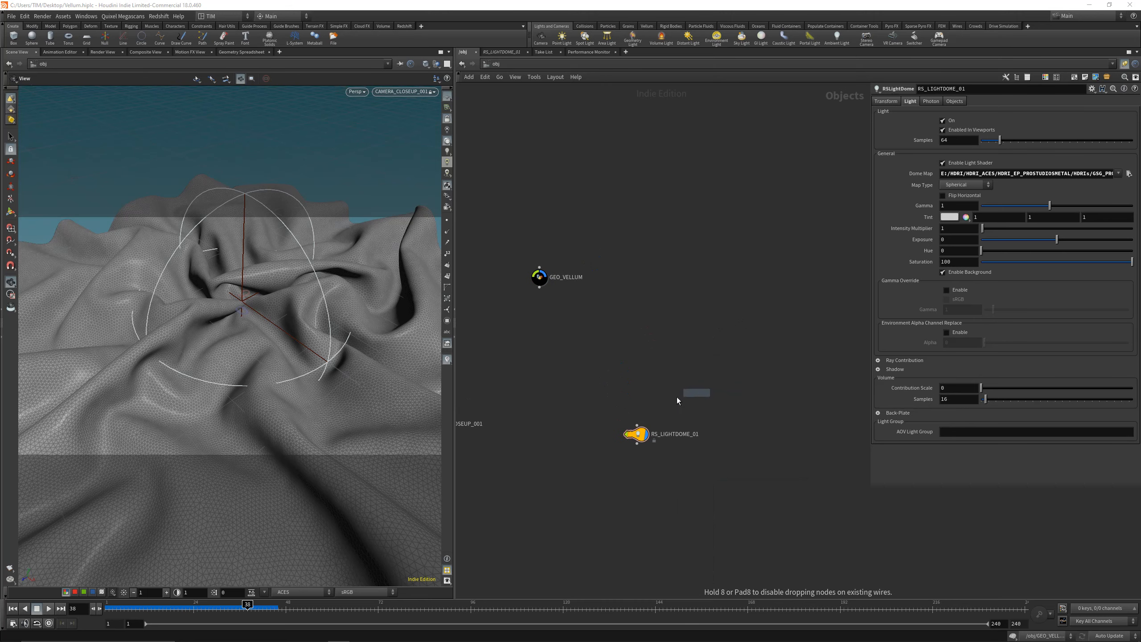
left_click(638, 391)
left_click_drag(638, 394, 703, 342)
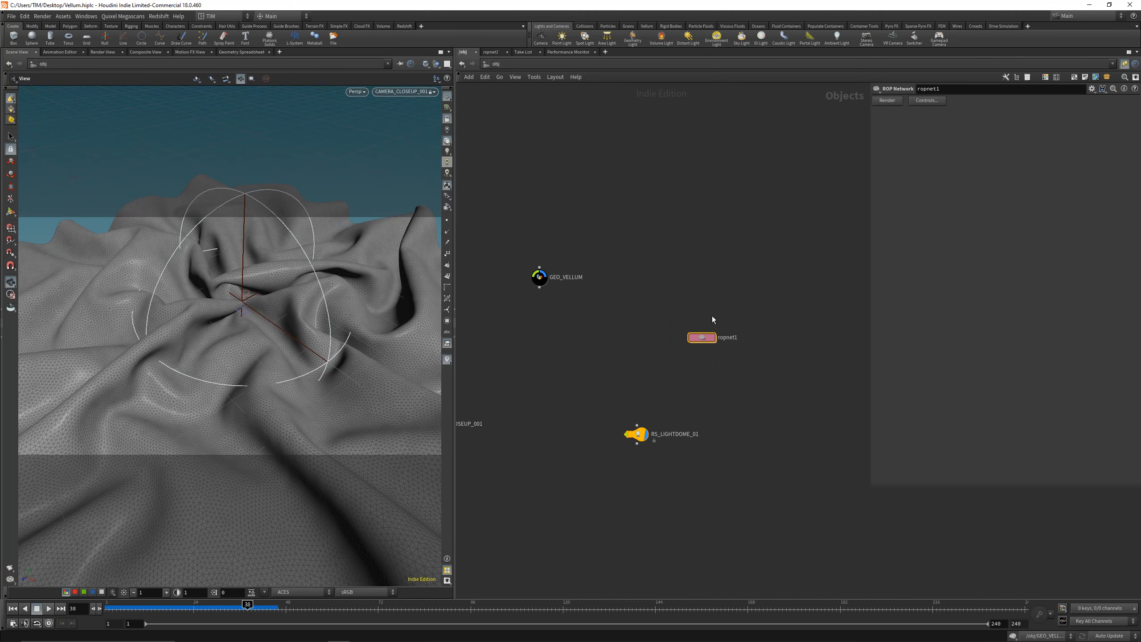
Step: Add a Material Network just above the ROP network node
key("Tab")
type("mat")
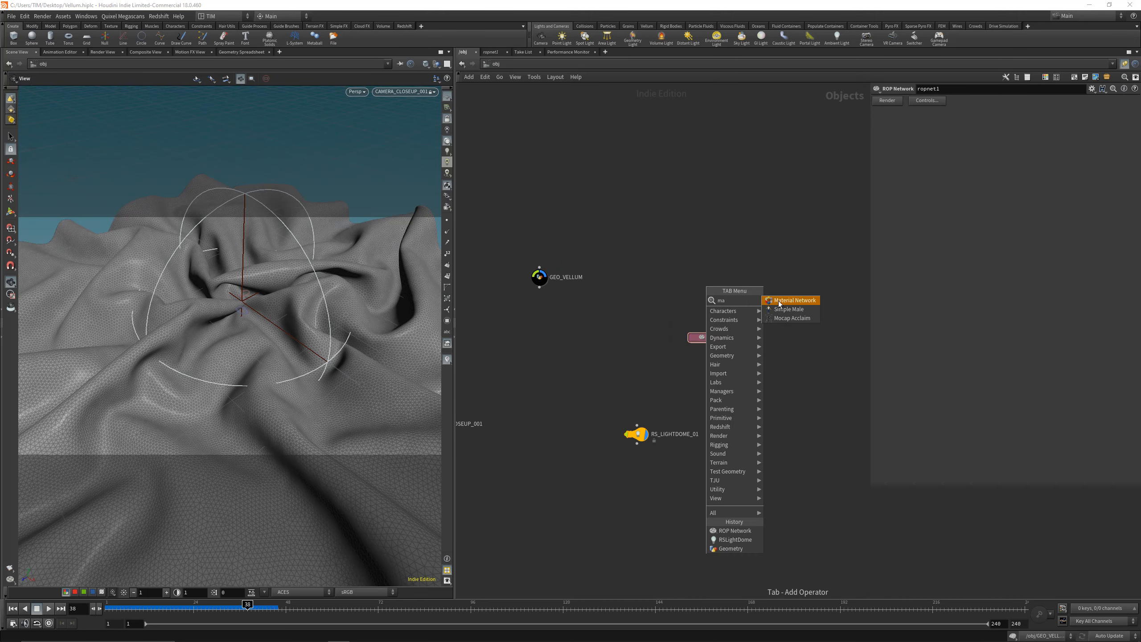
left_click(780, 302)
left_click(702, 314)
Step: Colour the material and ROP network nodes red and tighten the spacing between them
left_click_drag(677, 289, 726, 367)
key("c")
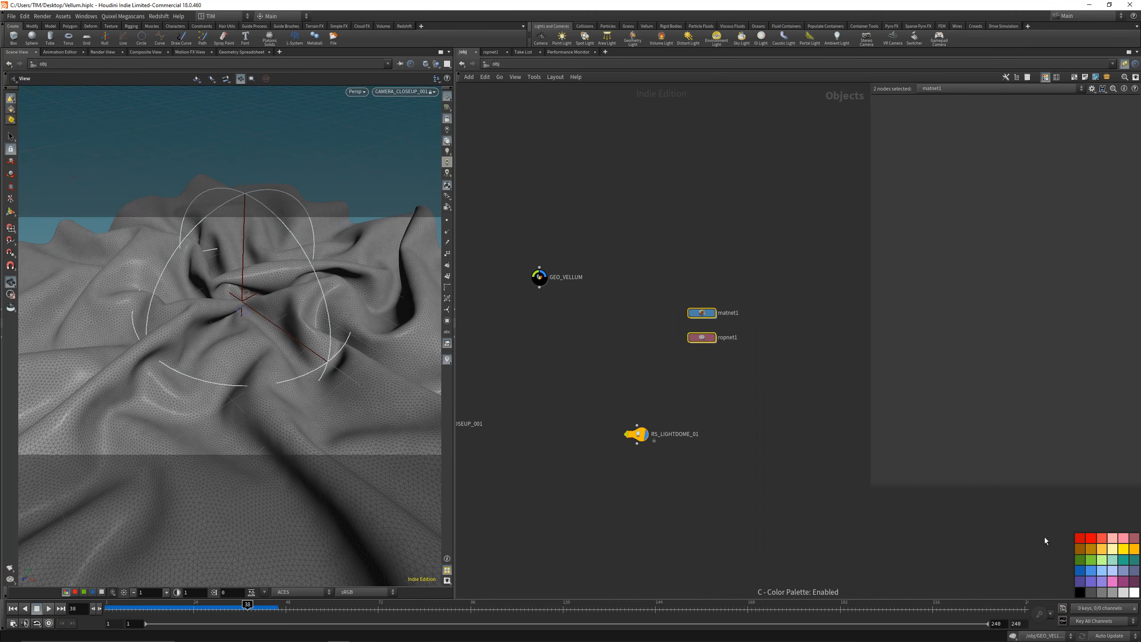
left_click(1092, 538)
key("c")
left_click_drag(702, 313, 702, 320)
Step: Rename the material network RS_MAT and the ROP network RS_OUT
double_click(724, 319)
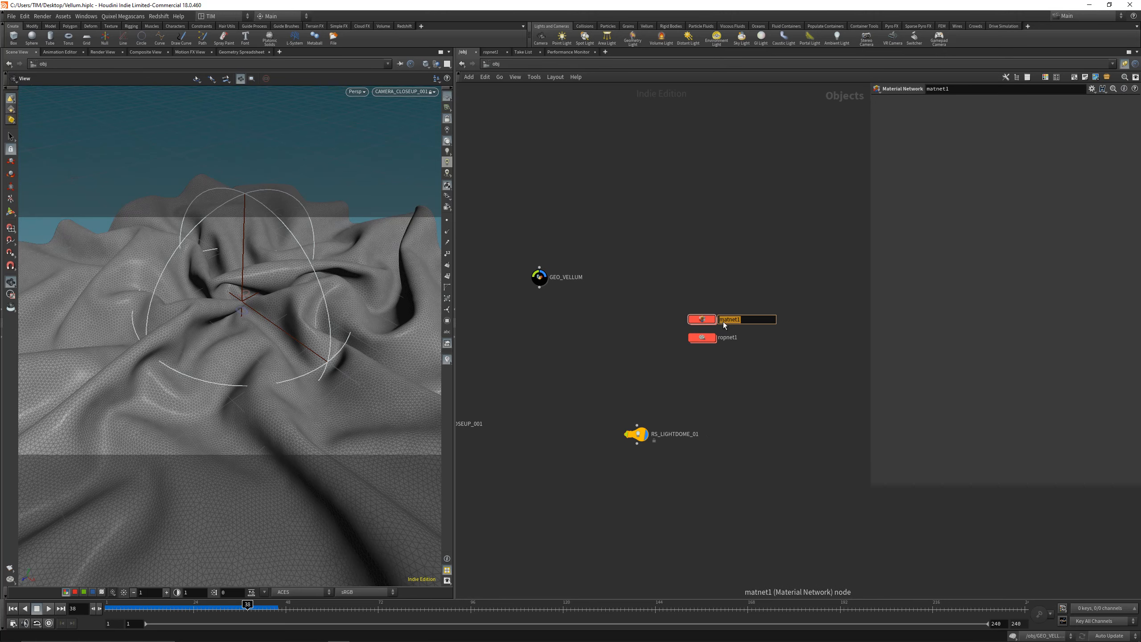
type("RS_MAT")
key("Return")
double_click(728, 337)
type("RS_OP")
key("BackSpace")
type("UT")
key("Return")
Step: Add a Redshift ROP inside RS_OUT and set its render camera to CAMERA_CLOSEUP_001
double_click(692, 337)
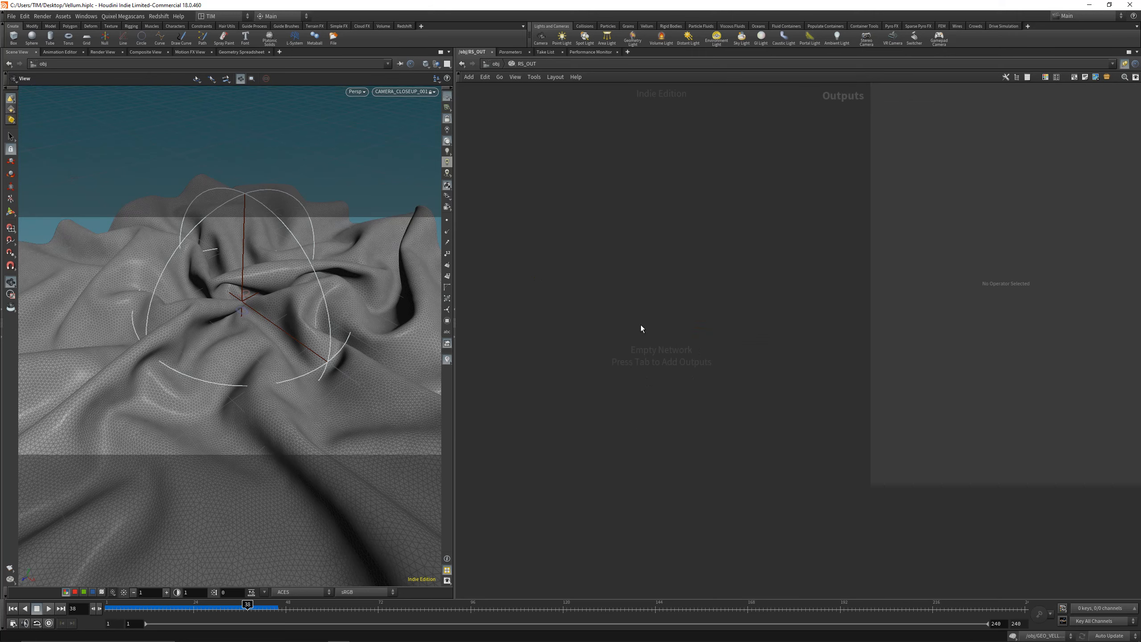
key("Tab")
type("r")
left_click(743, 346)
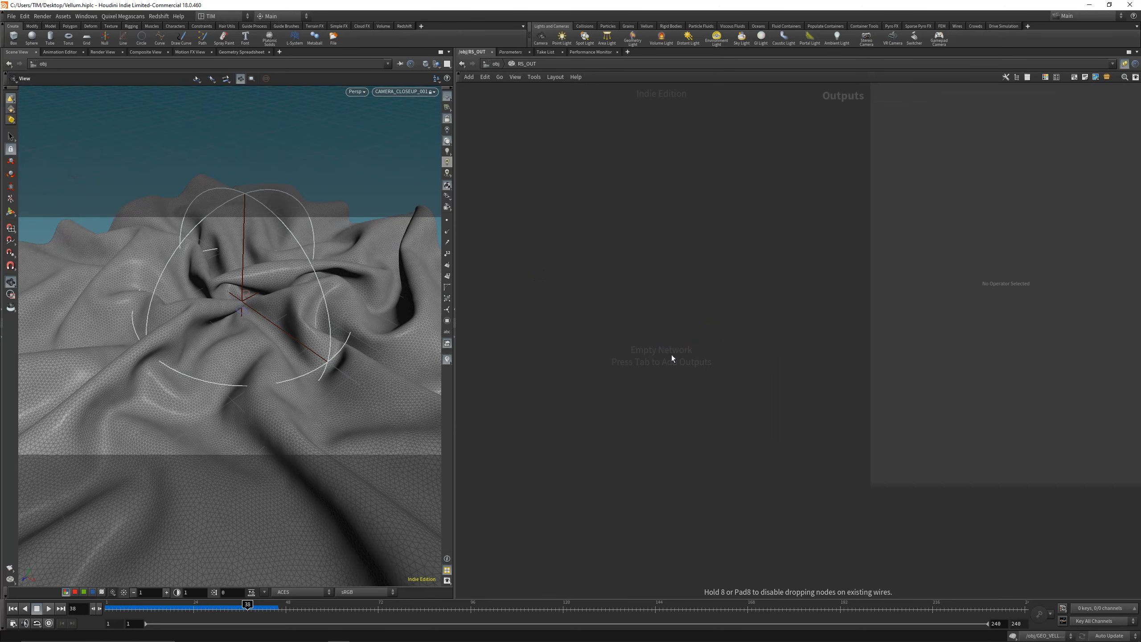
left_click(670, 349)
left_click(1126, 178)
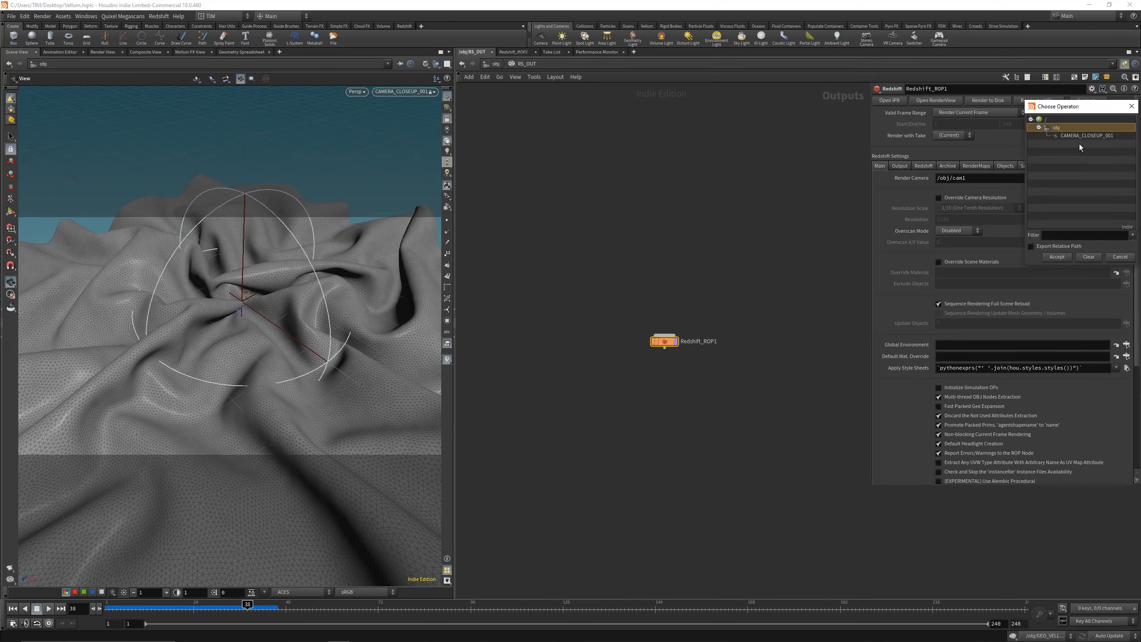
left_click(1080, 136)
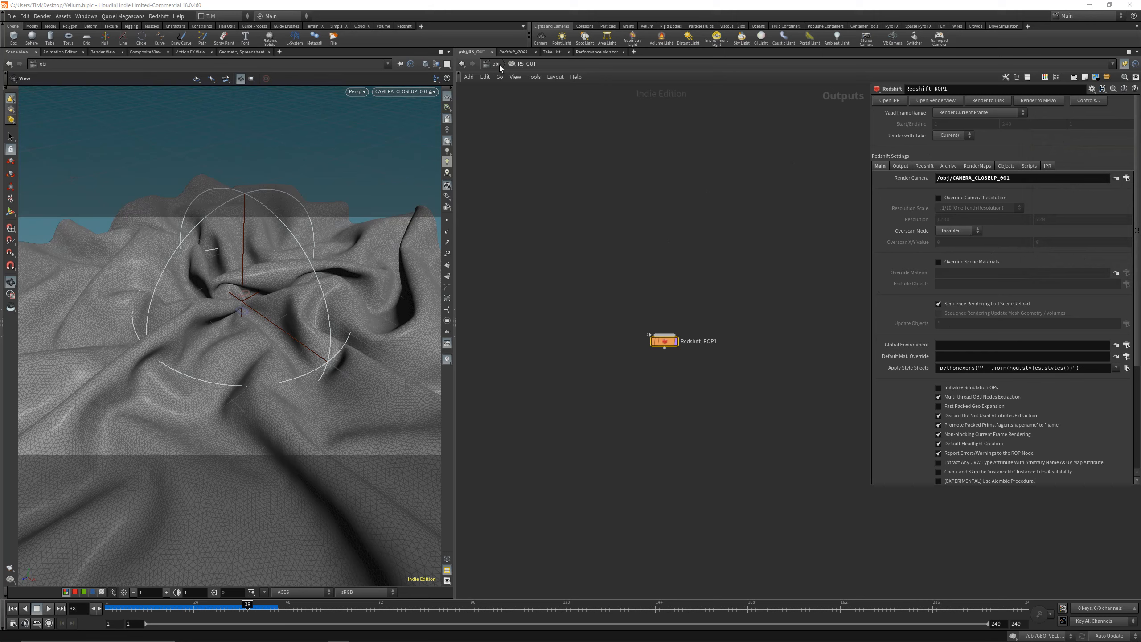
Step: Set both the primary and secondary GI engines of the Redshift ROP to Brute Force
left_click(924, 165)
left_click(989, 179)
left_click(979, 200)
left_click(970, 235)
left_click(968, 213)
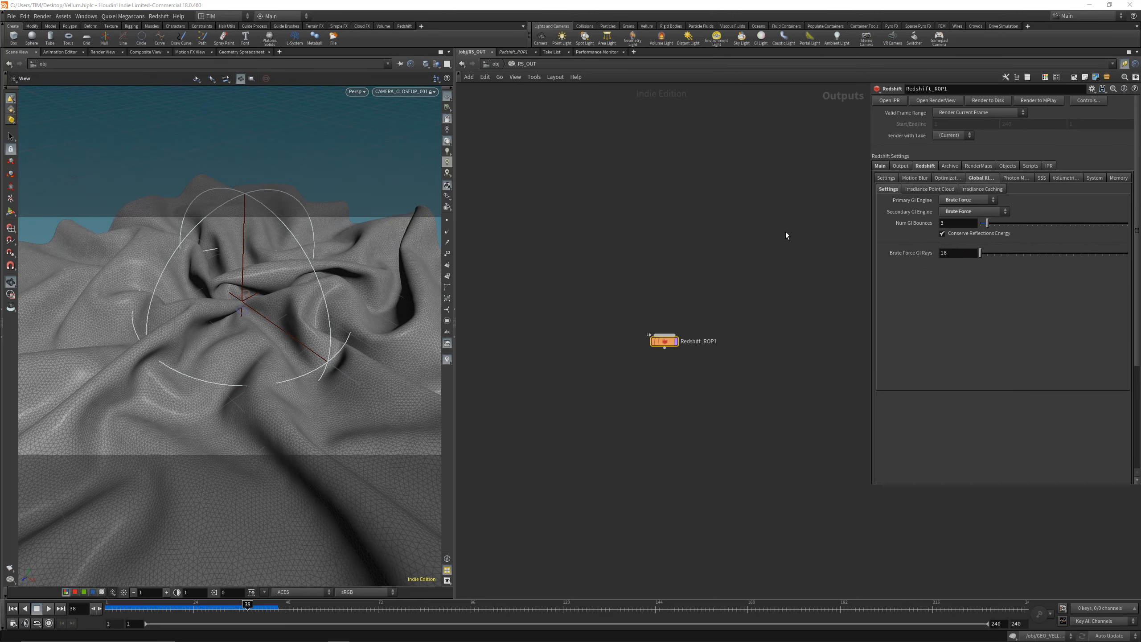
Step: Enable Automatic Sampling and Optix RT on Supported GPUs in the ROP's system settings, then save the scene from object level
left_click(1094, 178)
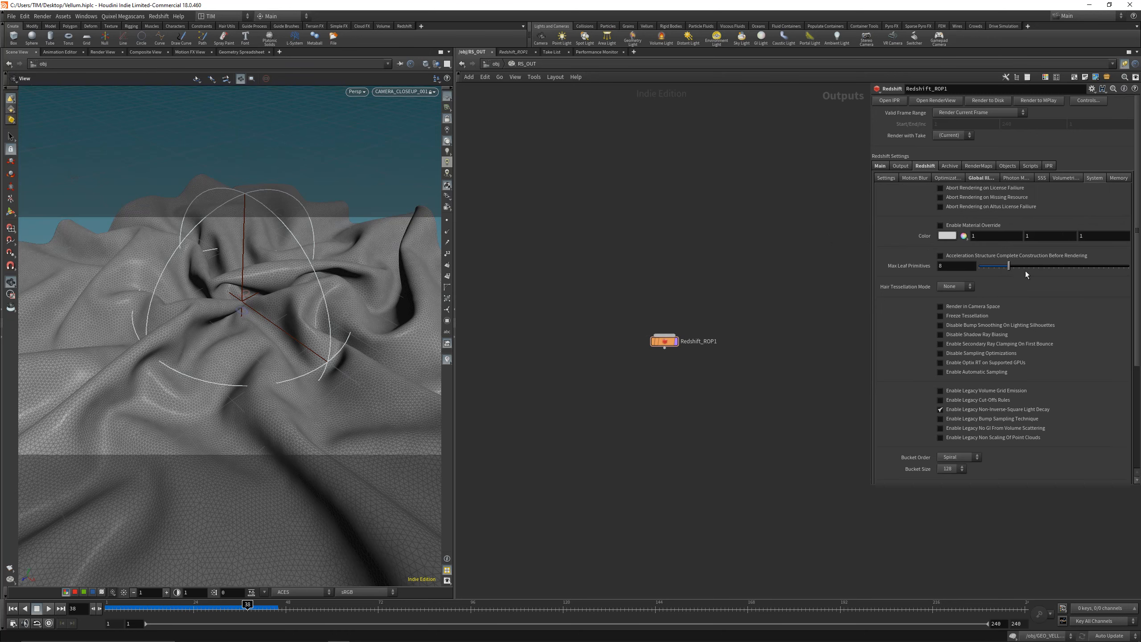
left_click(954, 373)
left_click(973, 362)
left_click(497, 67)
key("ctrl+s")
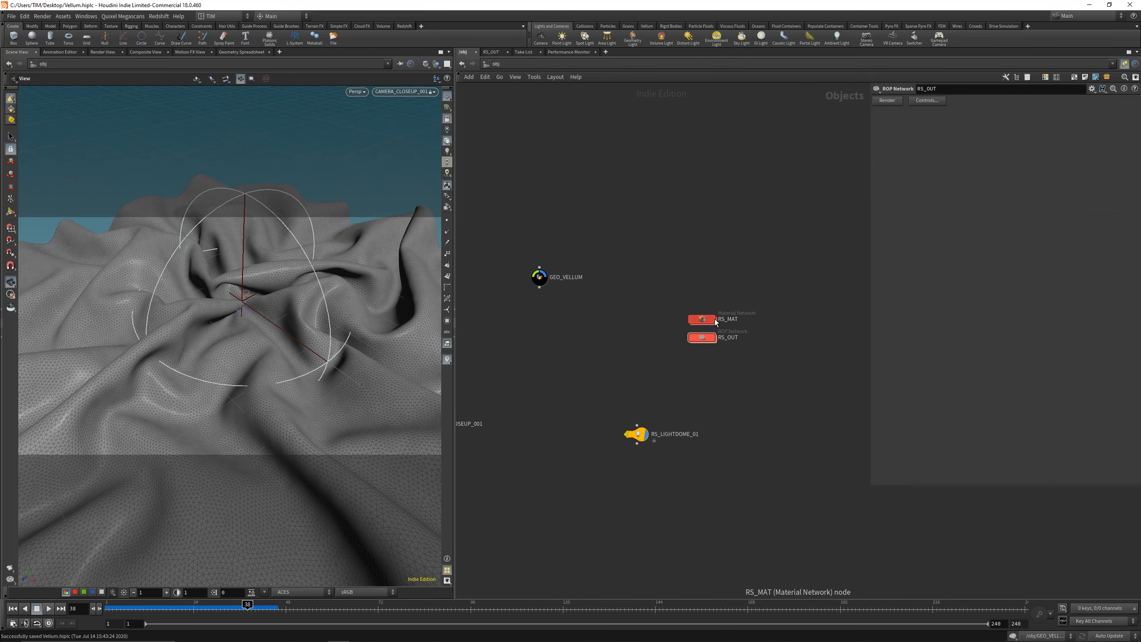
Step: Add an RS Material Builder inside the RS_MAT network
double_click(710, 320)
key("Tab")
type("rsma")
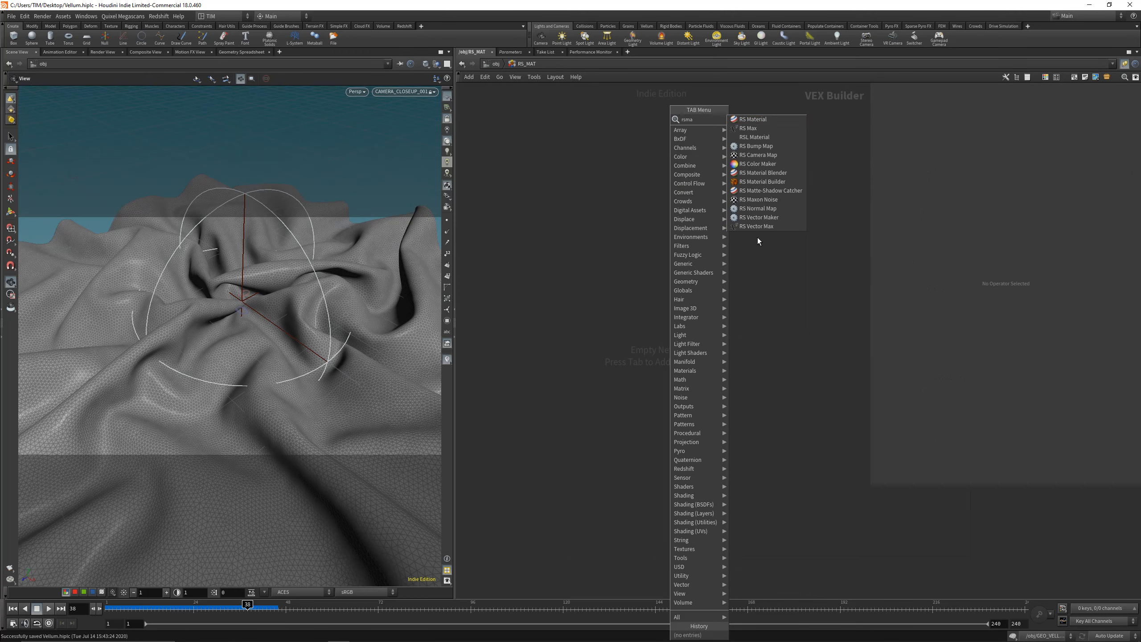
left_click(770, 181)
left_click(624, 362)
Step: Rename the material builder RS_MAT_CLOTH
double_click(619, 351)
key("ctrl+a")
type("RS")
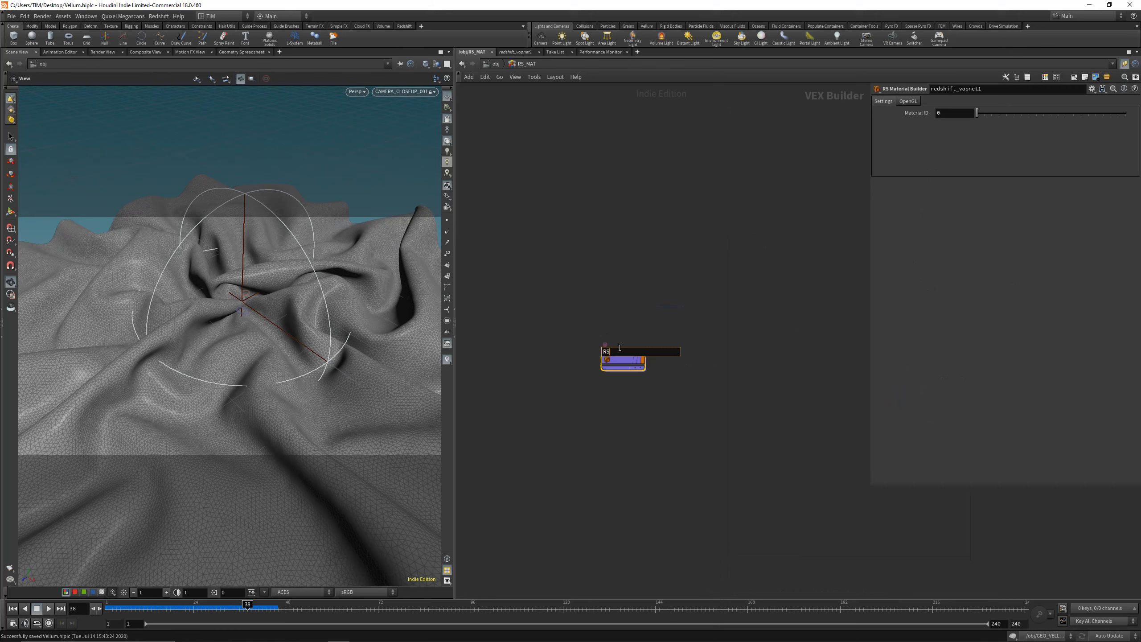
type("_MAT_CLOTH")
key("Return")
Step: Lay out the nodes inside RS_MAT_CLOTH, set Material1's diffuse colour to white and save the scene
double_click(626, 363)
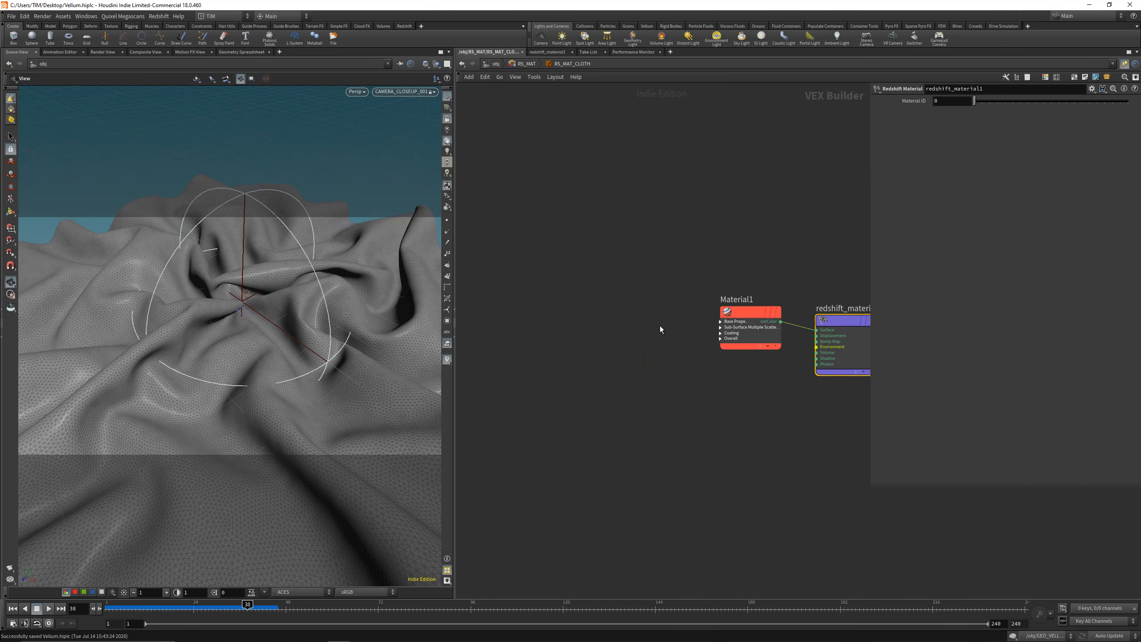
left_click(745, 323)
key("l")
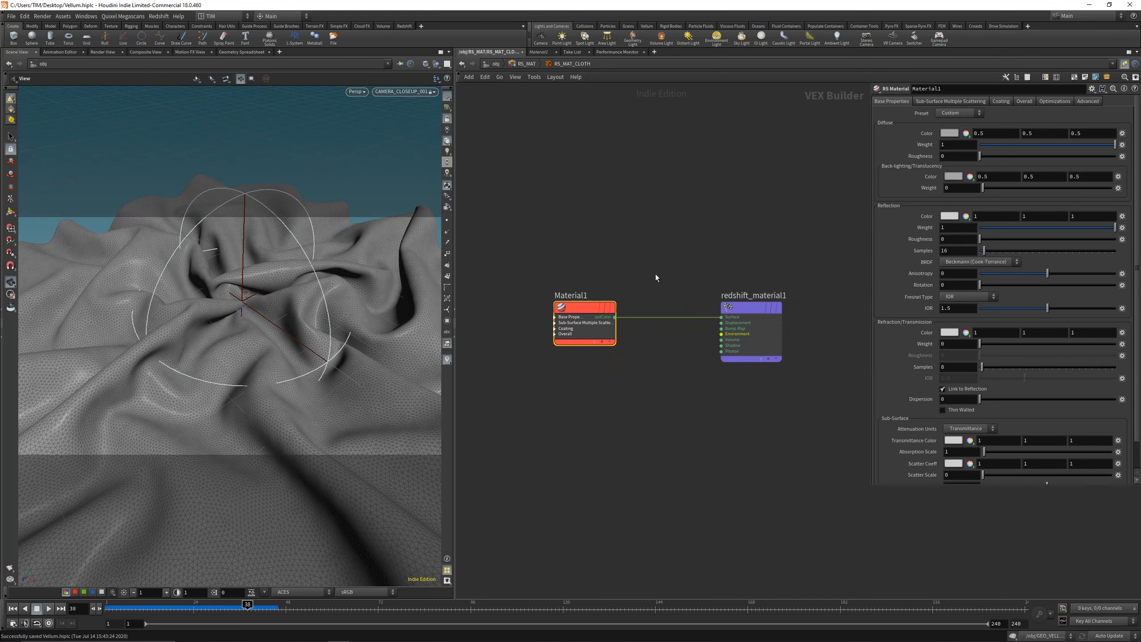
right_click(949, 134)
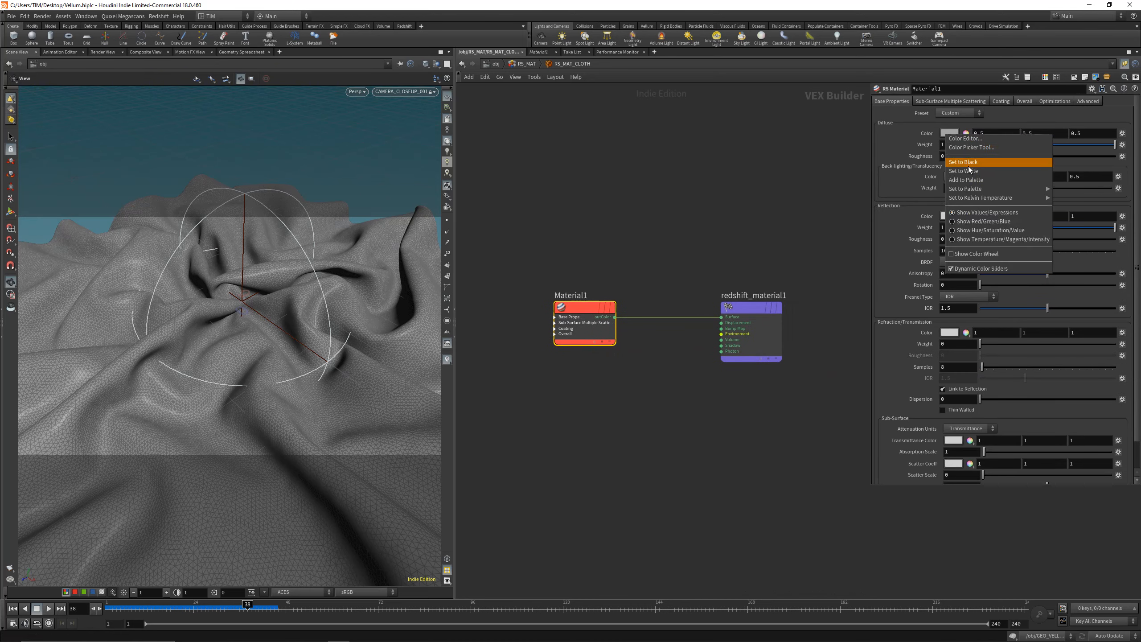
left_click(969, 170)
key("ctrl+s")
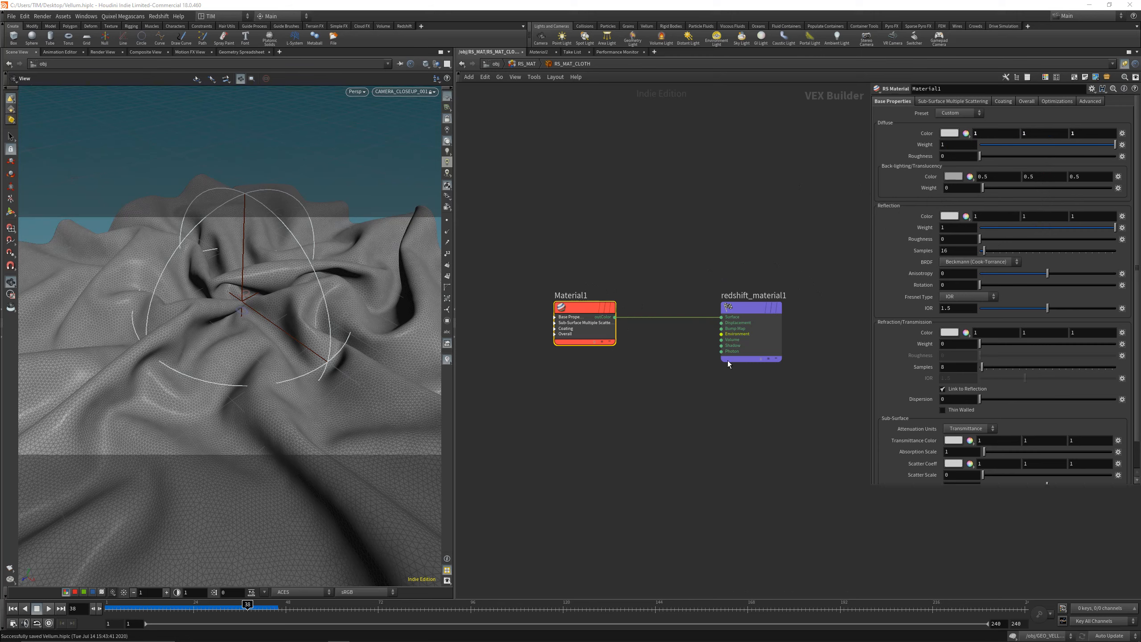
Step: Add a Material node inside GEO_VELLUM, directly below OUT_CLOTH
key("u")
key("u")
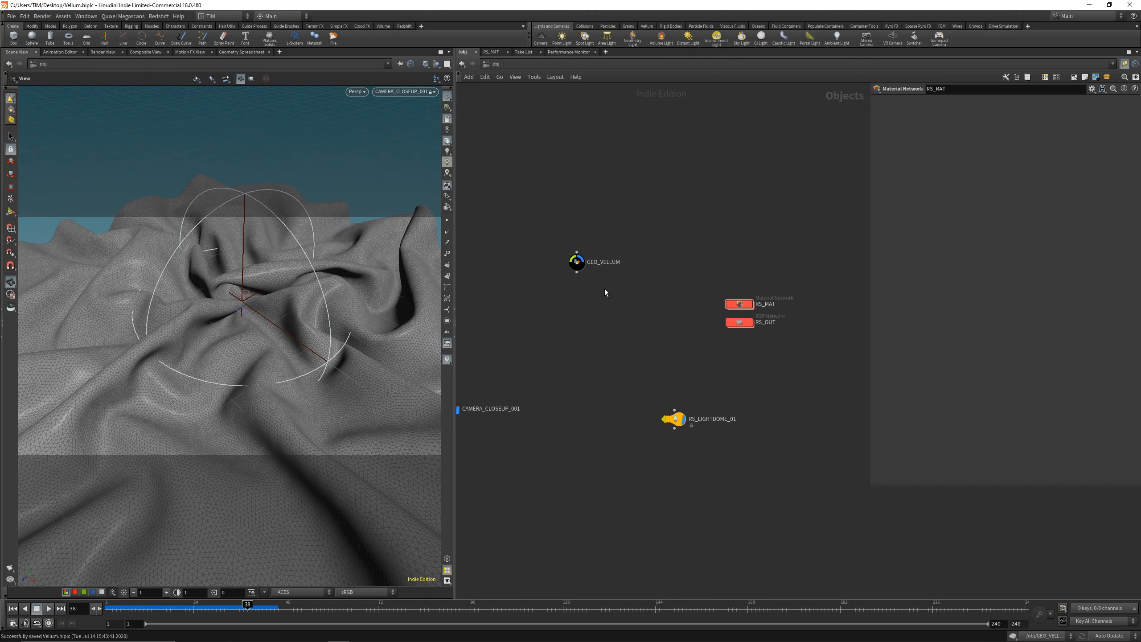
double_click(578, 268)
key("Tab")
type("ma")
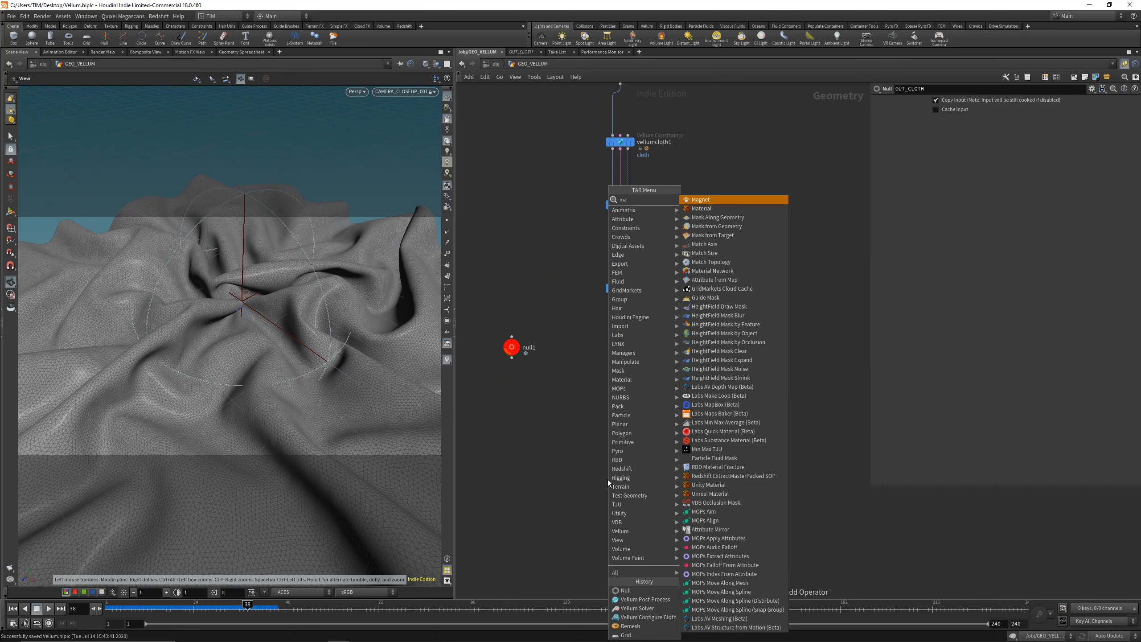
key("Down")
key("Return")
left_click(620, 410)
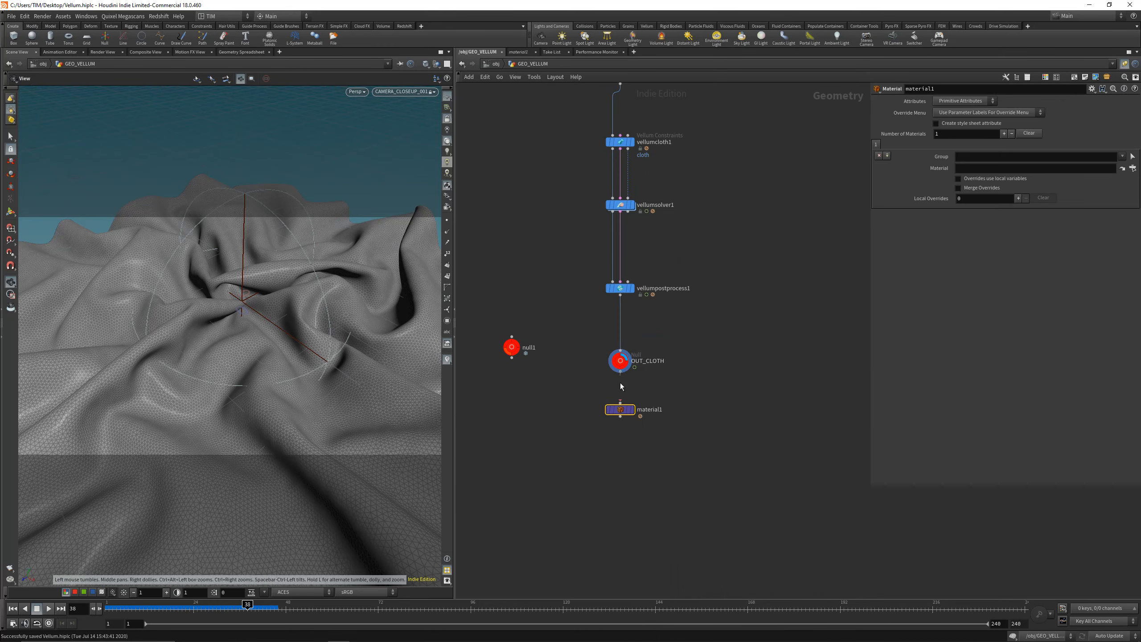
Step: Rename the new Material node RS_MAT, with it connected to OUT_CLOTH and set as the displayed node
double_click(650, 410)
type("RS_MAT")
key("Return")
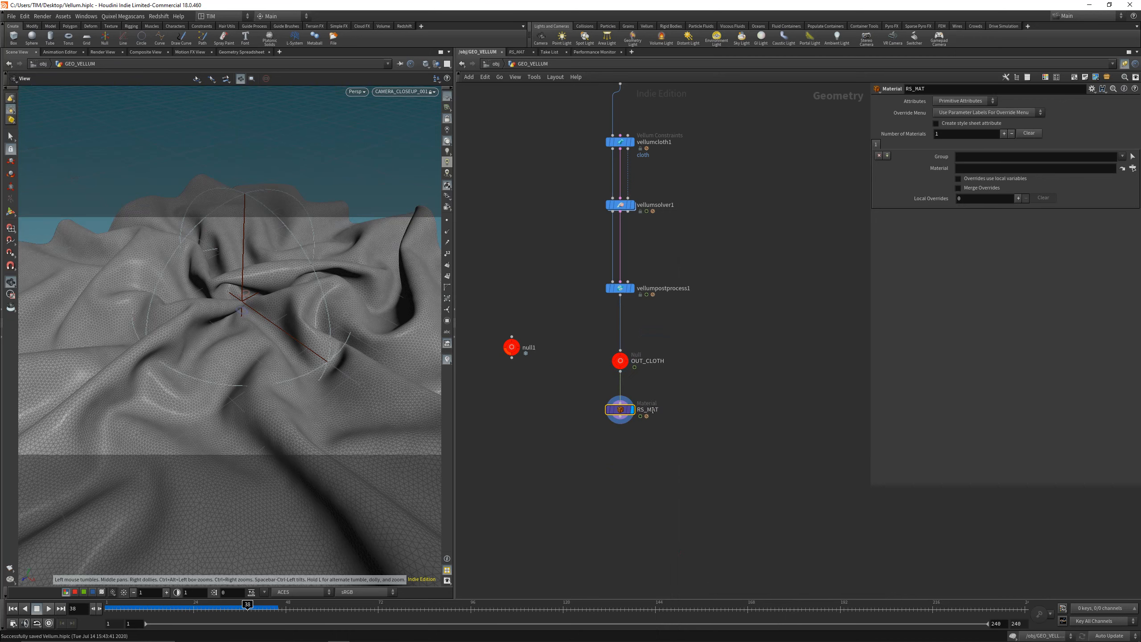
left_click(533, 432)
left_click(1133, 169)
left_click(1048, 145)
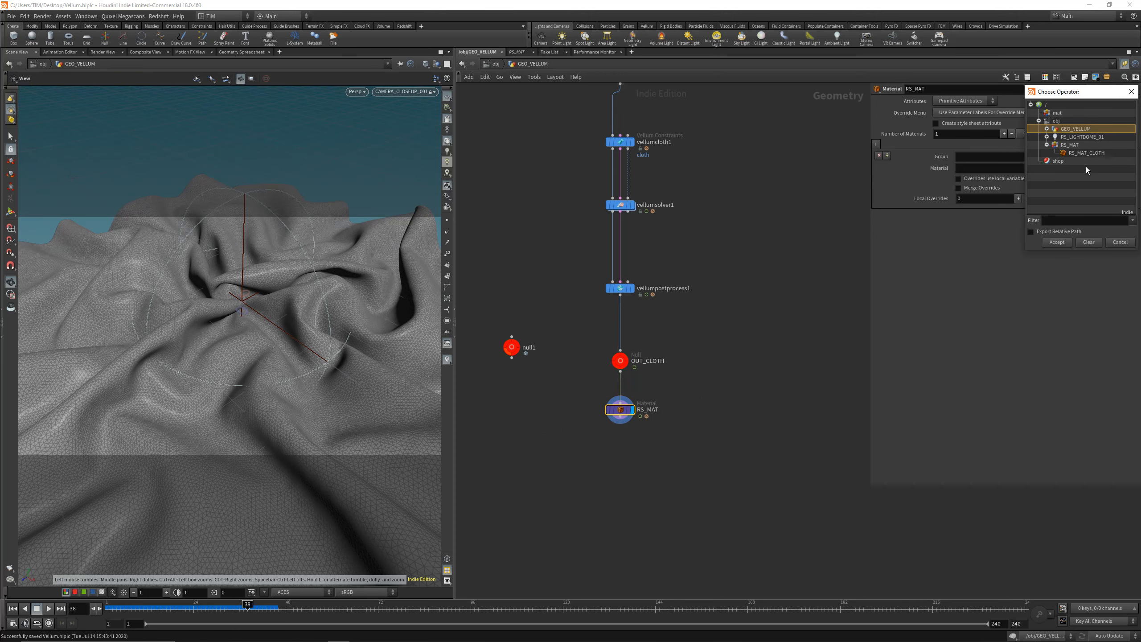
left_click(1086, 153)
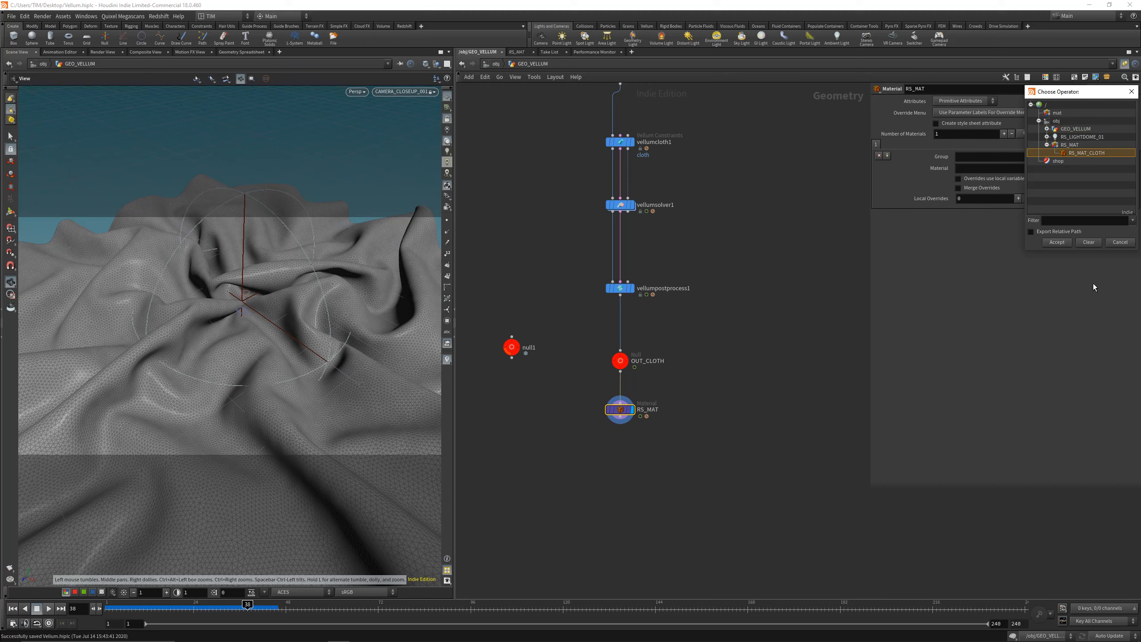
left_click(1119, 243)
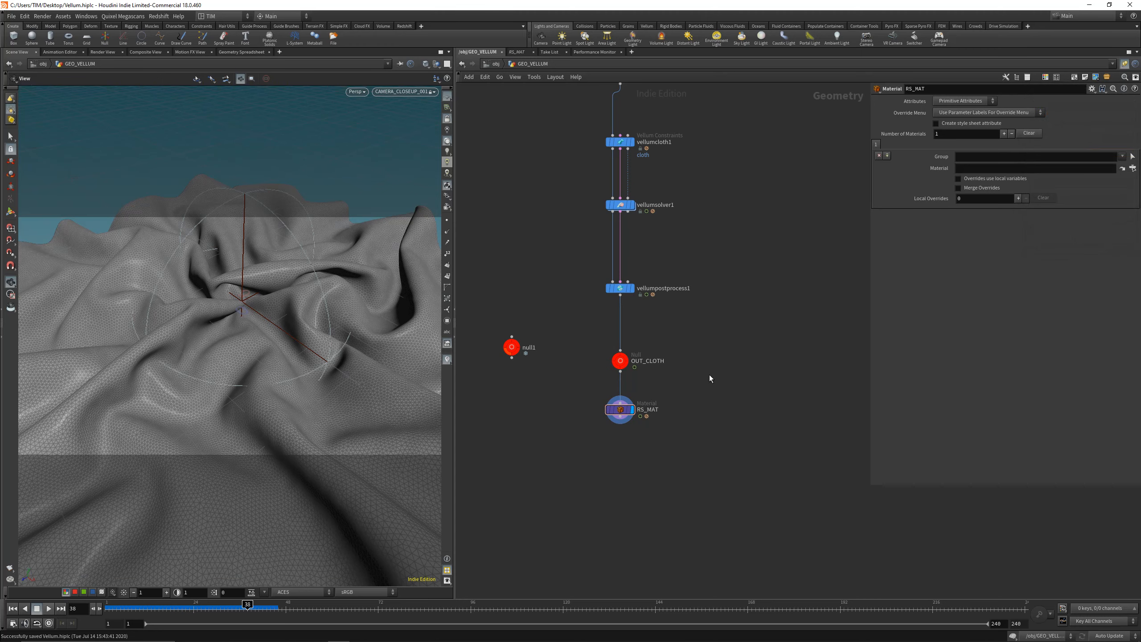
Step: Assign RS_MAT_CLOTH from the scene tree to the Material node, save the scene and return to object level
key("shift+w")
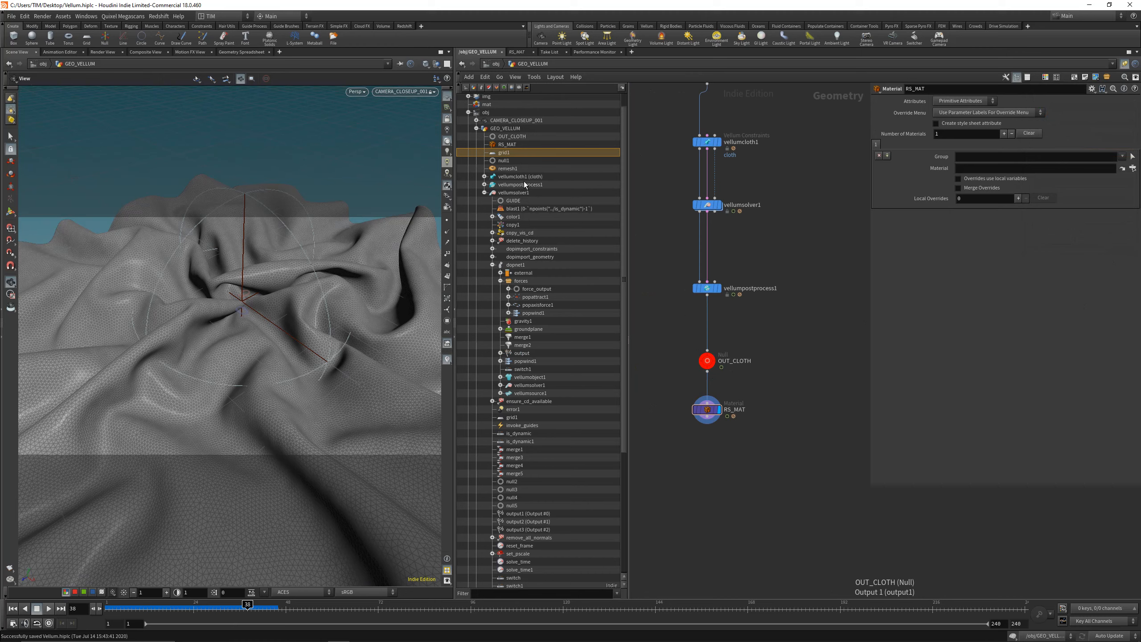
scroll(535, 334, "up", 2)
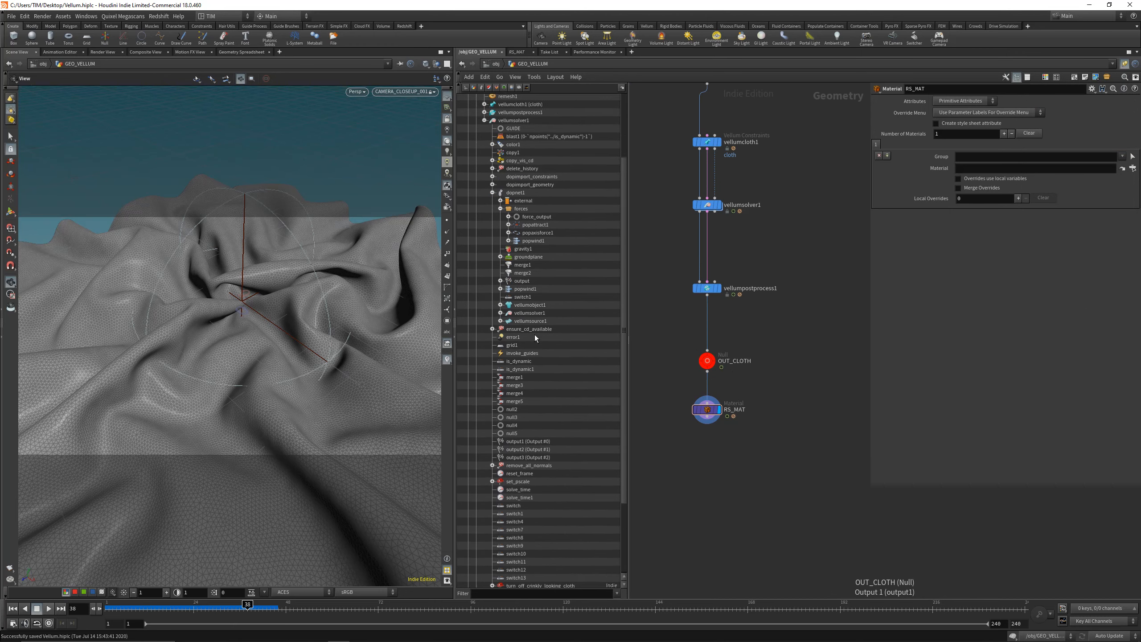
left_click(484, 209)
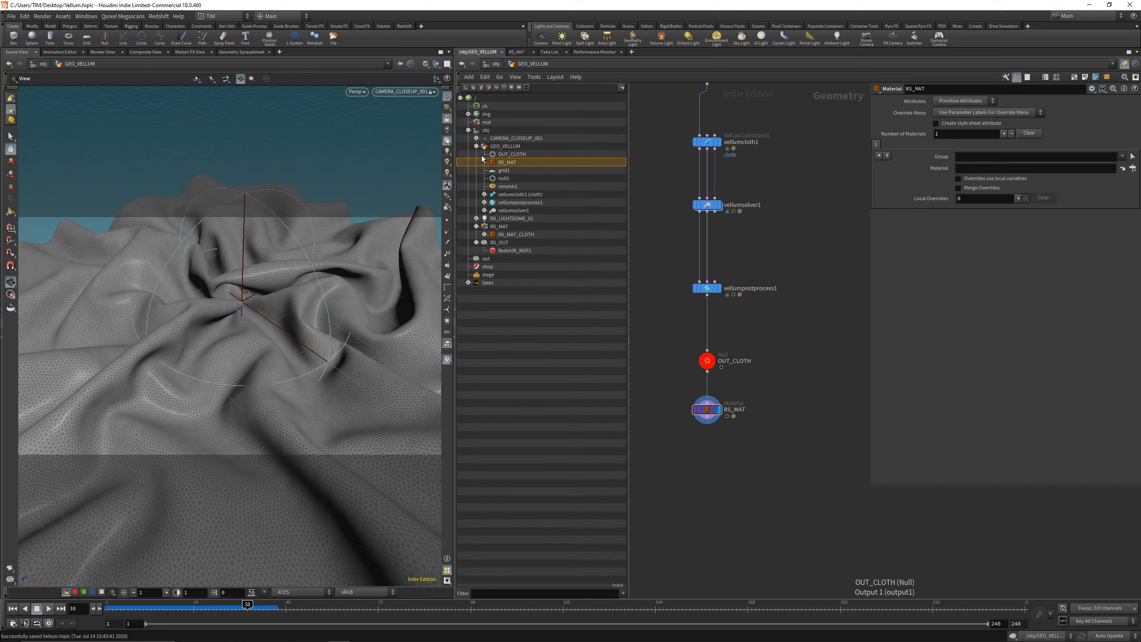
left_click_drag(502, 238, 970, 168)
key("shift+w")
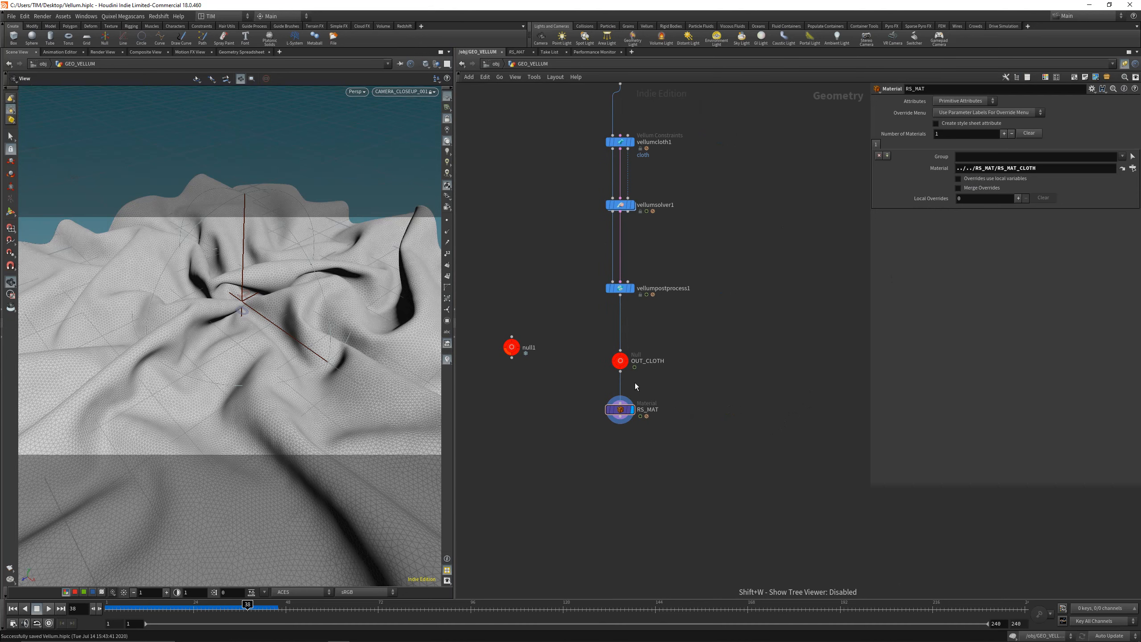
key("ctrl+s")
left_click(490, 66)
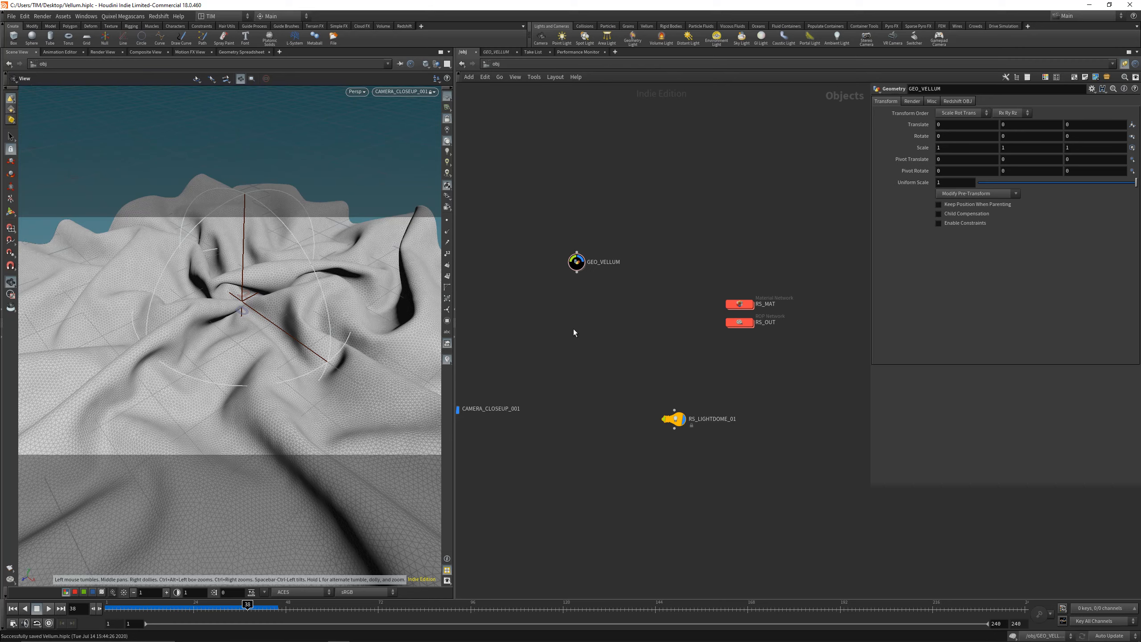
Step: Start a render in the Redshift Render View and set its view transfer to Rec.709 (ACES)
key("alt+r")
left_click_drag(139, 47, 198, 119)
scroll(395, 269, "down", 7)
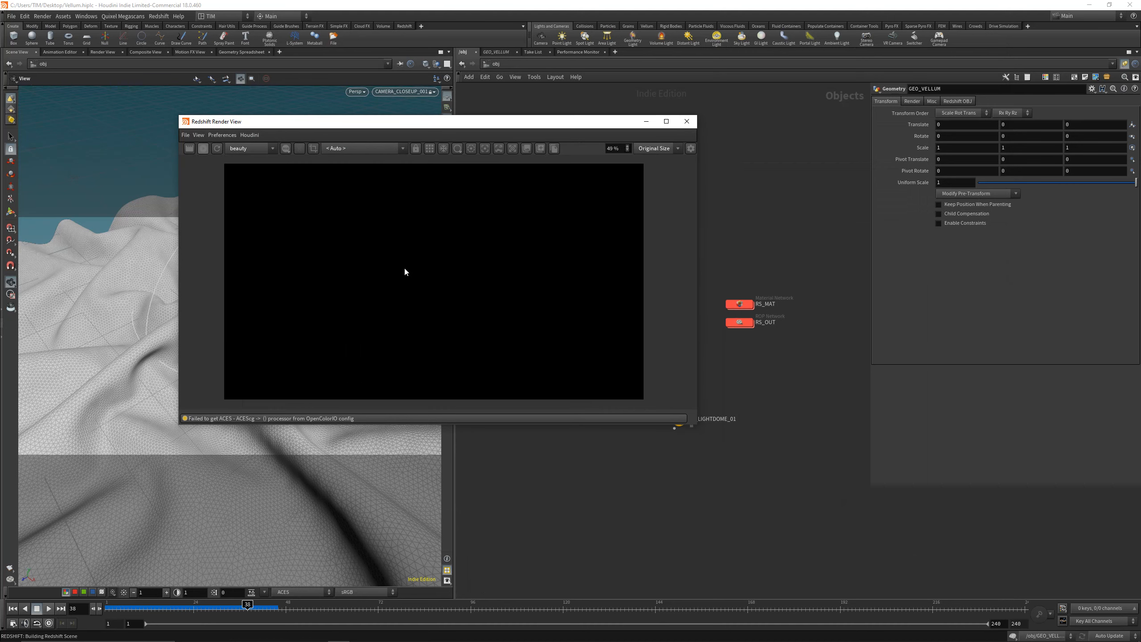
left_click(691, 148)
left_click(642, 272)
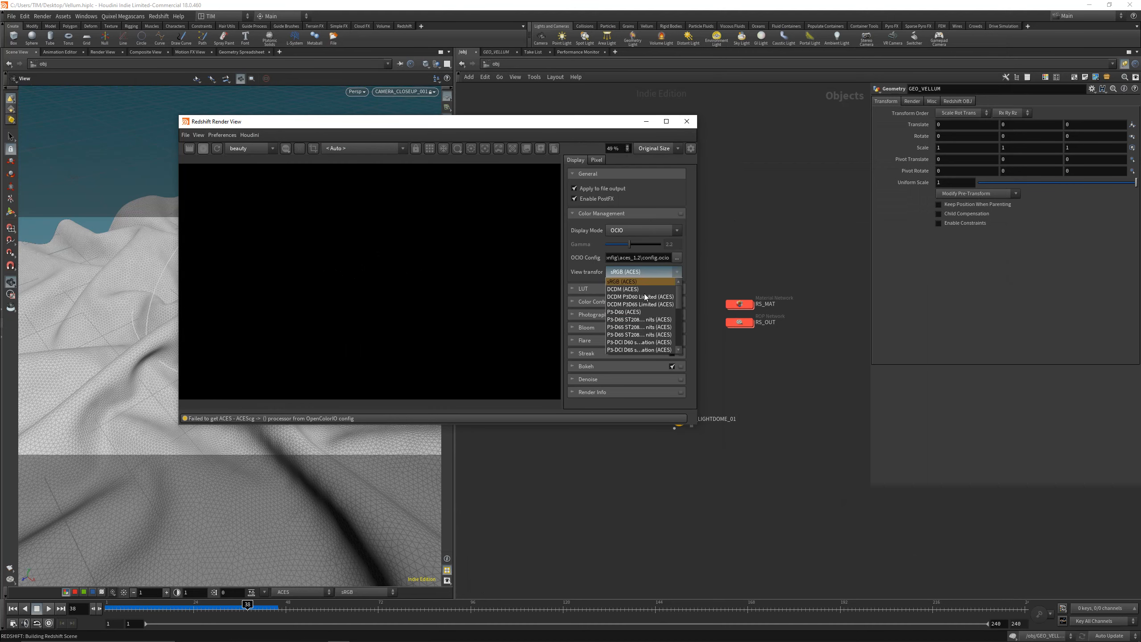
left_click(639, 320)
left_click_drag(698, 425, 771, 495)
Step: Set the camera's focus distance by picking the folds near the centre of the cloth in the render
left_click(198, 135)
left_click(220, 273)
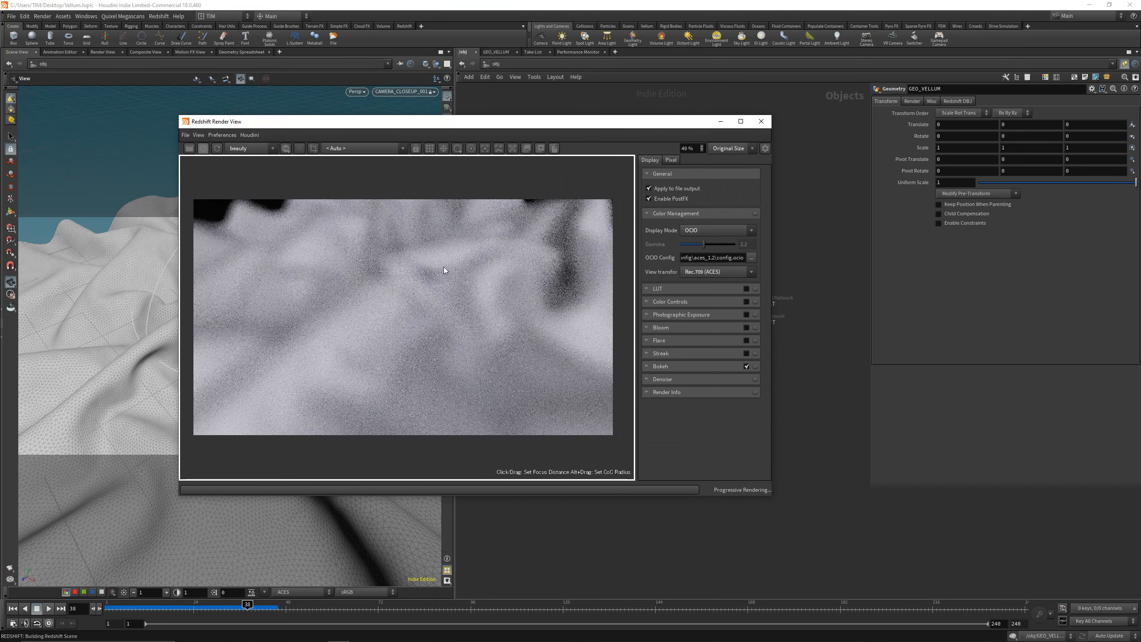
left_click(406, 298)
left_click(390, 313)
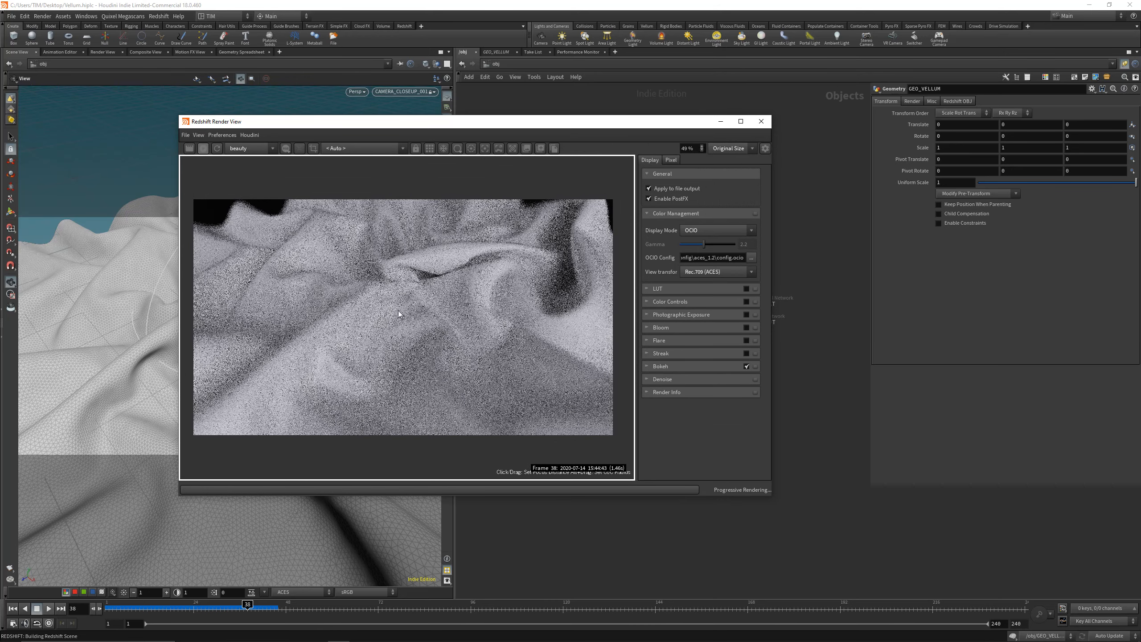
left_click(489, 150)
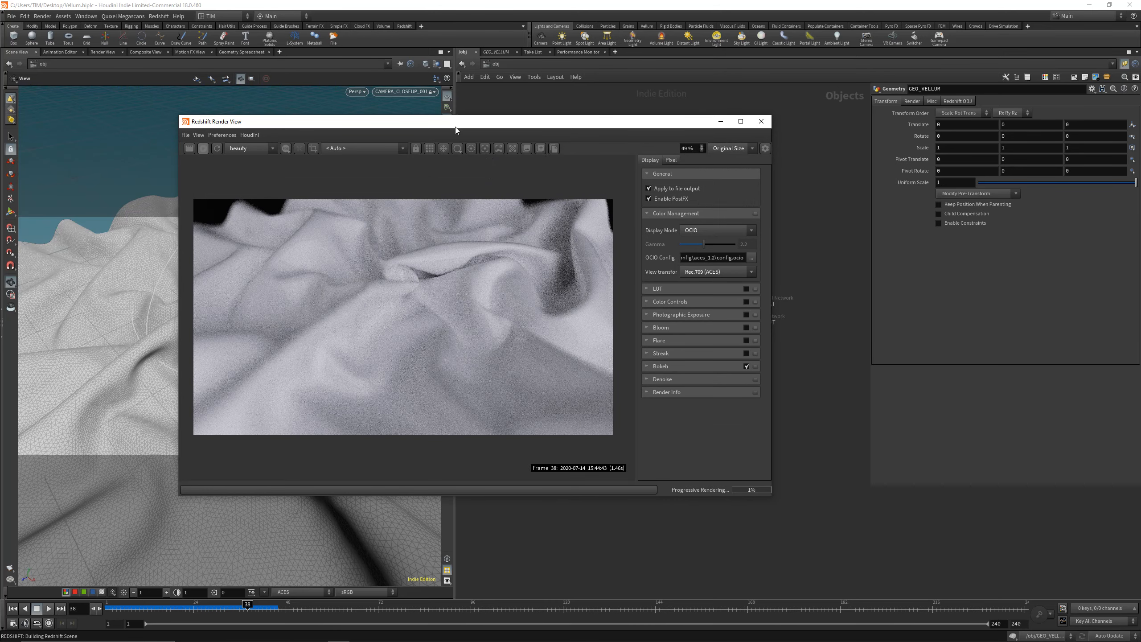
Step: Disable the background of the dome light RS_LIGHTDOME_01 so the HDRI is hidden behind the cloth
left_click_drag(454, 126, 649, 119)
left_click_drag(373, 106, 454, 193)
left_click_drag(652, 206, 769, 209)
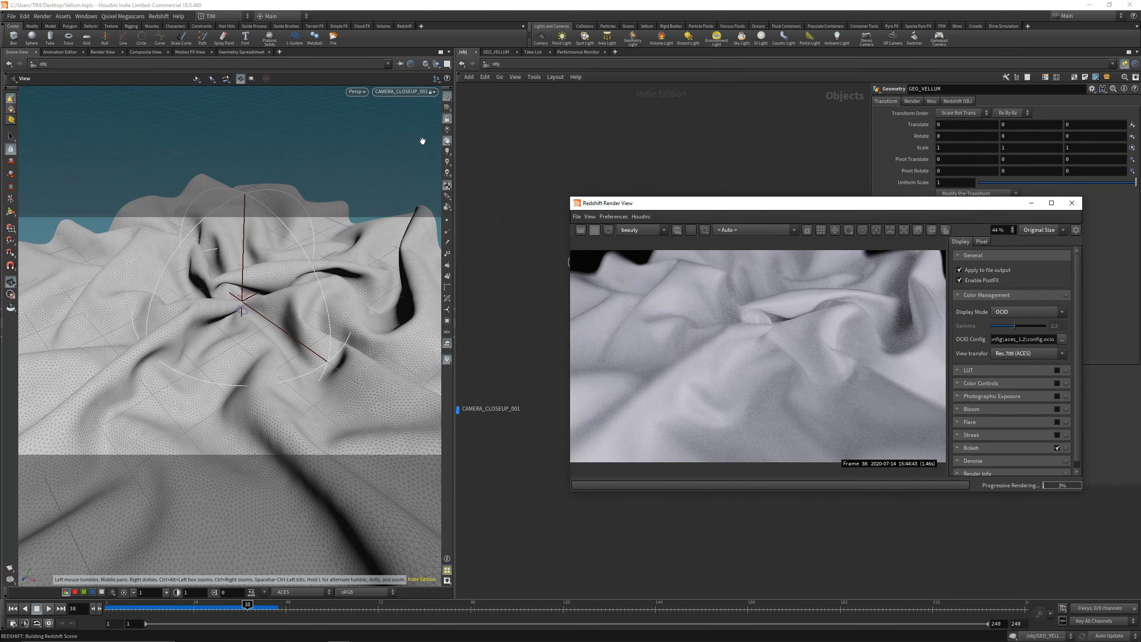
left_click_drag(263, 318, 262, 279)
right_click_drag(261, 279, 246, 314)
middle_click_drag(246, 314, 261, 337)
mouse_move(262, 337)
left_mouse_down()
mouse_move(265, 320)
mouse_move(256, 335)
left_mouse_up()
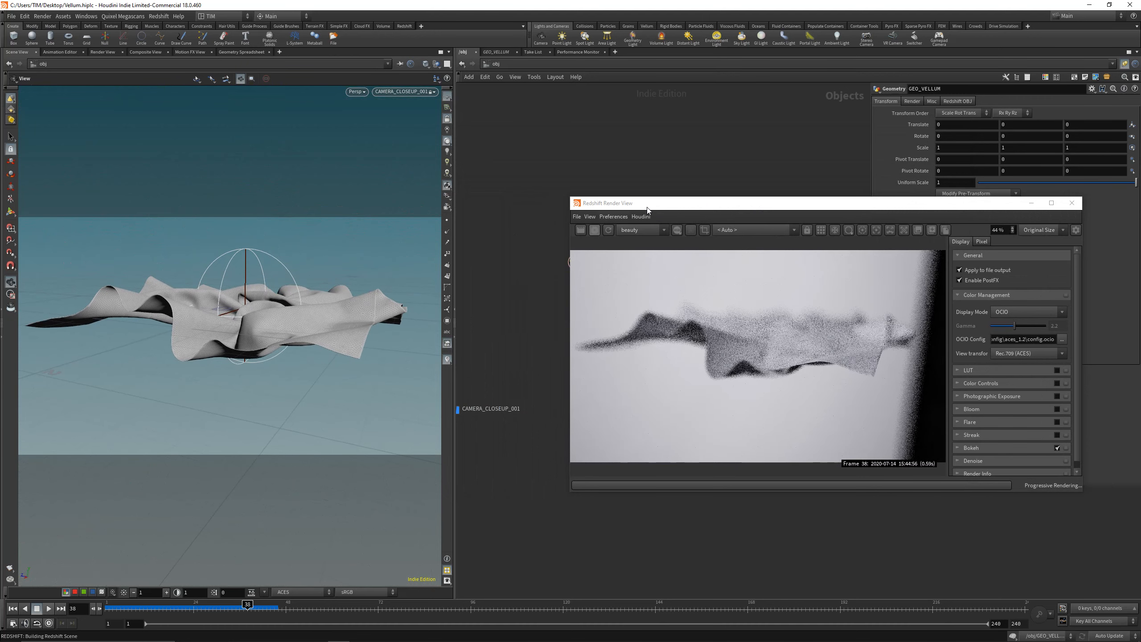
left_click_drag(647, 210, 119, 198)
left_click(673, 419)
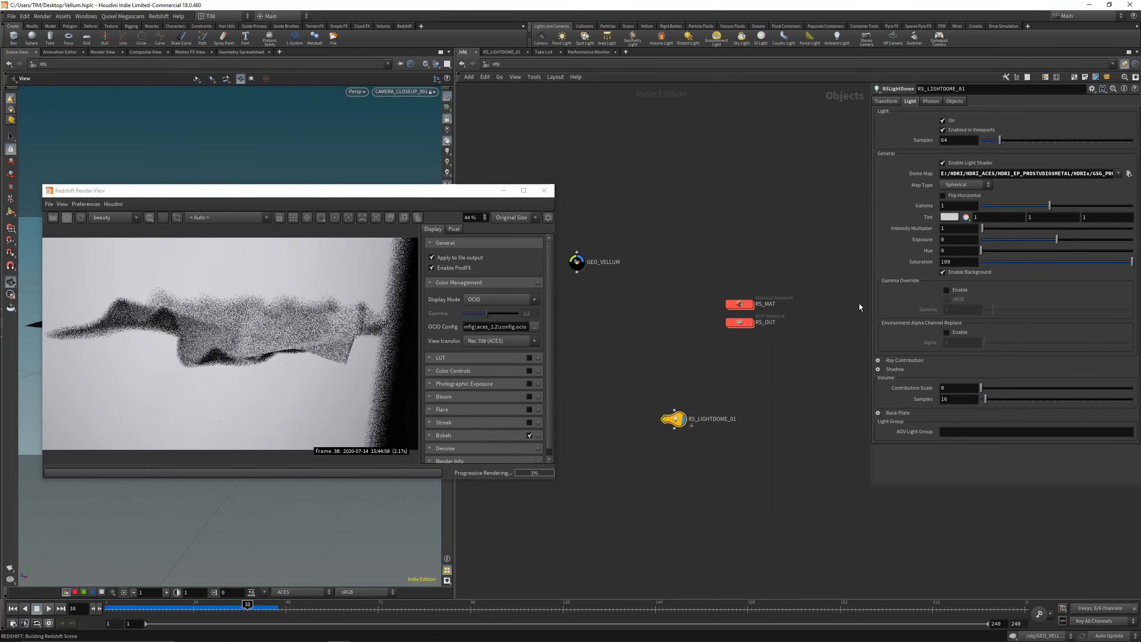
left_click(943, 272)
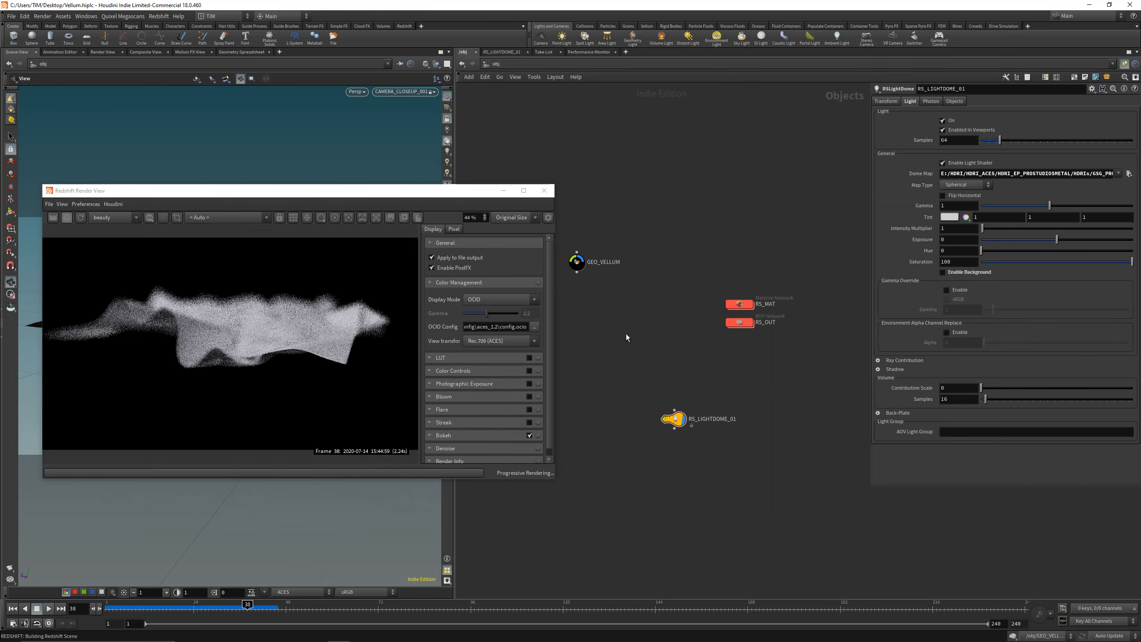
Step: Set the focal length of CAMERA_CLOSEUP_001 to 85 mm
key("h")
left_click(622, 387)
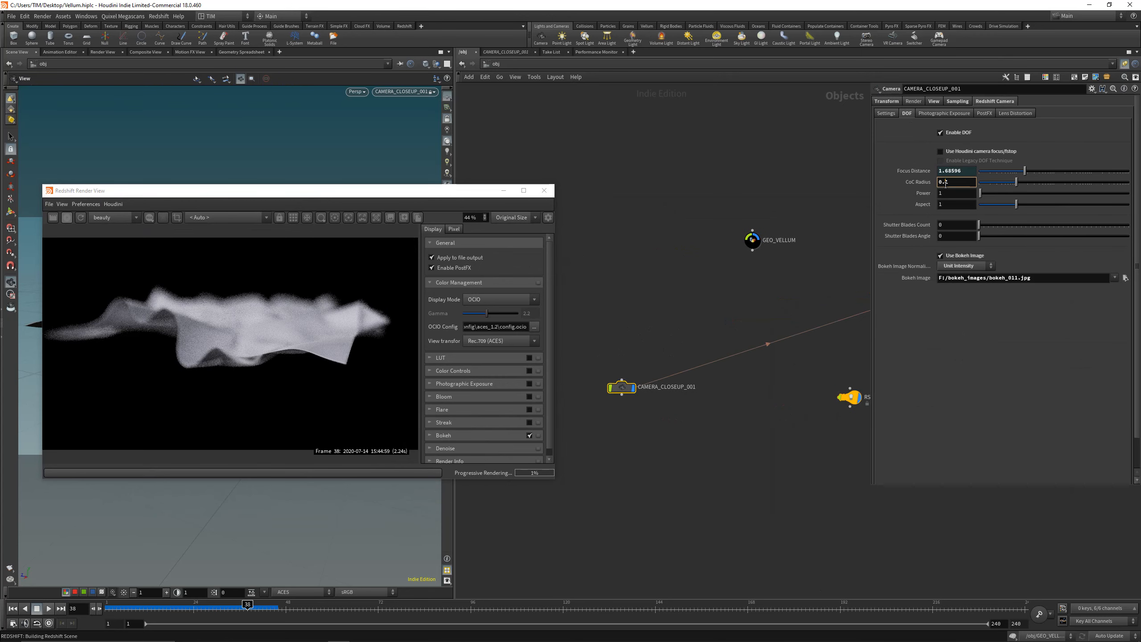
double_click(952, 170)
type("85")
key("Return")
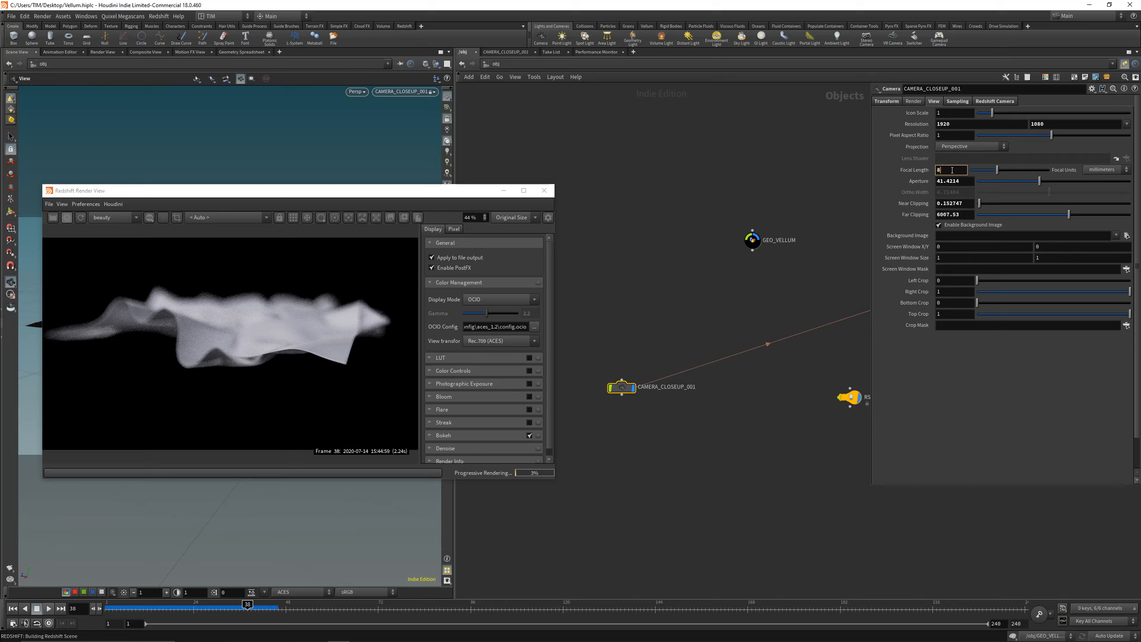
Step: Orbit the camera to look down on the whole cloth and close the Redshift Render View
left_click_drag(357, 193, 752, 165)
left_click_drag(206, 316, 251, 331)
right_click_drag(251, 330, 248, 376)
left_click_drag(248, 376, 254, 335)
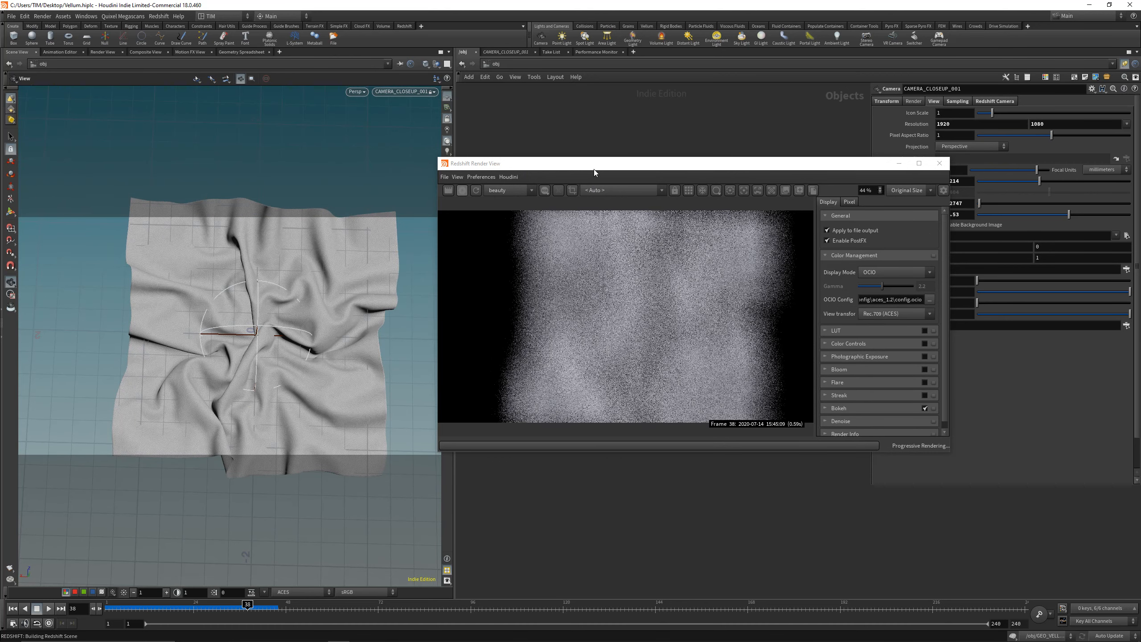
left_click_drag(910, 164, 660, 140)
left_click(691, 141)
Step: Set the X and Y values of both translate and rotate on CAMERA_CLOSEUP_001 to 0
left_click(887, 101)
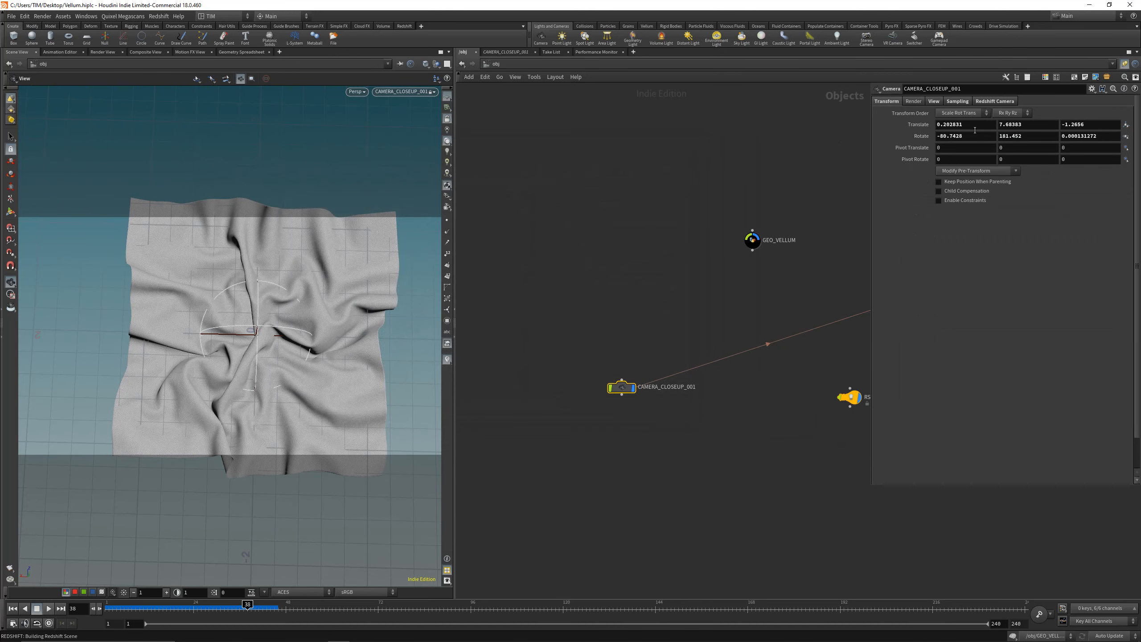
left_click(975, 125)
type("00")
left_click(975, 137)
type("0")
left_click(1012, 136)
type("0")
left_click(1022, 126)
type("0")
key("Return")
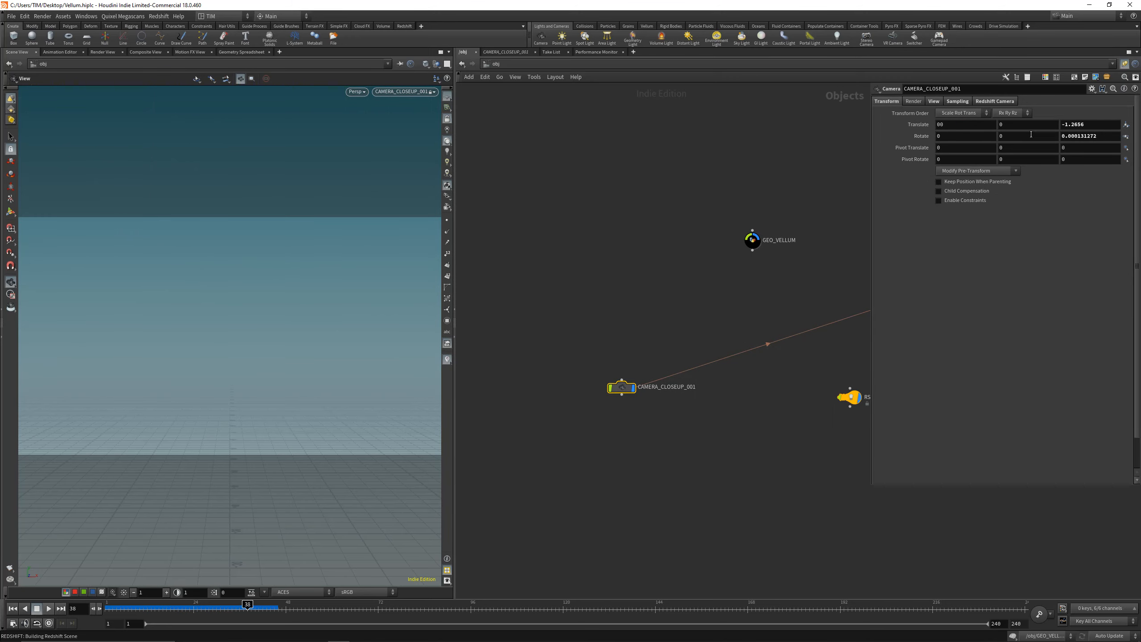
Step: Set the camera's Z rotation to 0 and its Z translation to 6
left_click(1081, 136)
type("0")
left_click(1077, 124)
type("06")
key("Return")
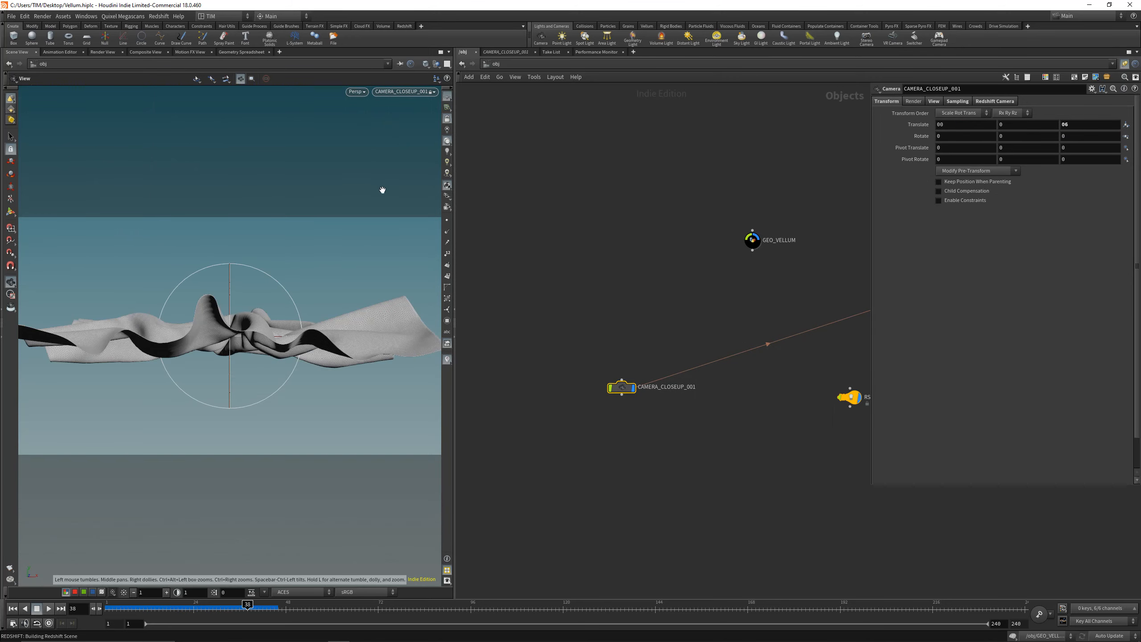
Step: Orbit the camera to look down on the cloth and scrub the timeline through the simulation, ending on frame 38
left_click_drag(254, 308, 262, 344)
middle_click_drag(262, 344, 263, 342)
right_click_drag(262, 343, 257, 344)
left_click_drag(224, 608, 206, 608)
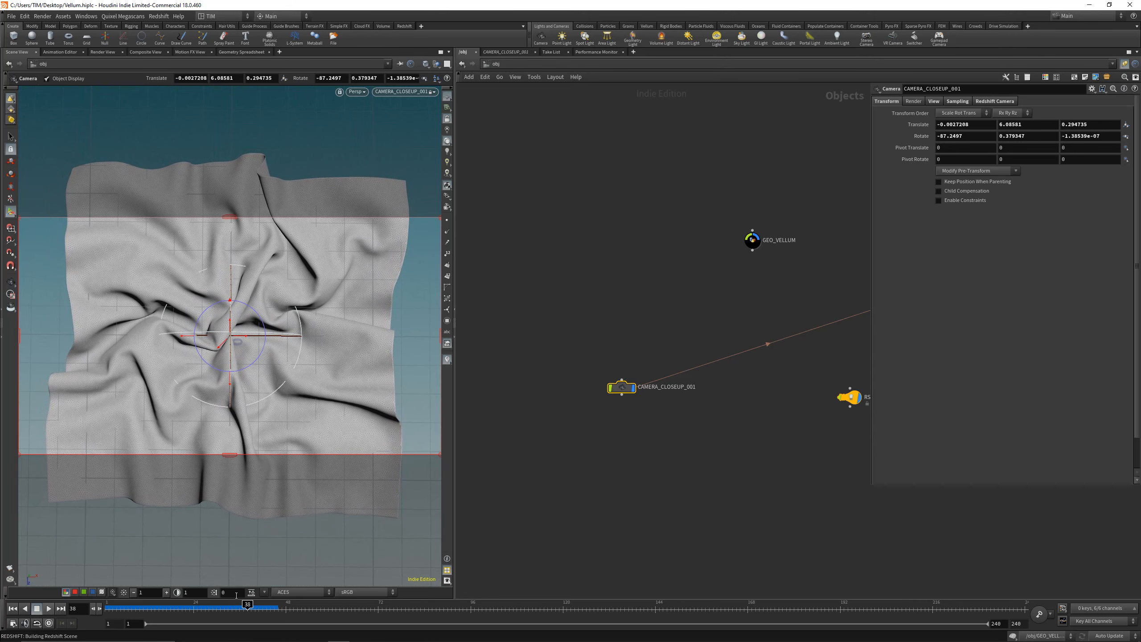
left_click_drag(131, 605, 110, 607)
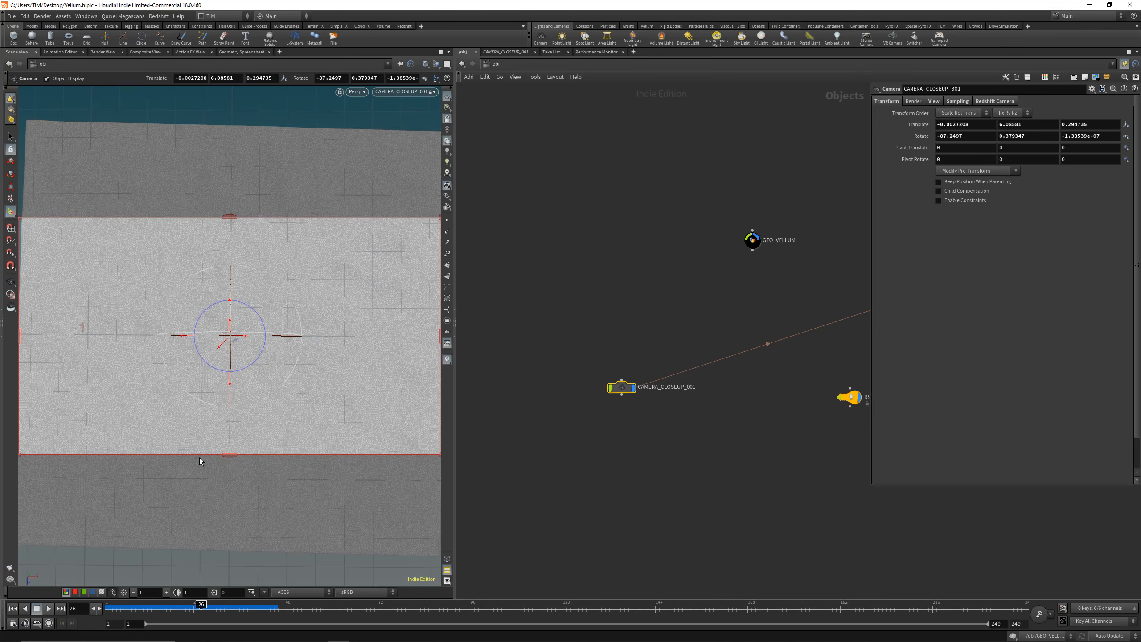
left_click(228, 608)
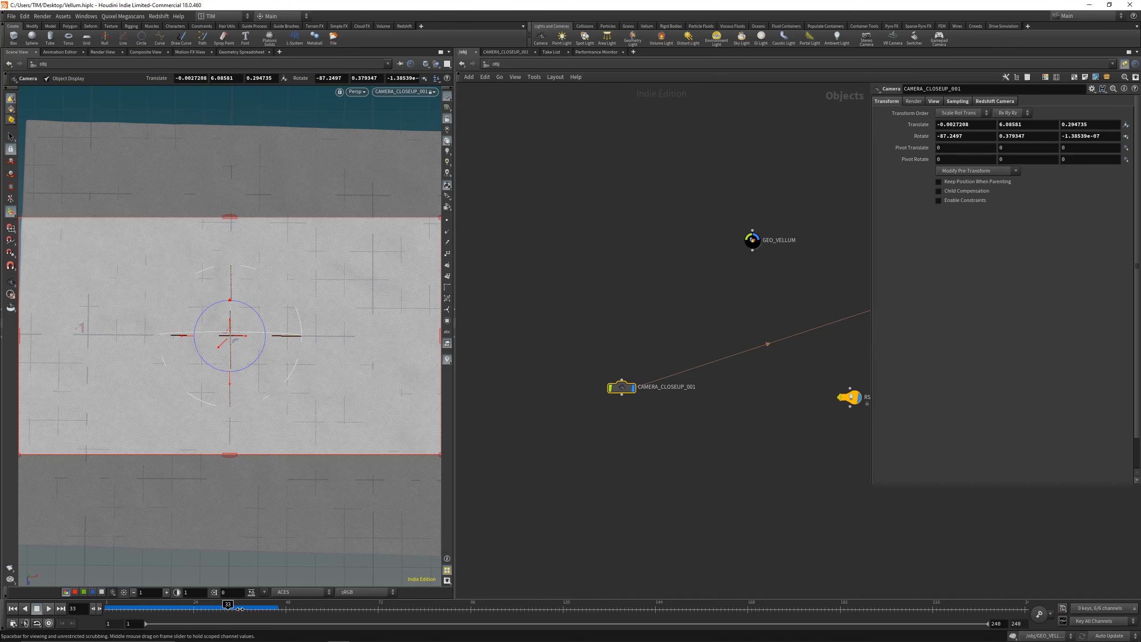
left_click(247, 608)
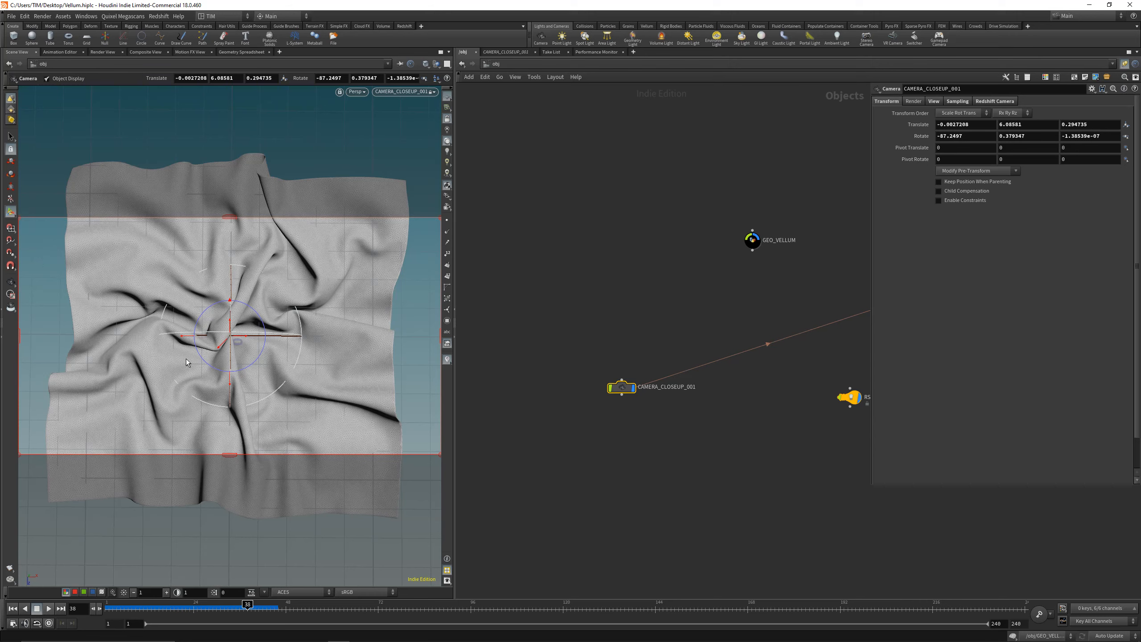
Step: Centre CAMERA_CLOSEUP_001 over the cloth by setting its X and Z translation to 0
middle_click_drag(713, 351, 676, 335)
left_click(967, 125)
type("0")
key("Return")
left_click(1090, 124)
type("0")
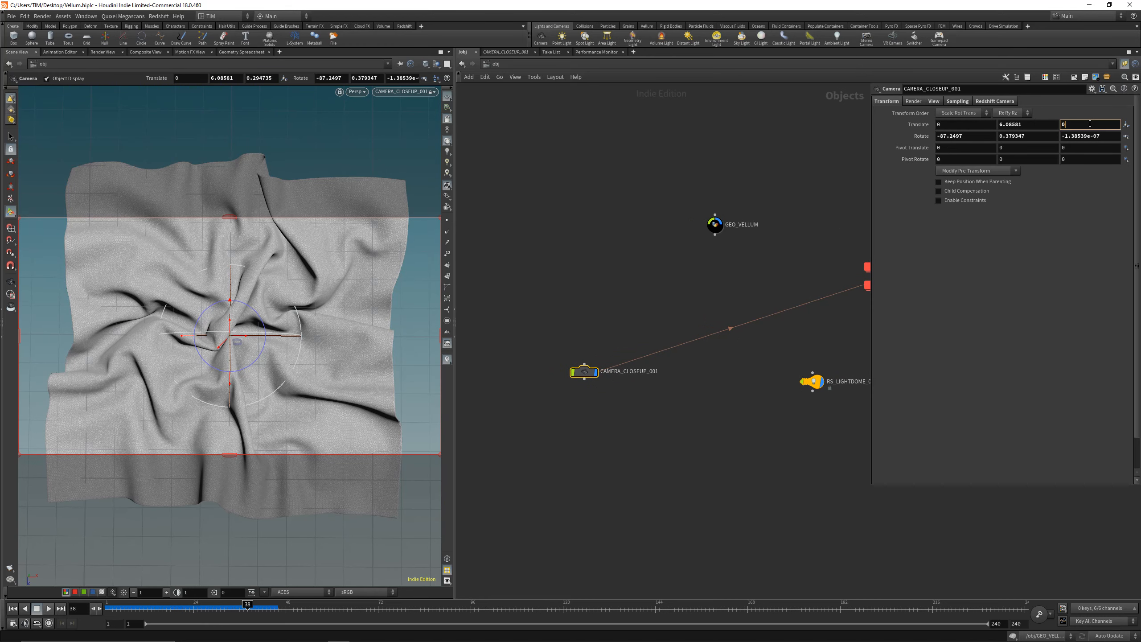
key("Return")
Step: Set the camera's rotation to -90, 0, 0 so it points straight down
left_click(1073, 136)
type("0")
key("Return")
left_click(986, 137)
type("-90")
key("Return")
left_click(999, 136)
type("0")
key("Return")
Step: Dolly the camera back to a Y translation of about 11.39 and render the top view in the Redshift Render View
left_click(404, 25)
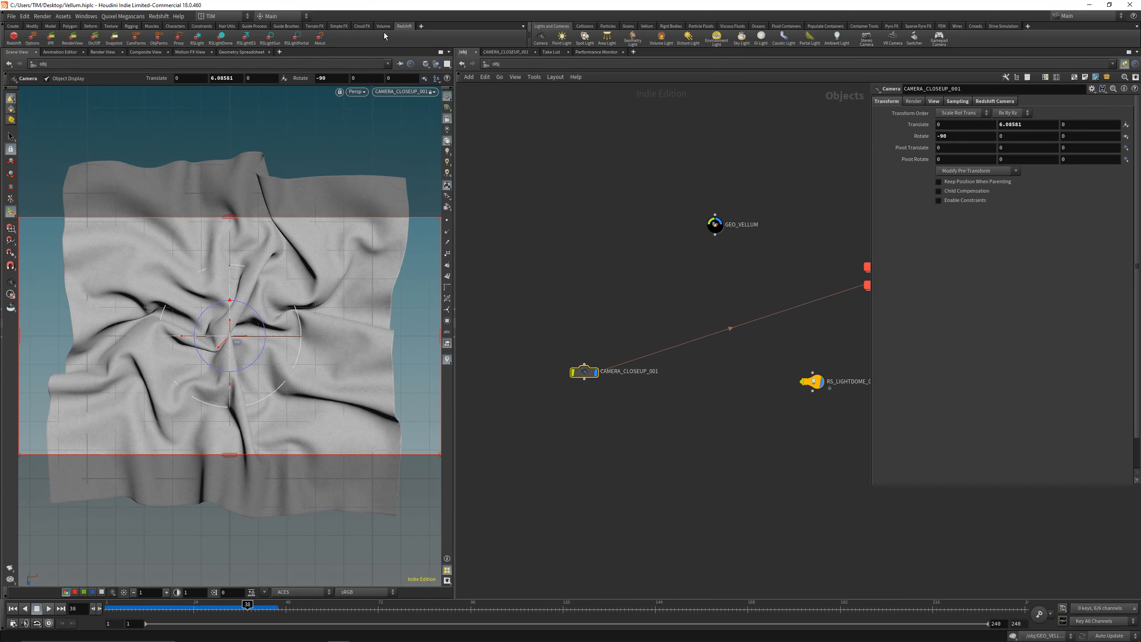
left_click(72, 37)
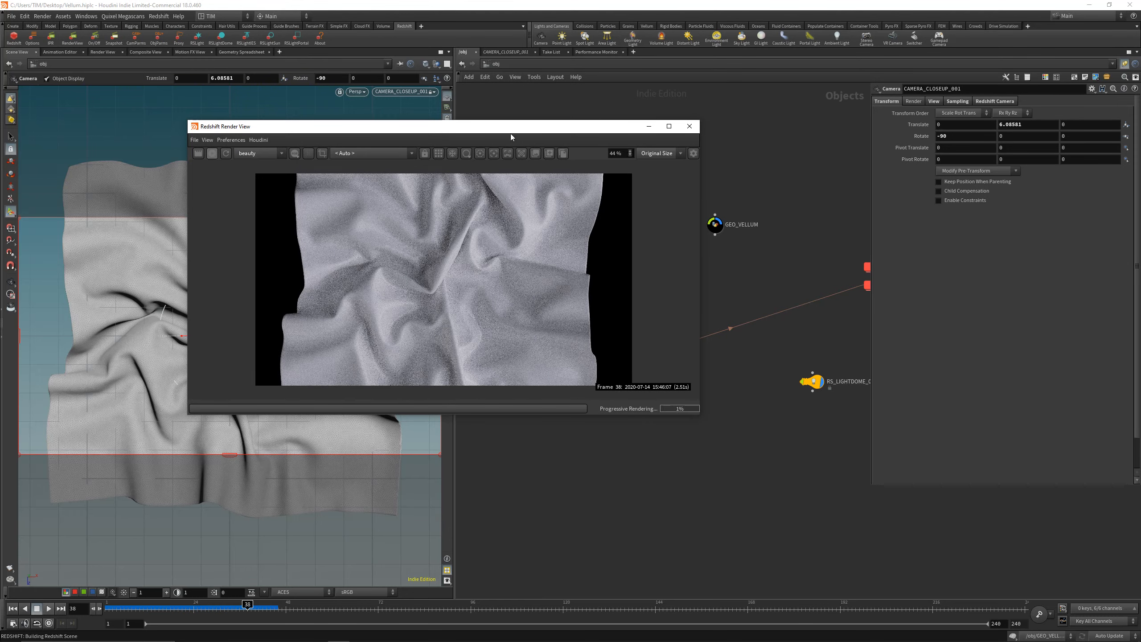
left_click(691, 127)
scroll(221, 346, "down", 3)
scroll(220, 343, "down", 1)
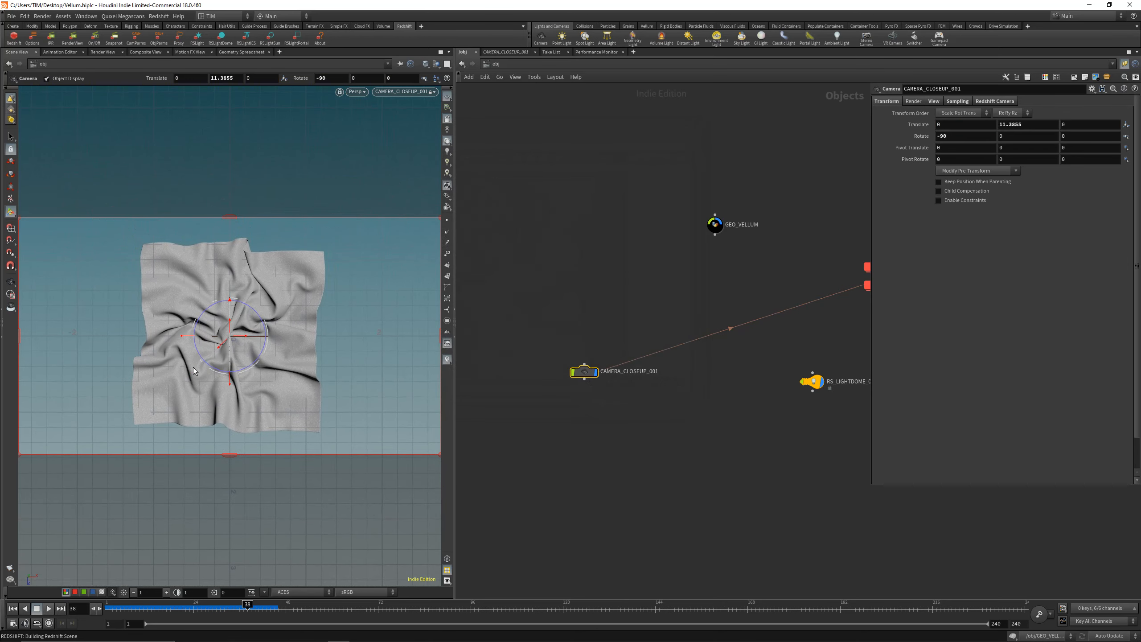
key("alt+r")
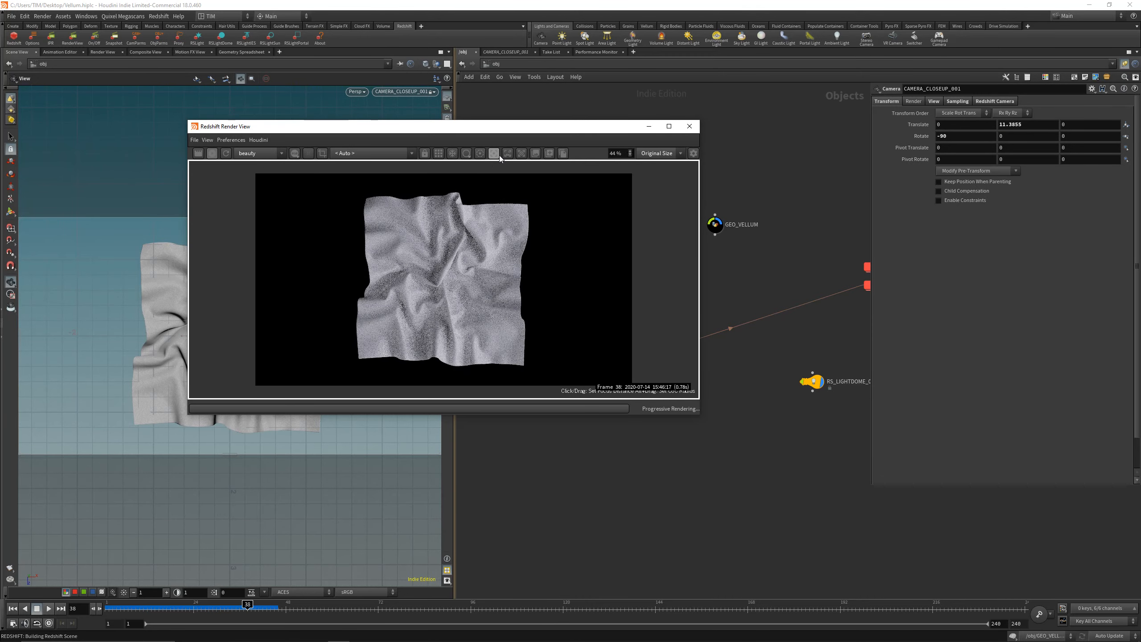
Step: Apply the Glass preset to Material1 inside RS_MAT_CLOTH and set its reflection roughness to 0.45
left_click_drag(595, 129, 514, 129)
middle_click_drag(780, 256, 721, 251)
double_click(813, 262)
double_click(629, 365)
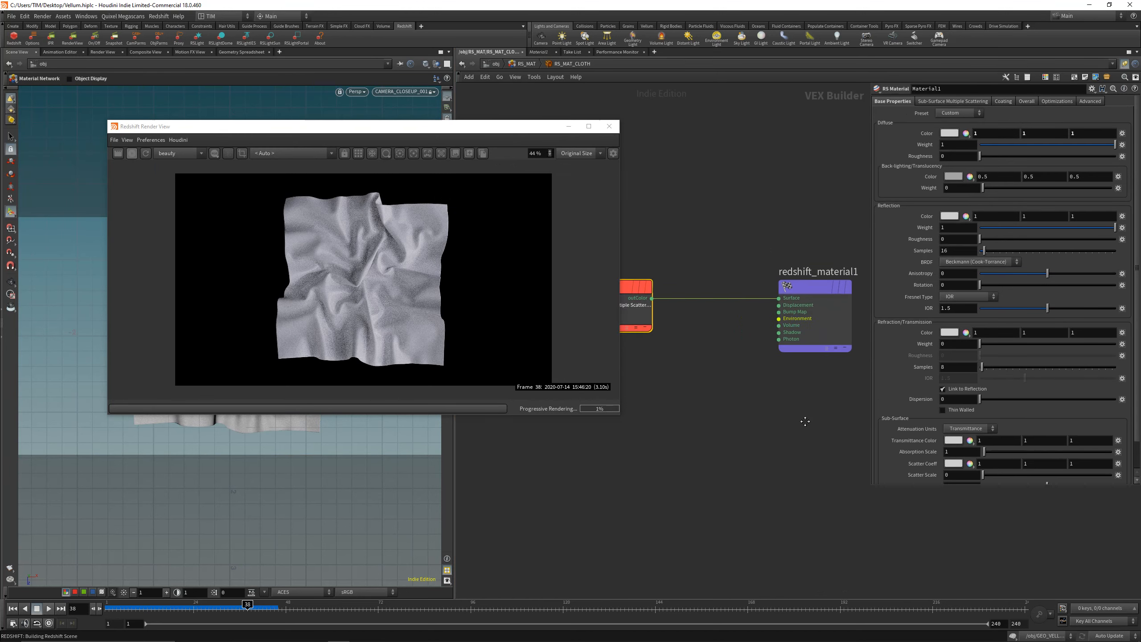
left_click(961, 115)
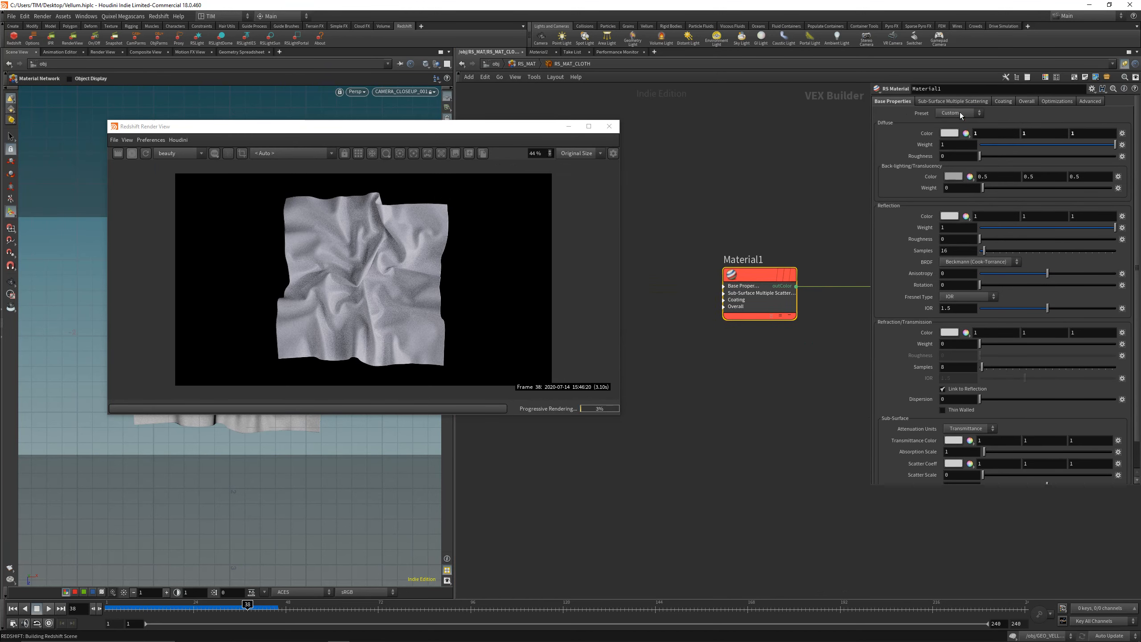
left_click(955, 128)
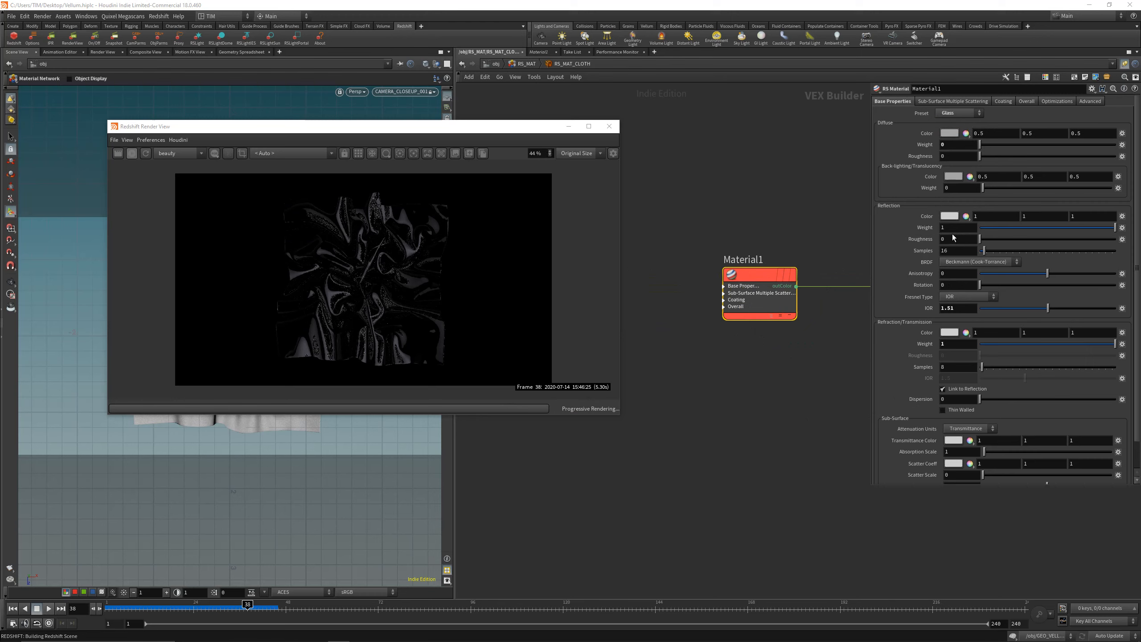
left_click(955, 239)
type("0.45")
key("Return")
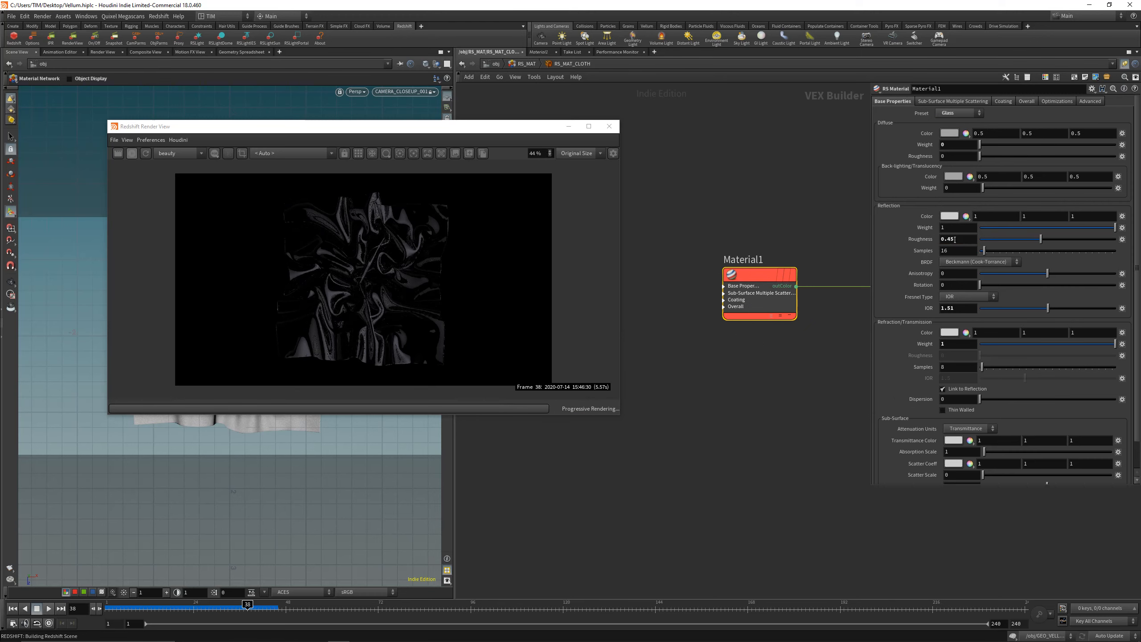
Step: Add a second RS Material node below Material1 in the RS_MAT_CLOTH network
scroll(359, 257, "up", 3)
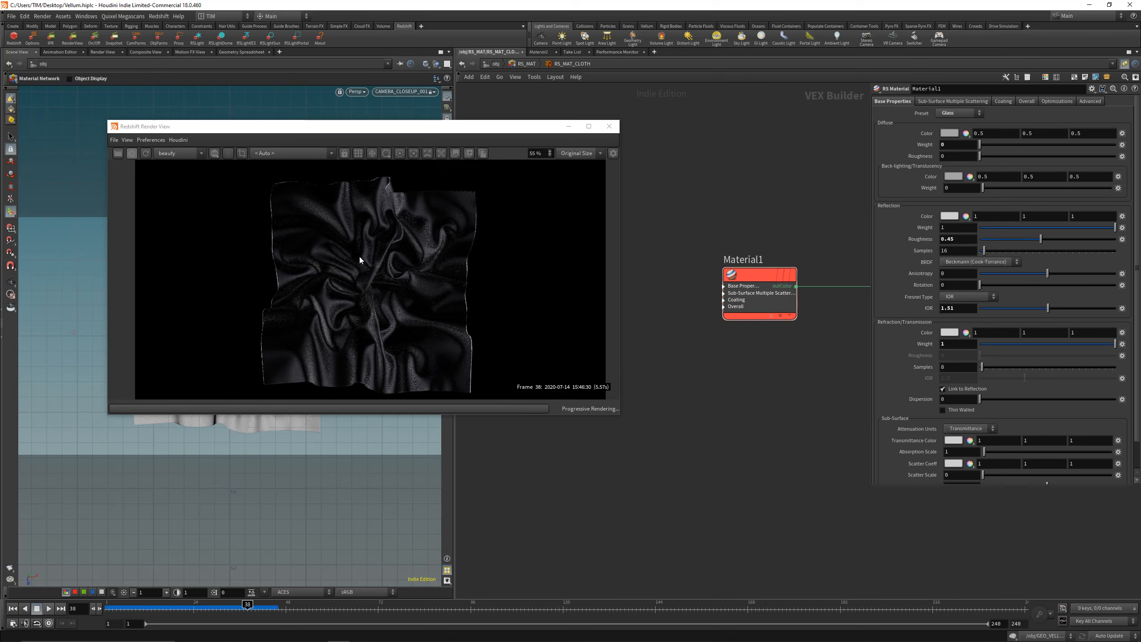
key("f")
left_click(365, 274)
key("f")
scroll(366, 275, "down", 1)
scroll(366, 274, "up", 1)
left_click(751, 424)
key("Tab")
type("rs mate")
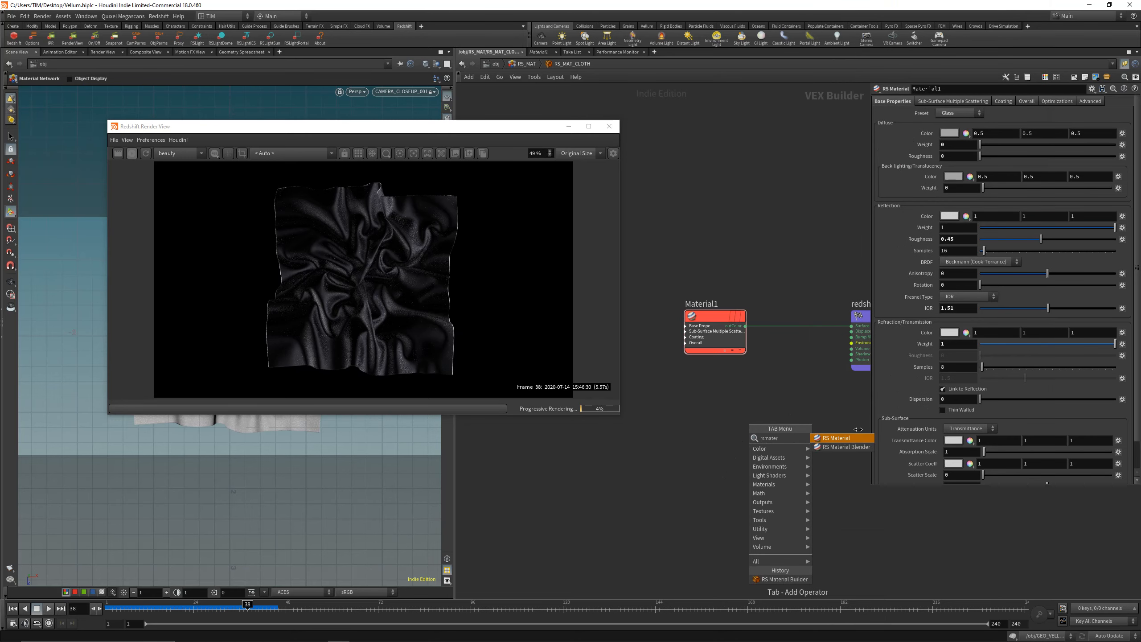
left_click(848, 440)
left_click(770, 452)
Step: Connect the new RS Material to the Surface input of redshift_material1 and switch the network wiring style to Rounded
left_click(801, 461)
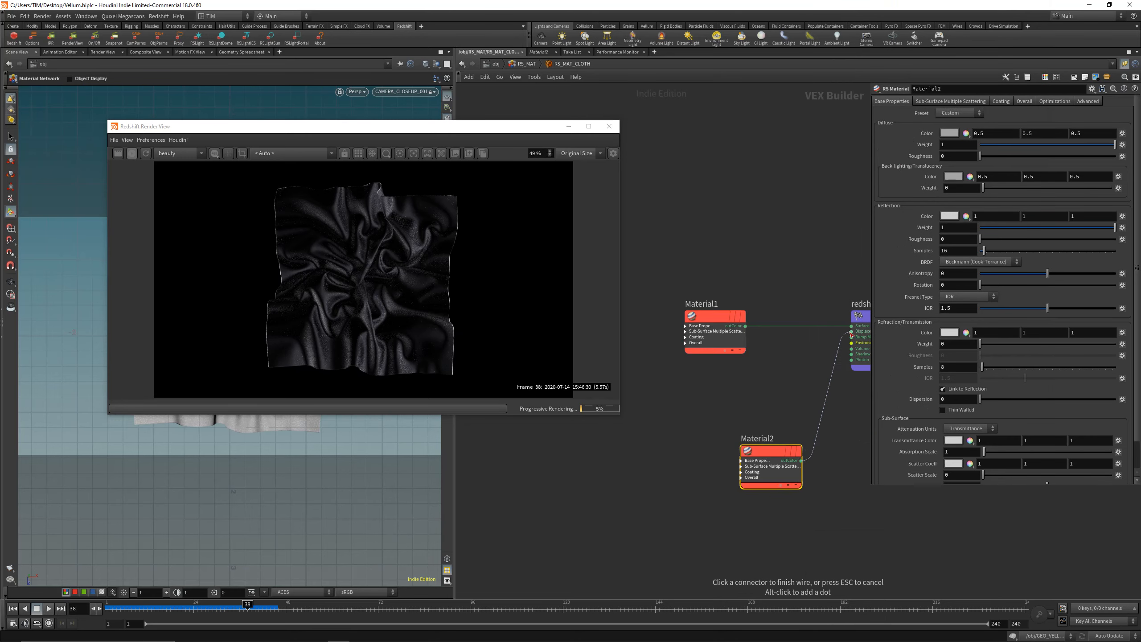
left_click(851, 326)
key("shift+s")
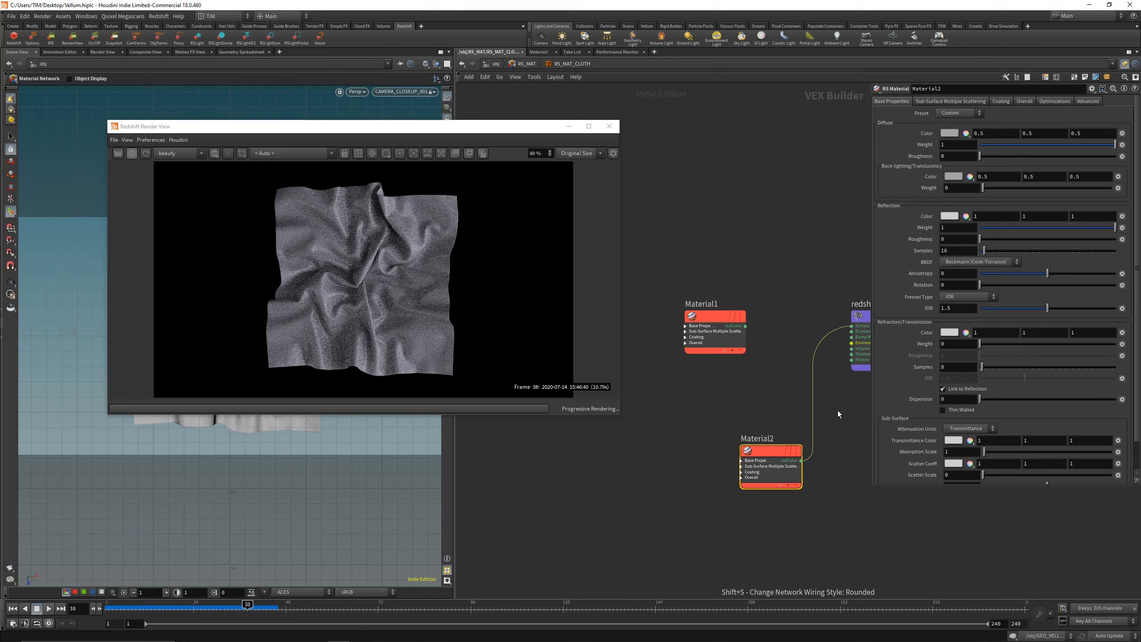
Step: Set the new material's diffuse colour to a near-black 0.03 on all three channels
left_click(966, 134)
left_click(962, 162)
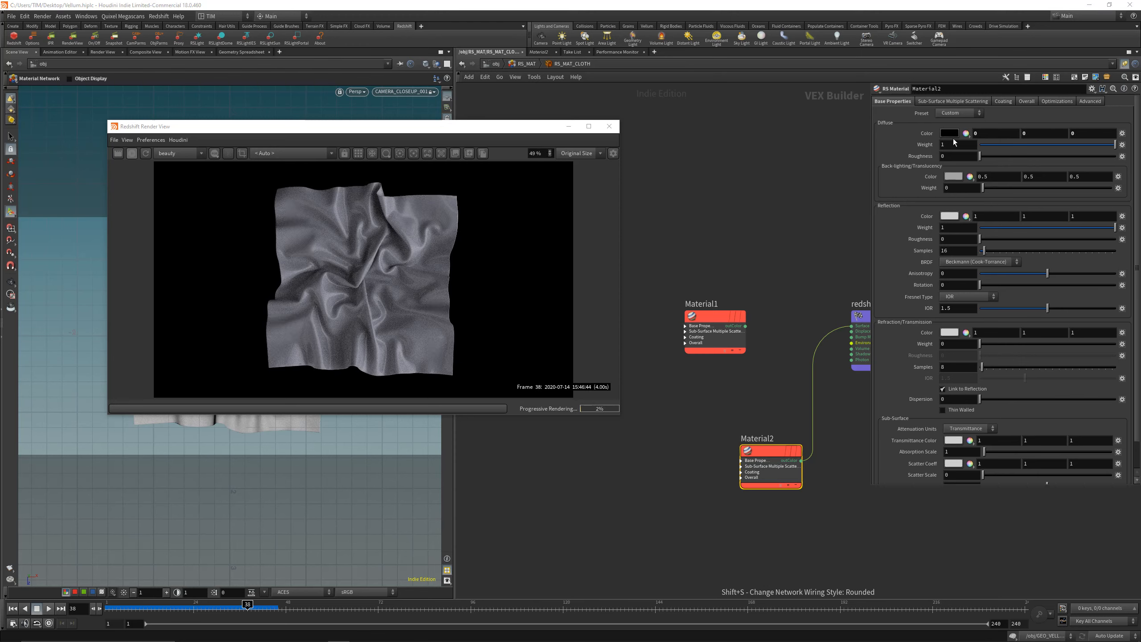
middle_click_drag(931, 133, 952, 157)
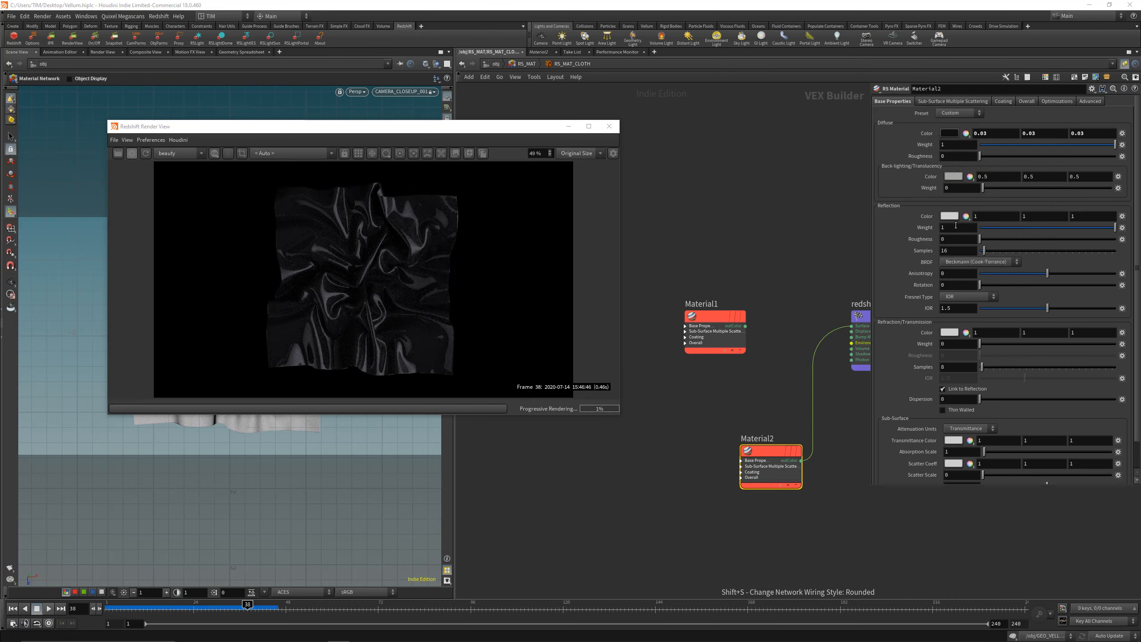
Step: Set the new material's reflection roughness to 0.5 after trying 0.25, and switch the render view to bucket rendering
left_click(956, 240)
type("0.25")
key("Return")
double_click(956, 240)
type("0.5")
key("Return")
left_click(756, 222)
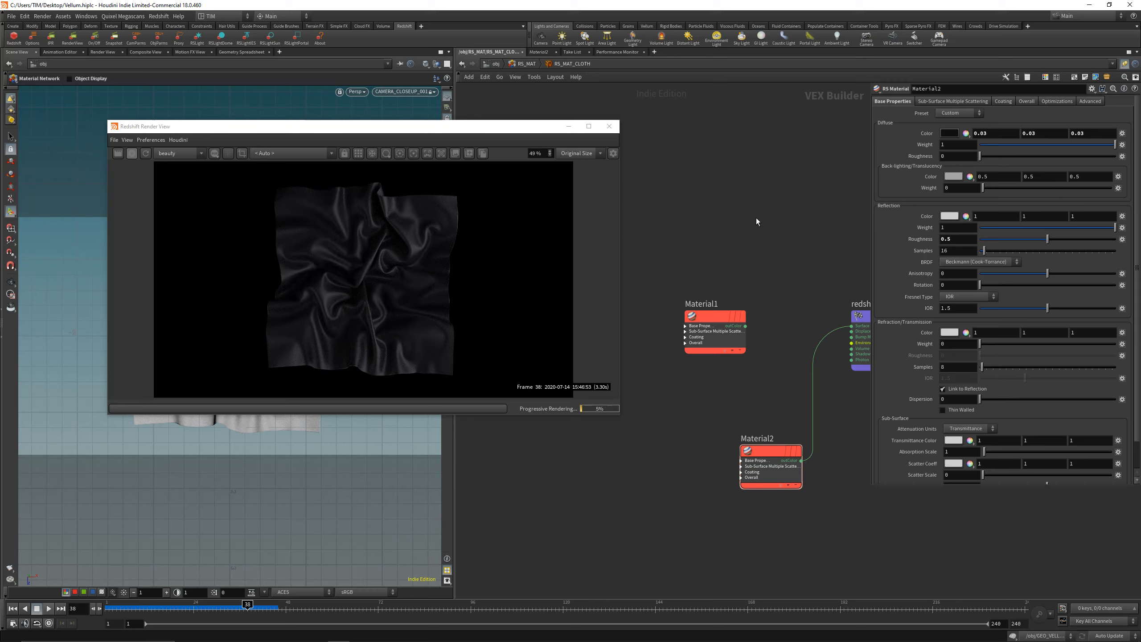
left_click(372, 153)
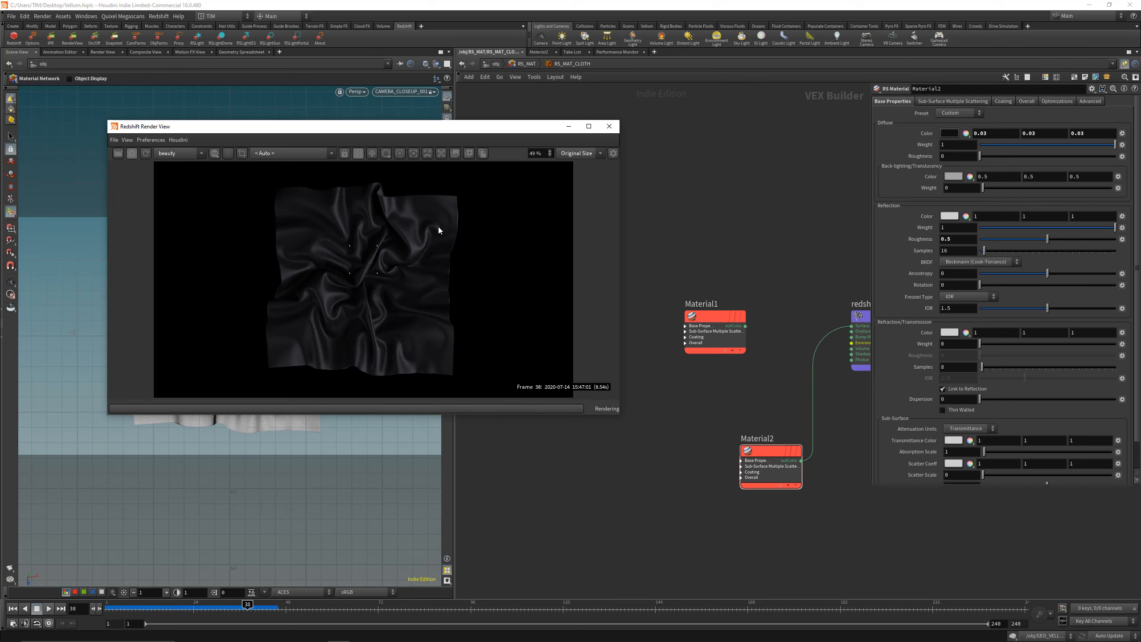
Step: Switch the render view back to progressive rendering and save the scene file
left_click(357, 158)
left_click(671, 414)
key("ctrl+s")
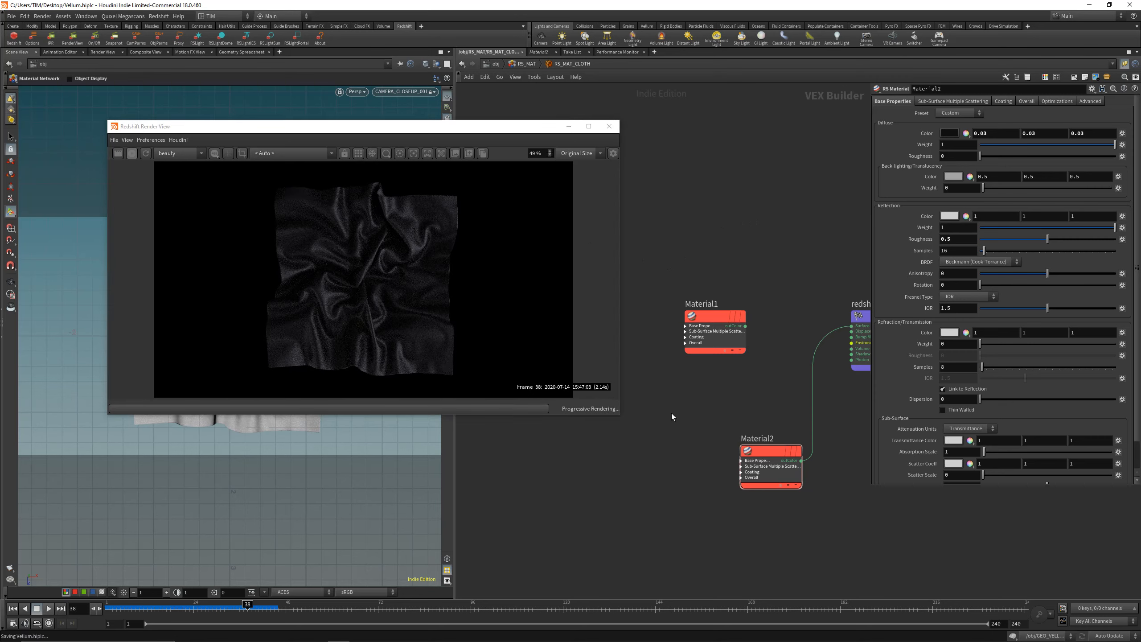
Step: Rearrange the network so Material1 sits directly above Material2, both clear of the redshift_material1 node
middle_click_drag(671, 413, 644, 408)
left_click_drag(732, 444, 680, 409)
left_click_drag(686, 326, 685, 248)
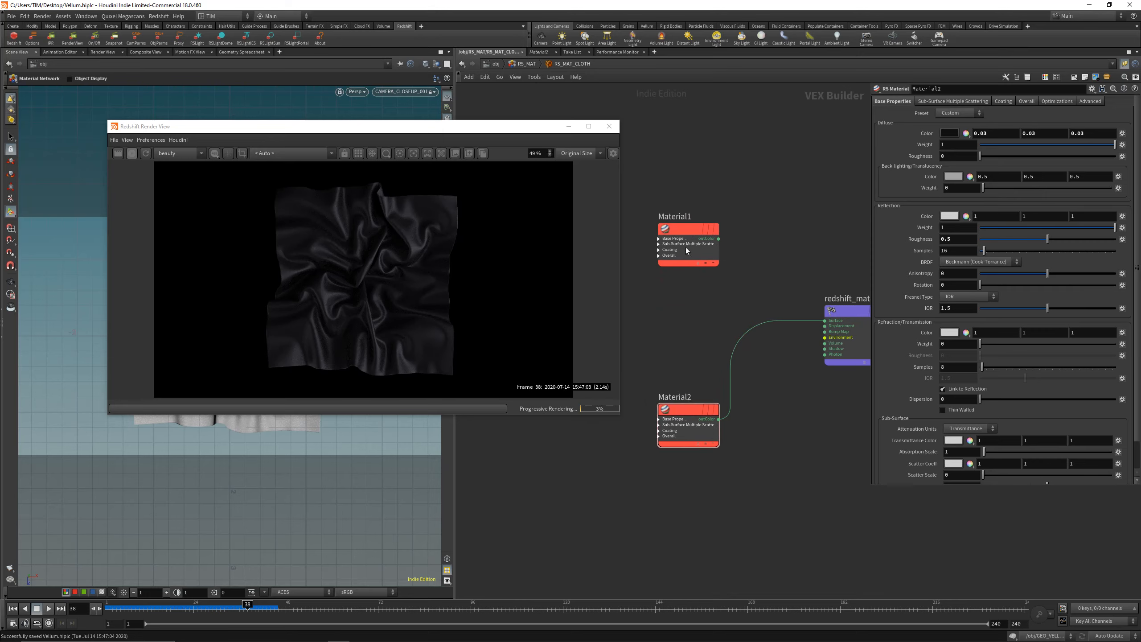
Step: Return to the object-level network and bring the GEO_VELLUM and CAMERA_CLOSEUP_001 nodes into view
left_click(495, 64)
left_click(665, 274)
middle_click_drag(665, 273, 785, 311)
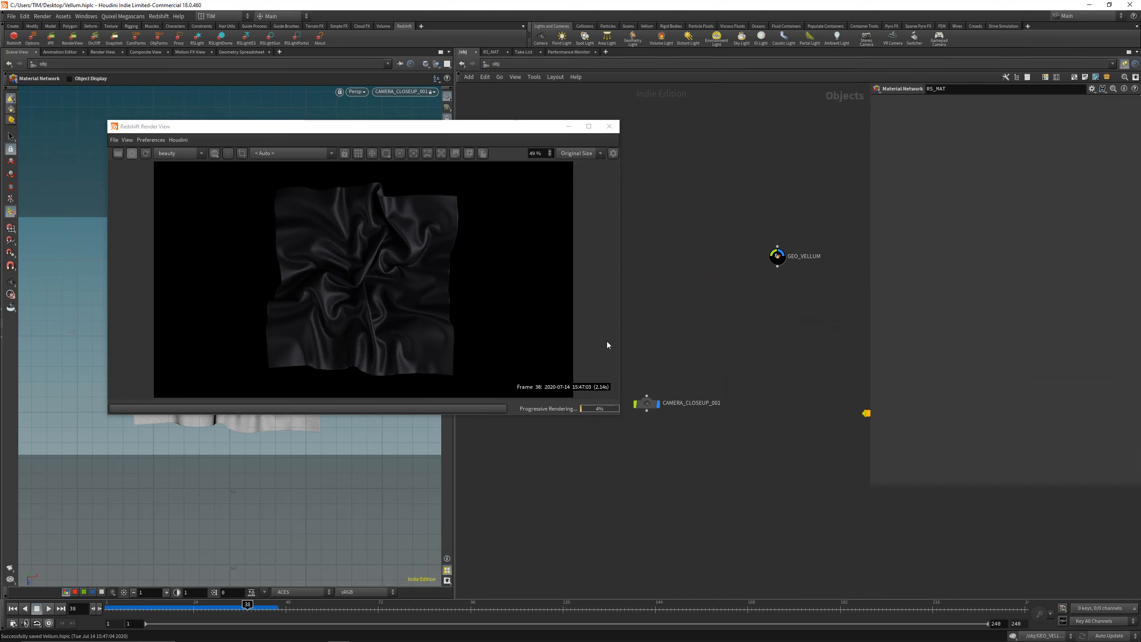
Step: Enlarge the Redshift Render View window to examine the dark cloth render at a bigger size
left_click_drag(508, 119, 508, 121)
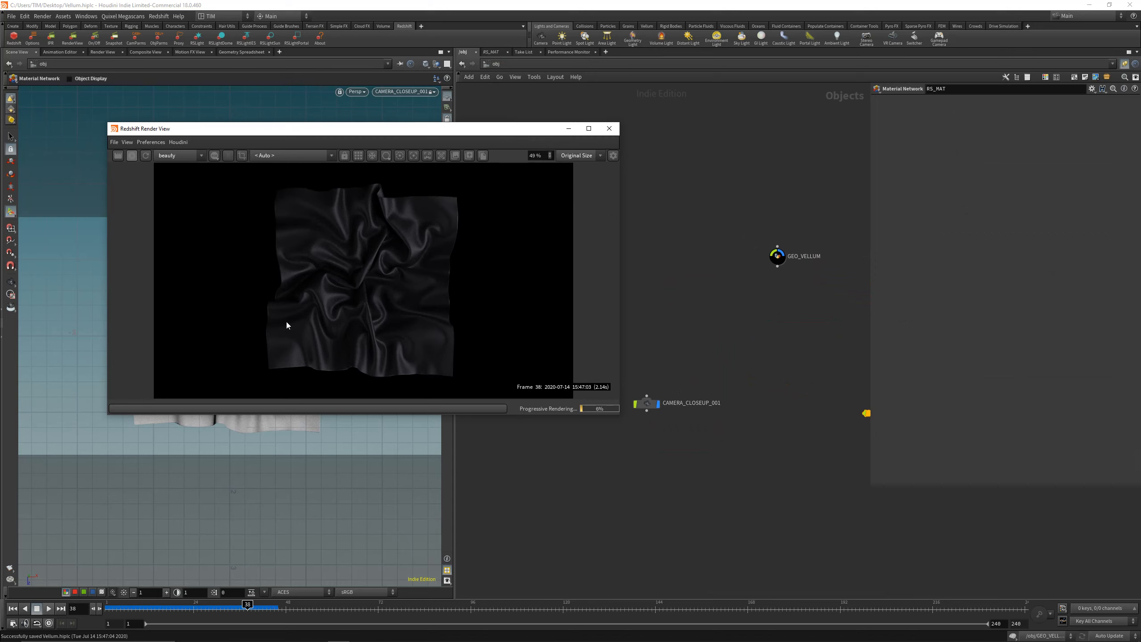
scroll(367, 281, "up", 5)
scroll(368, 281, "down", 5)
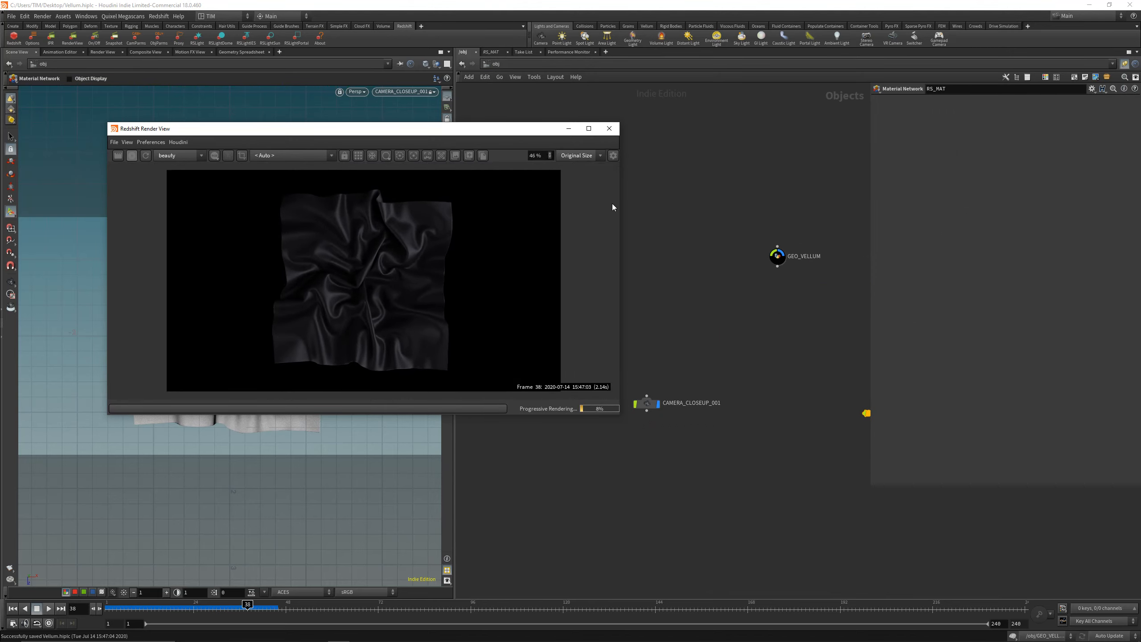
left_click_drag(627, 419, 790, 495)
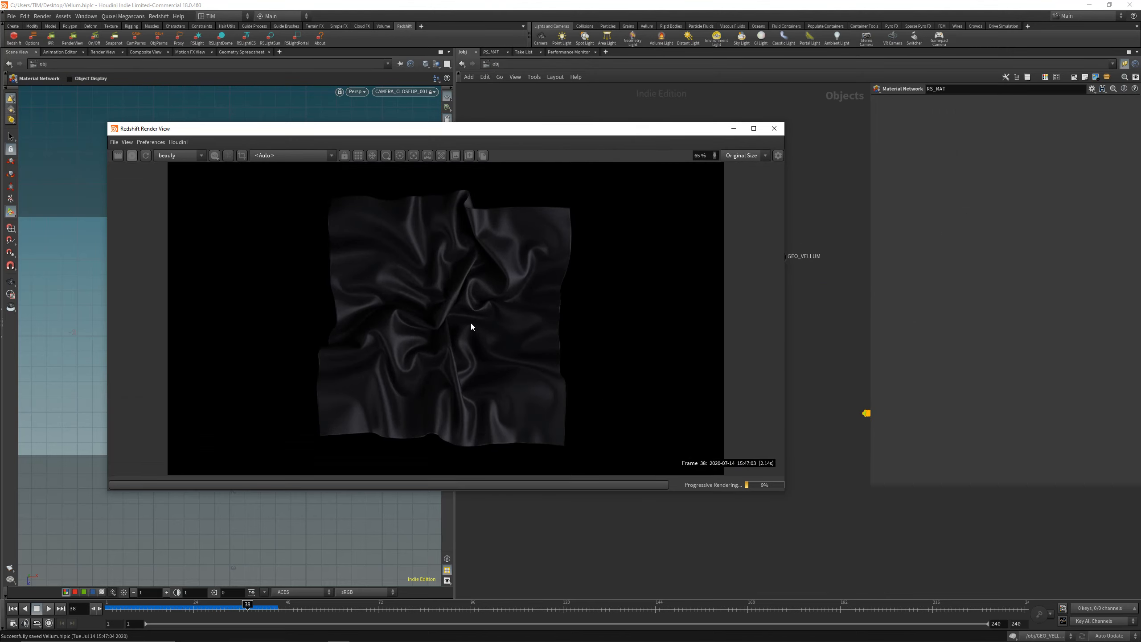